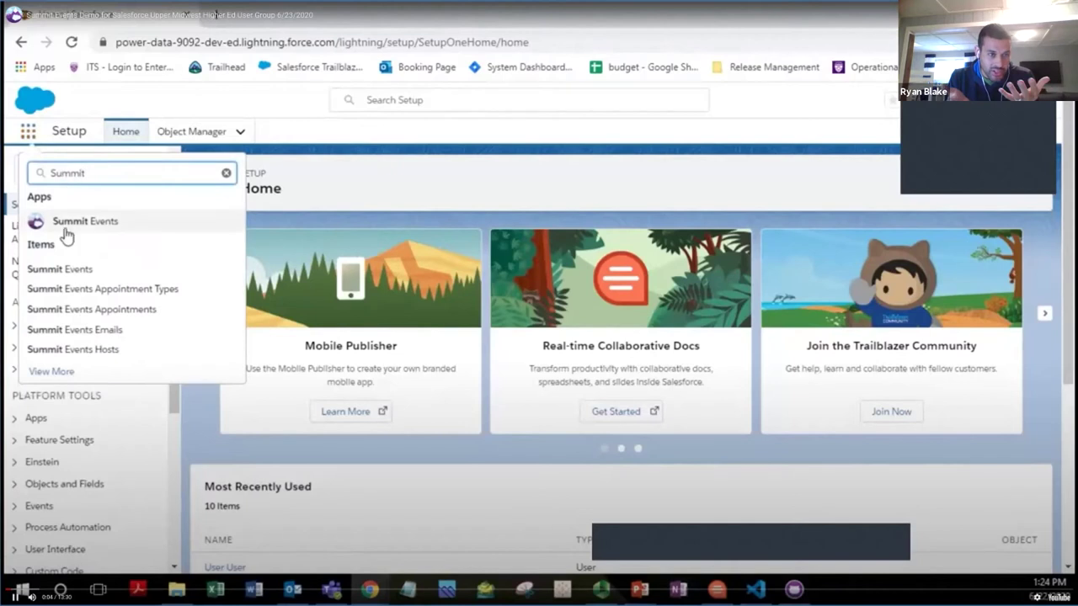
Step: Open the Summit Events app and start a new Summit Events record
left_click(77, 225)
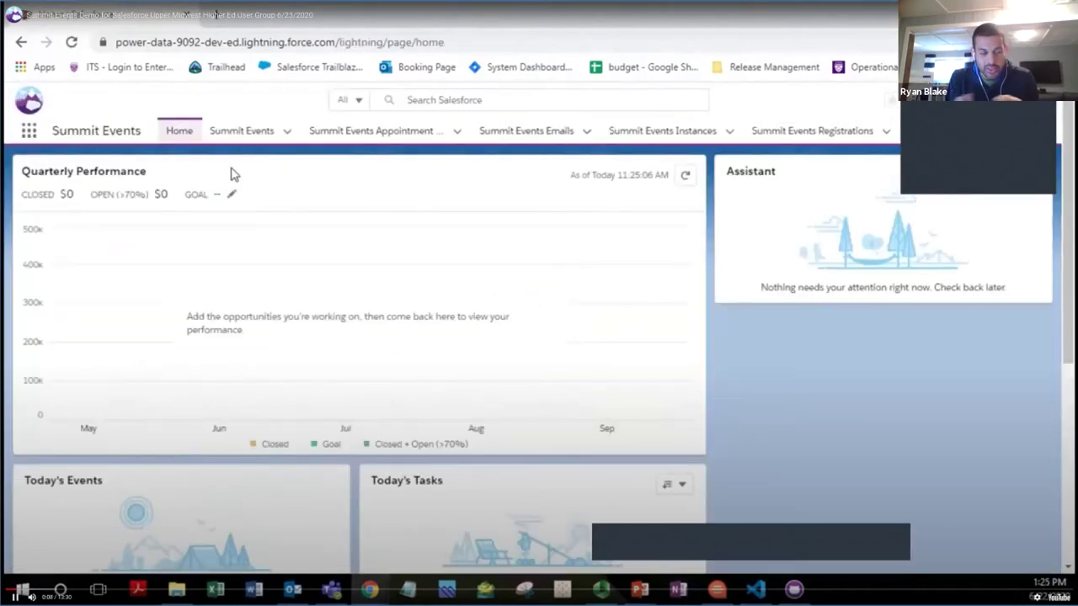
left_click(266, 137)
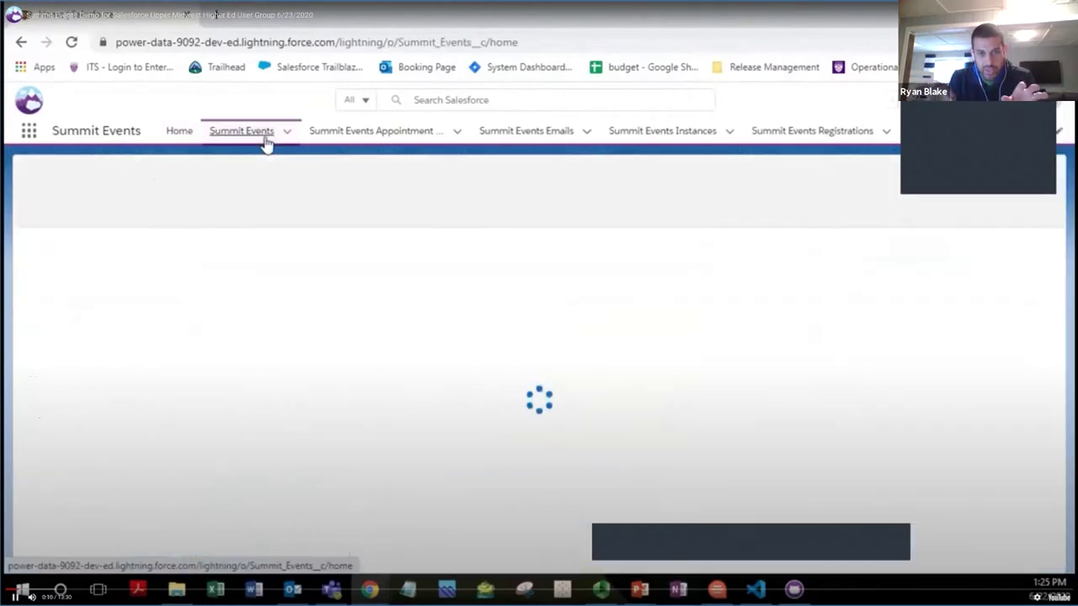
left_click(890, 178)
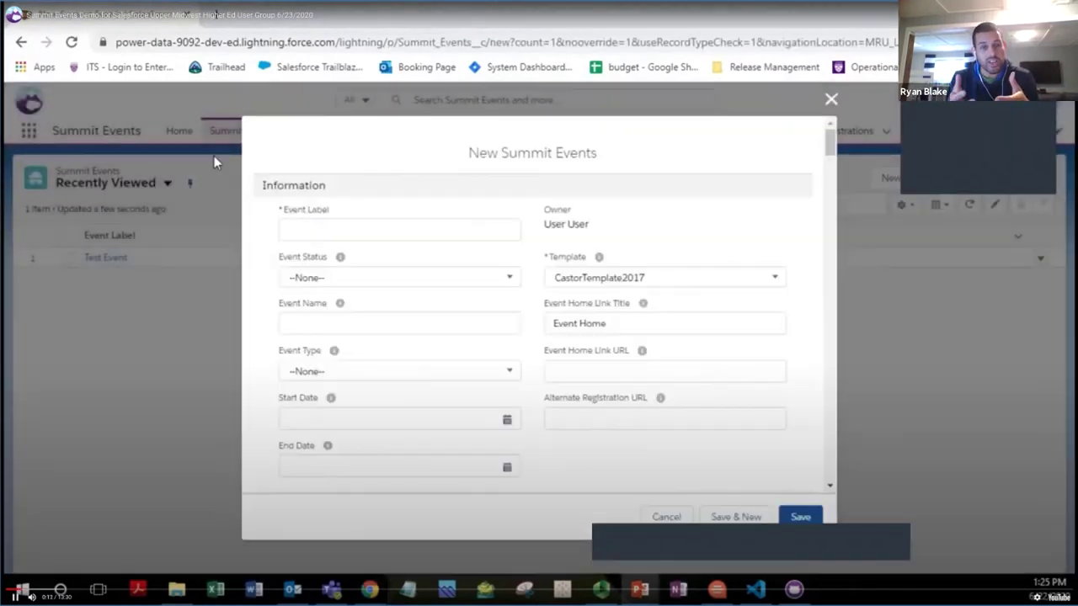
Step: Label the event "SEA University Summer Open Houses", set its status to Active, and name it "SEA University Summer Open House"
left_click(345, 228)
type("SEA University Summer Open Houses")
left_click(351, 279)
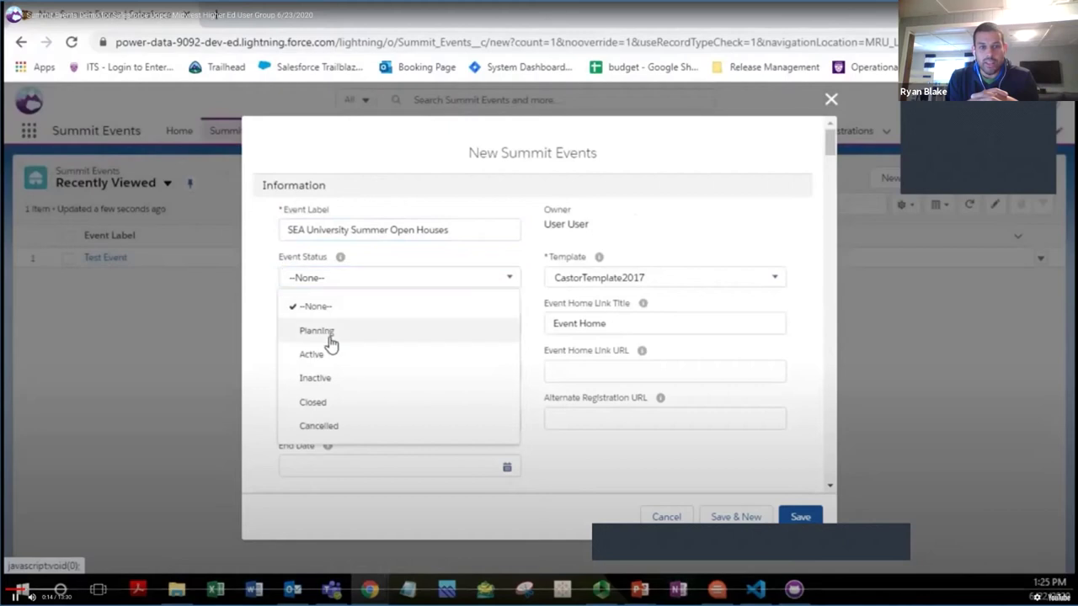
left_click(331, 356)
left_click(385, 325)
type("SEA University Summer Open Houses")
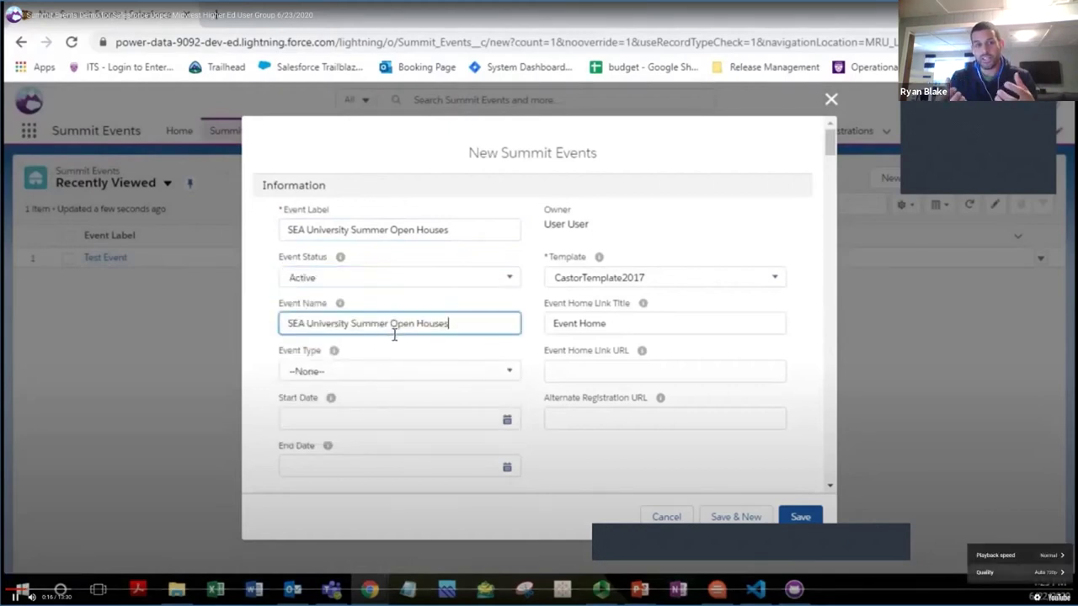
key("BackSpace")
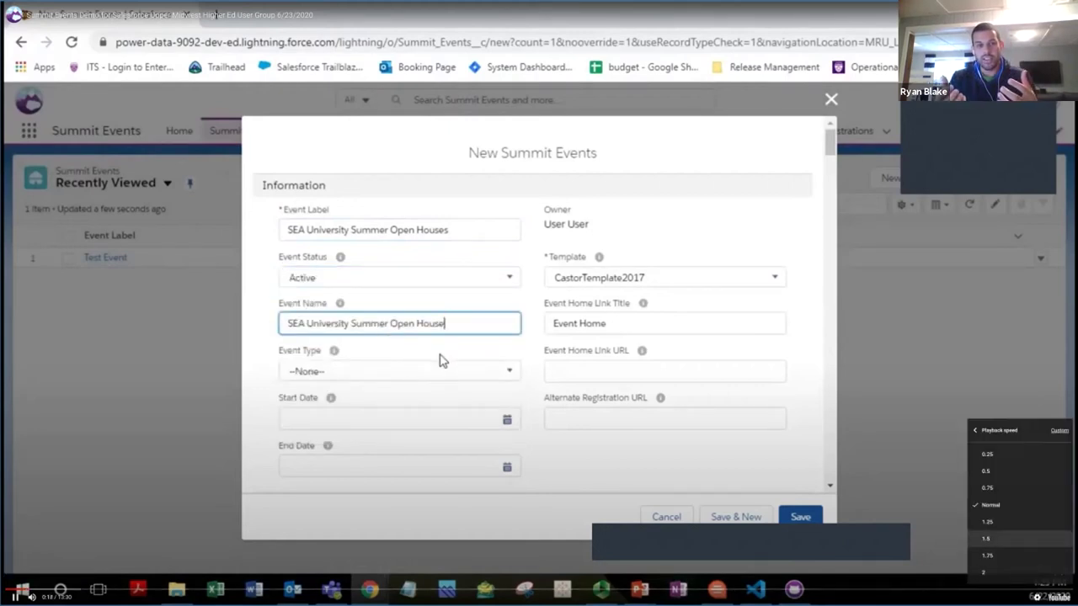
Step: Set the event type to Open House
left_click(437, 375)
scroll(427, 404, "down", 3)
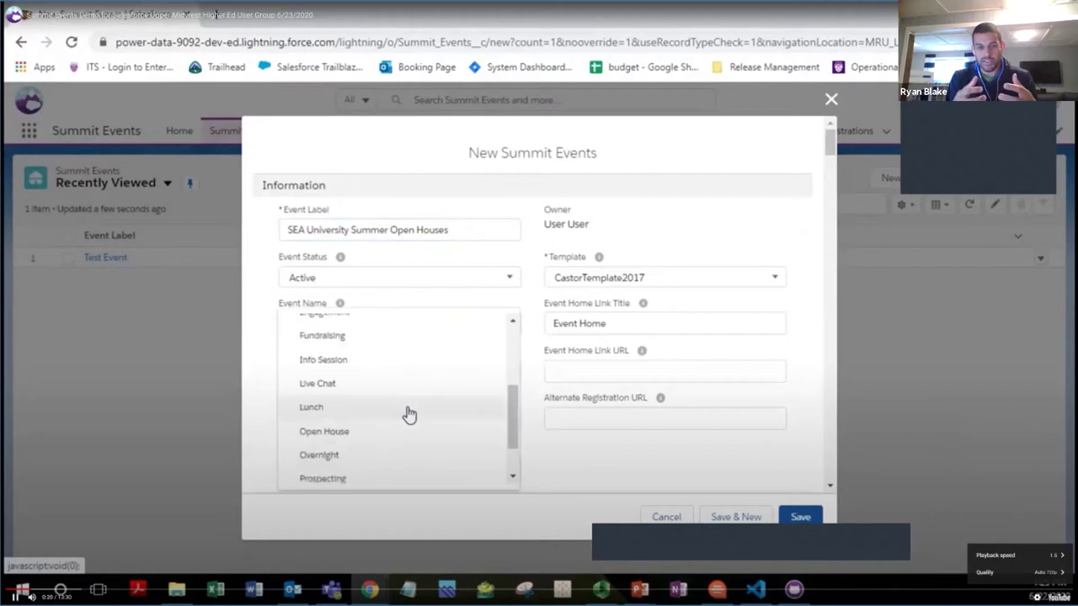
left_click(385, 435)
Step: Set the event's start date to 6/22/2020 and its end date to 10/1/2020
left_click(452, 416)
left_click(321, 310)
scroll(489, 409, "down", 1)
left_click(384, 391)
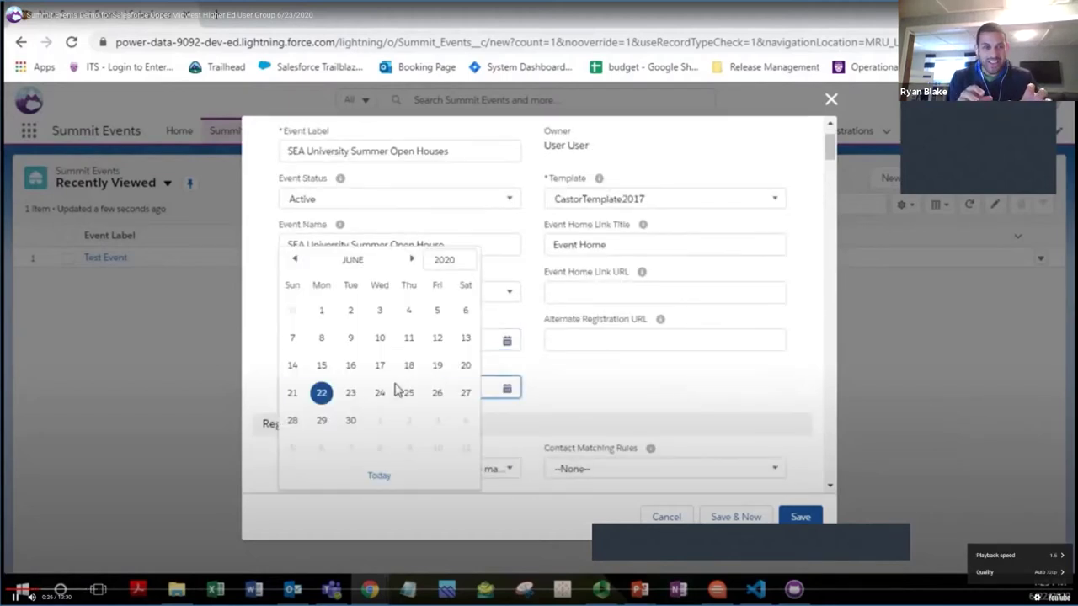
left_click(412, 259)
left_click(412, 258)
left_click(411, 258)
left_click(412, 258)
left_click(409, 310)
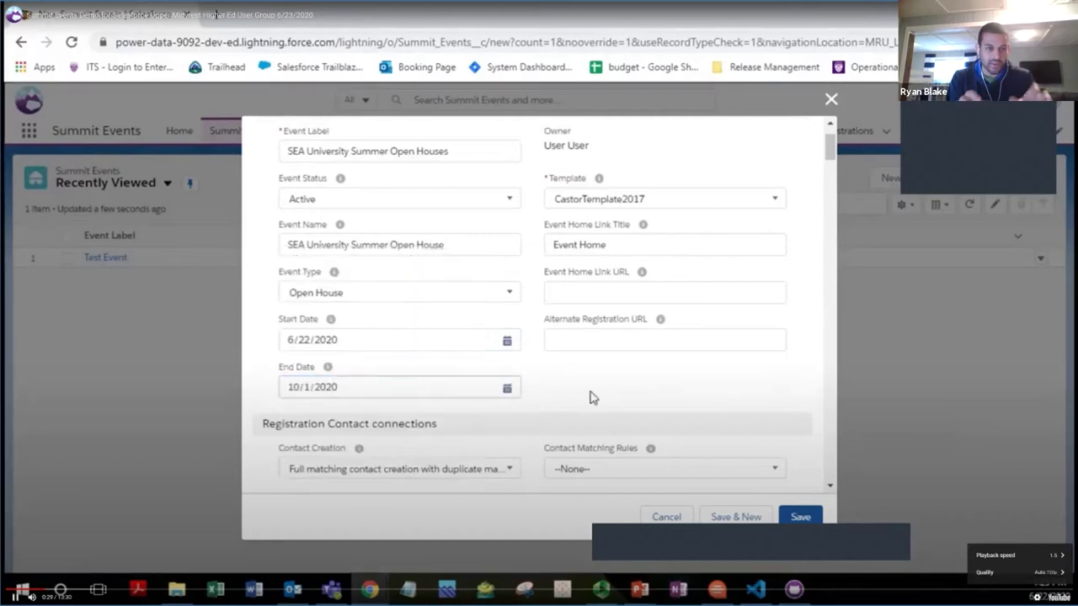
Step: Set the template to GeneralSLDS and the event home link title to "Summit Events"
scroll(592, 398, "up", 1)
left_click(649, 284)
left_click(645, 378)
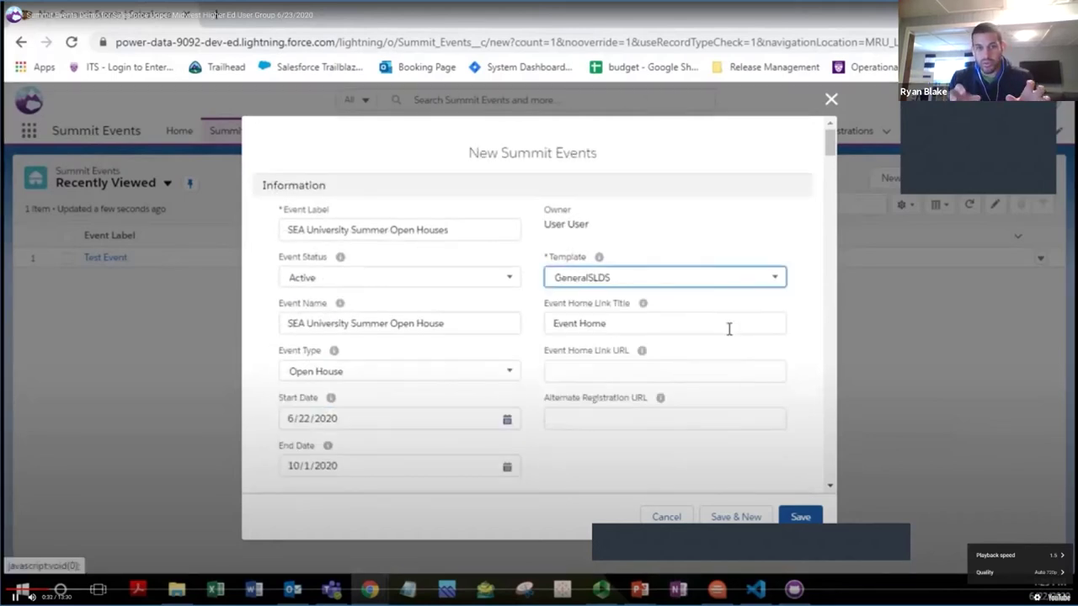
left_click(730, 324)
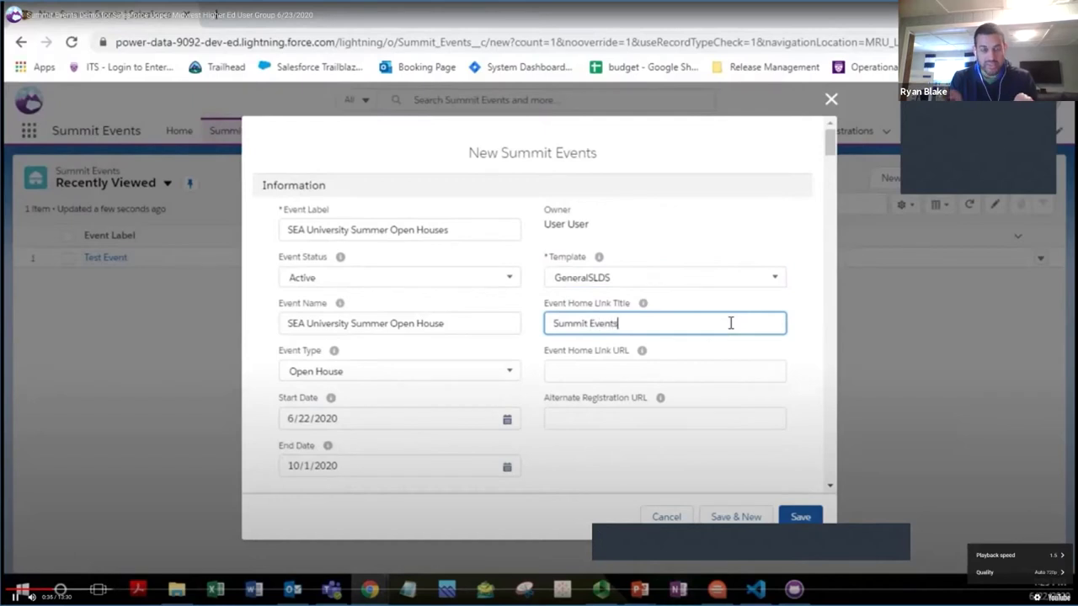
Step: Paste the SFDO-Community-Sprints GitHub address as the event home link URL
left_click(639, 375)
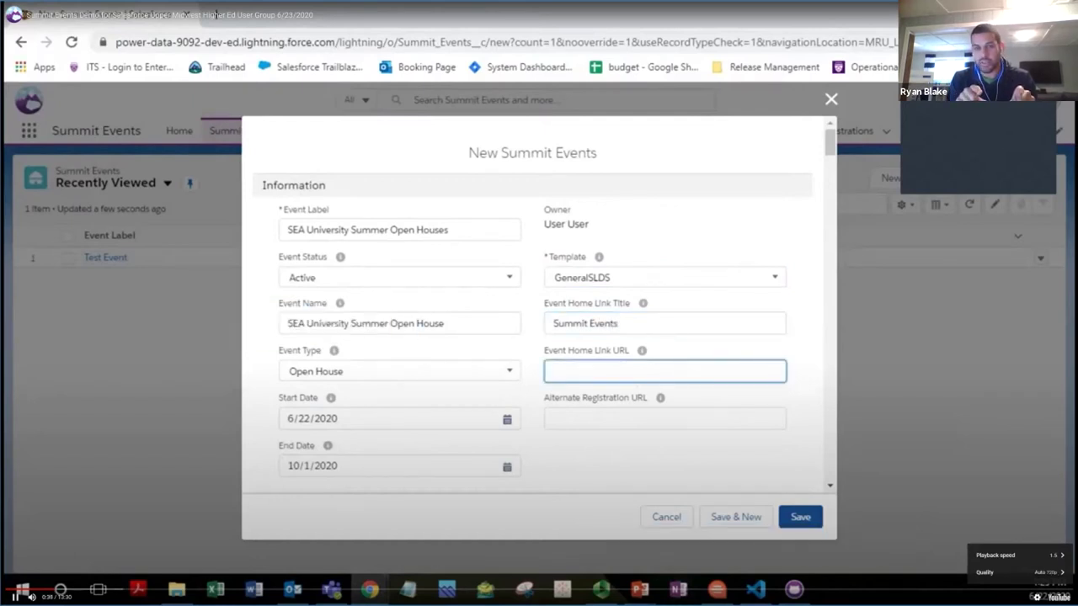
left_click(646, 373)
key("ctrl+v")
left_click(563, 416)
Step: Choose a contact matching rule and a mailing address question option for registrants
scroll(548, 392, "down", 4)
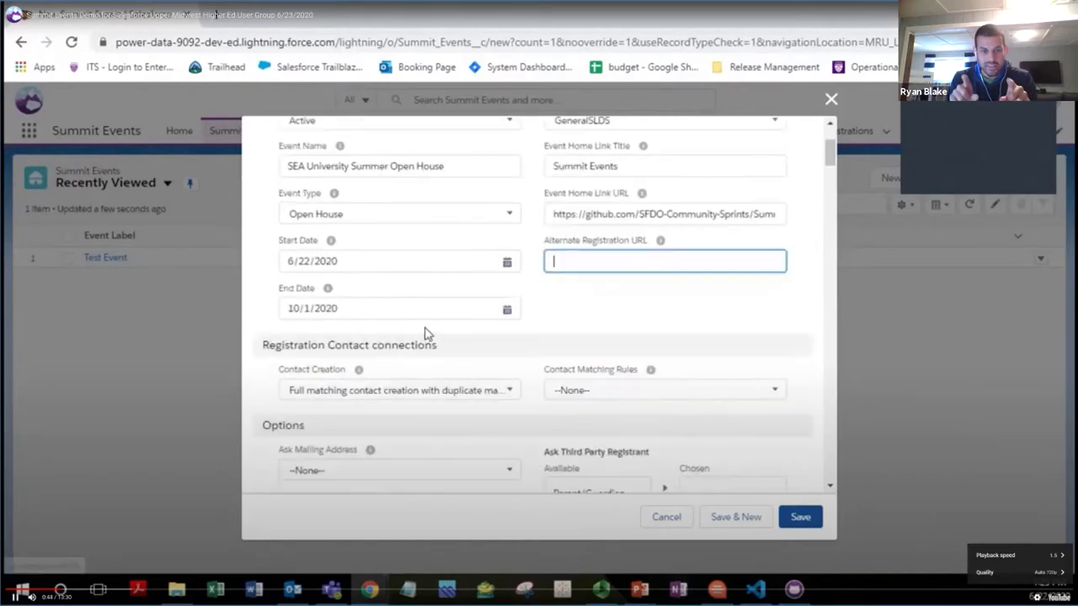
left_click(508, 235)
left_click(633, 239)
left_click(606, 286)
left_click(471, 317)
left_click(454, 364)
Step: Set the preferred first name question to Ask and the last name as student question to Do not ask
scroll(468, 320, "down", 3)
left_click(458, 246)
left_click(442, 318)
left_click(438, 286)
left_click(429, 340)
Step: Set the preferred class year question to Do not ask and the phone question to Ask home and mobile require one
left_click(418, 335)
left_click(417, 341)
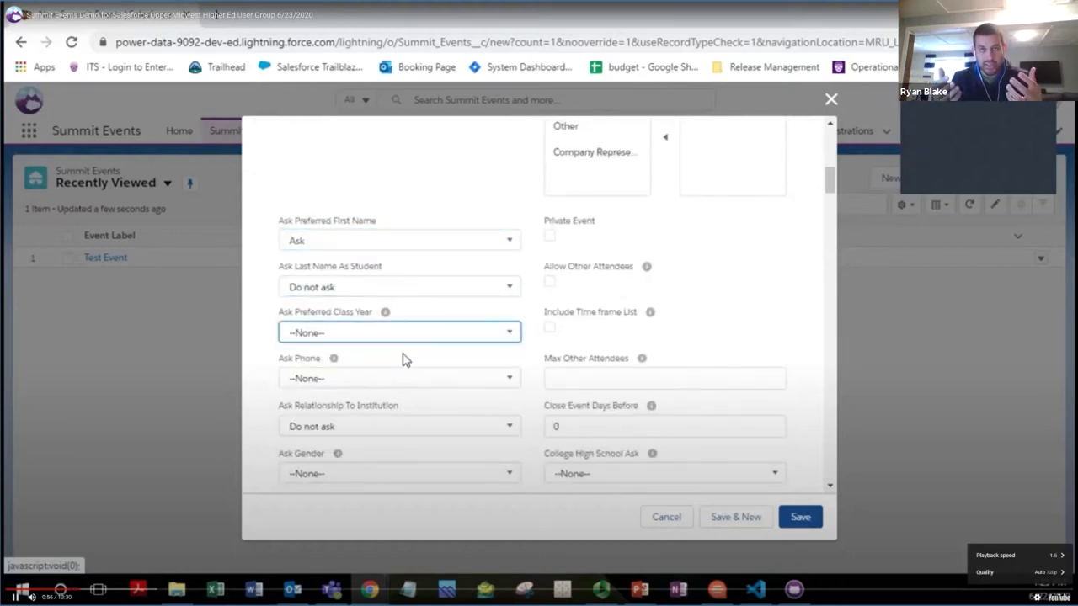
left_click(403, 337)
left_click(371, 395)
left_click(370, 381)
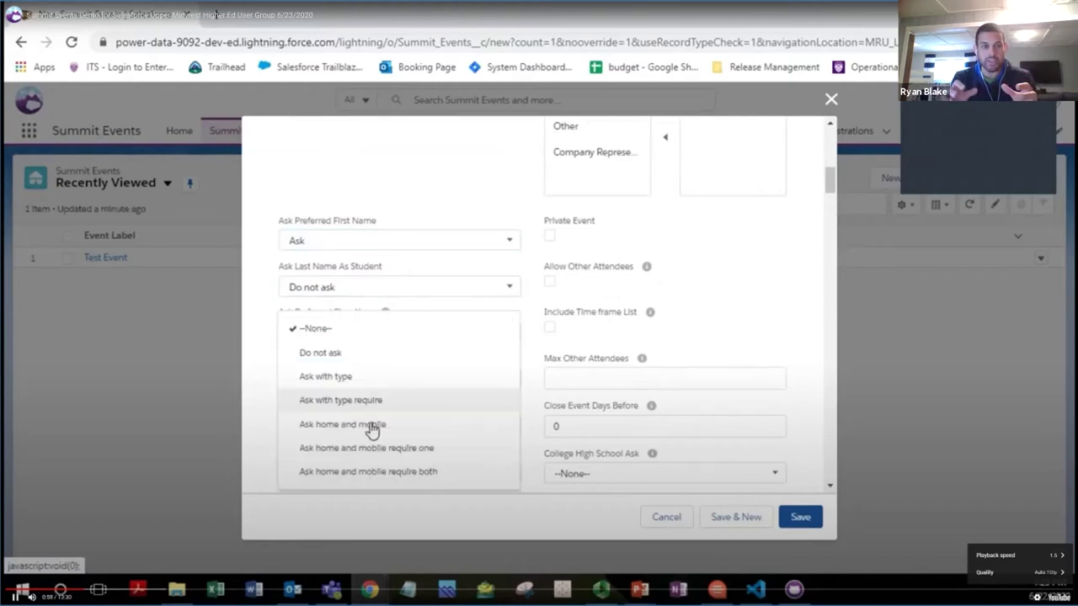
left_click(481, 449)
left_click(416, 428)
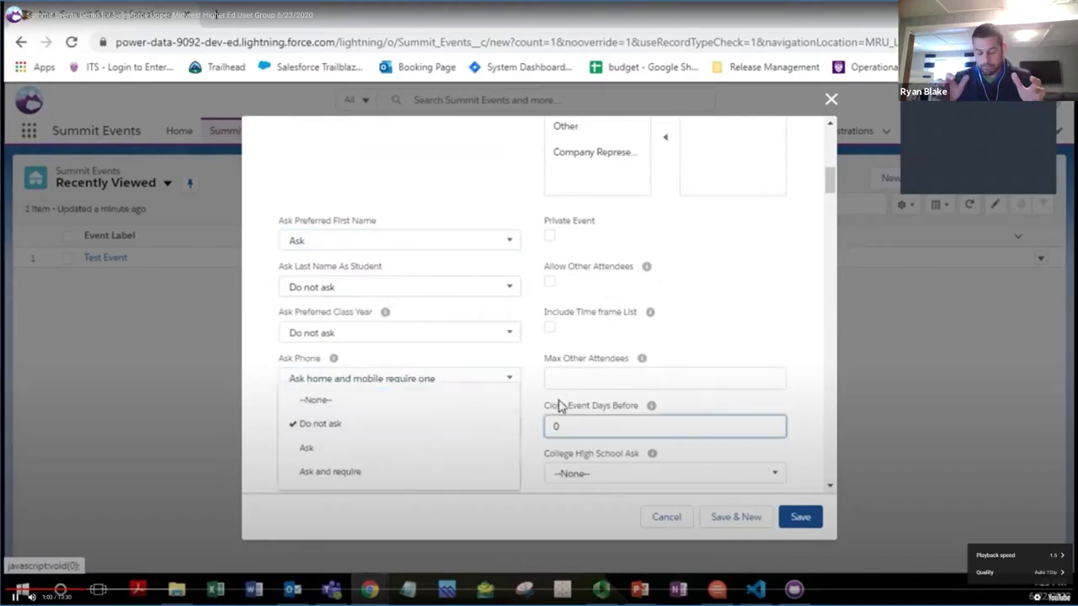
Step: Set the gender, applicant type and date of birth questions to Do not ask
scroll(561, 407, "down", 3)
left_click(378, 240)
left_click(396, 239)
left_click(392, 239)
left_click(375, 314)
left_click(389, 239)
left_click(378, 290)
left_click(379, 284)
left_click(377, 339)
left_click(378, 332)
left_click(379, 382)
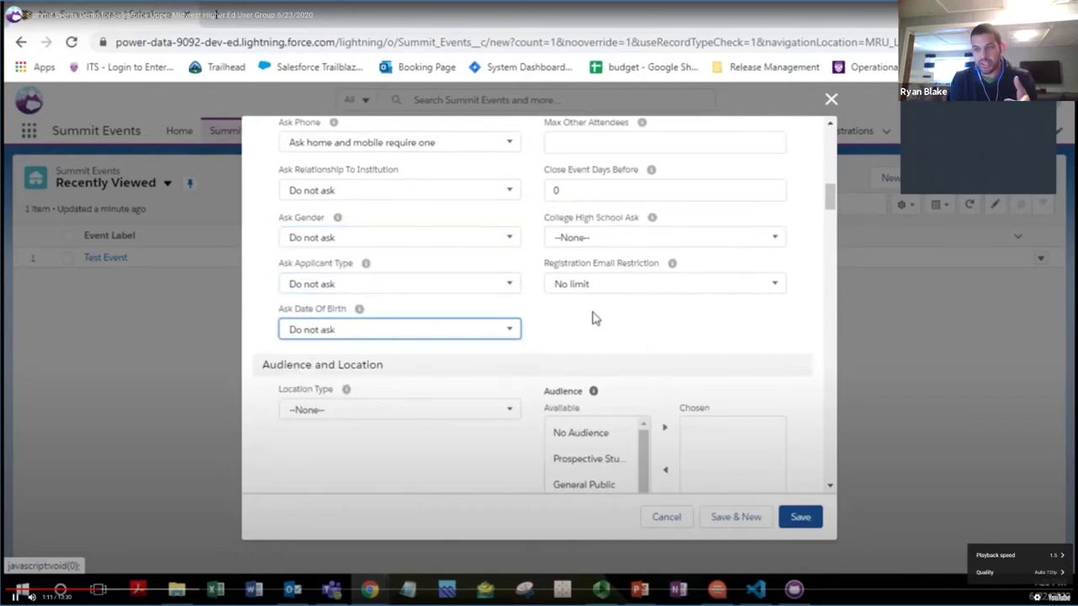
Step: Choose the options for the college/high school question and the registration email restriction
scroll(592, 318, "up", 5)
scroll(682, 305, "down", 3)
left_click(649, 318)
left_click(642, 372)
left_click(652, 363)
left_click(659, 440)
Step: Choose a location type and add General Public to the event's chosen audience
scroll(589, 412, "down", 2)
left_click(442, 331)
left_click(422, 392)
left_click(583, 406)
left_click(664, 348)
Step: Enter "Virtual Open House" as the location title and add the information technology entry as event sponsor
scroll(525, 373, "down", 4)
left_click(405, 181)
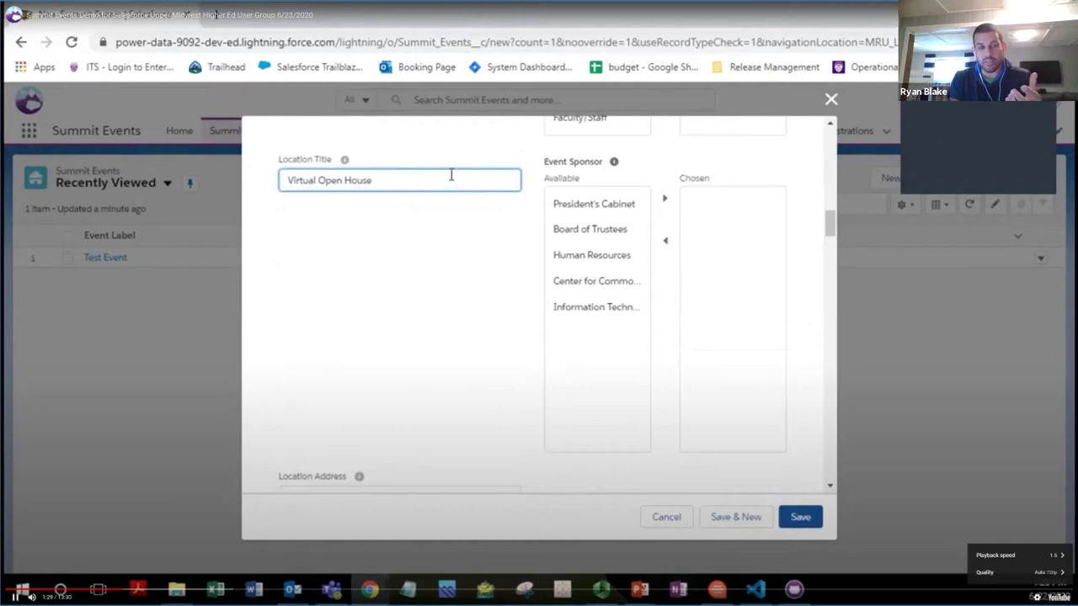
left_click(591, 307)
left_click(664, 198)
Step: Enter "Virtual Meeting Link" as the location address and choose an option for asking registrants their program of interest
scroll(444, 309, "down", 3)
left_click(432, 260)
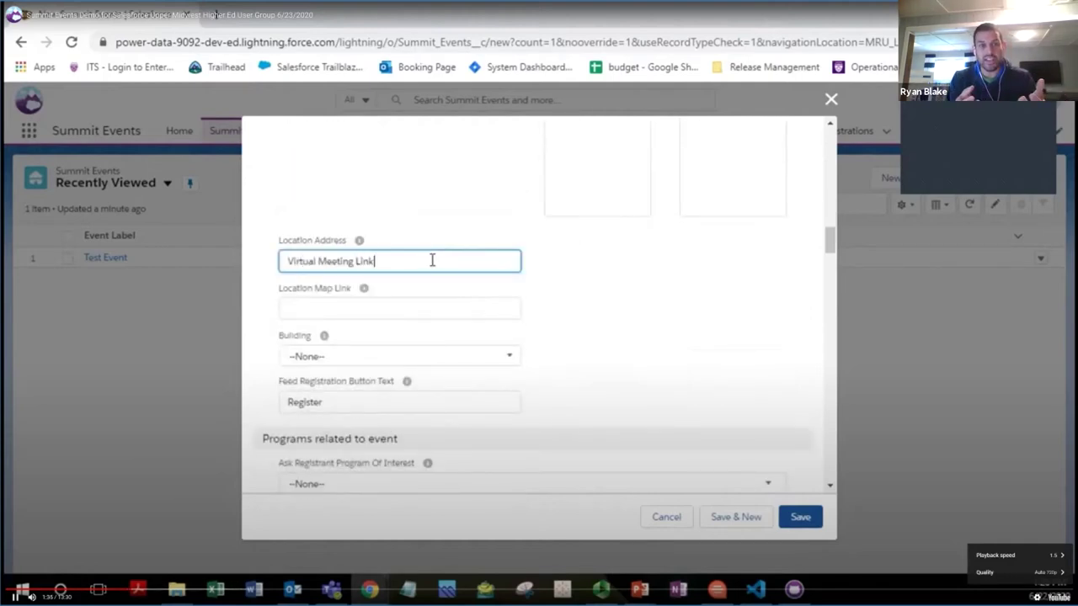
scroll(488, 296, "down", 2)
left_click(488, 207)
left_click(508, 328)
left_click(496, 380)
Step: Insert the round purple mountain logo image into the event description and centre it
scroll(575, 268, "down", 3)
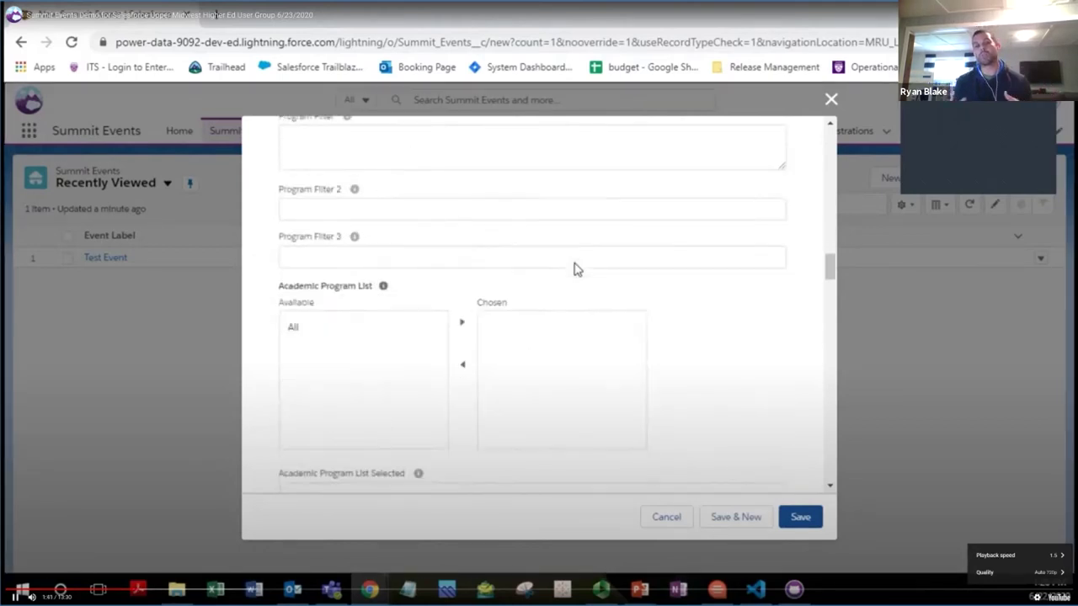
scroll(575, 268, "down", 4)
left_click(445, 395)
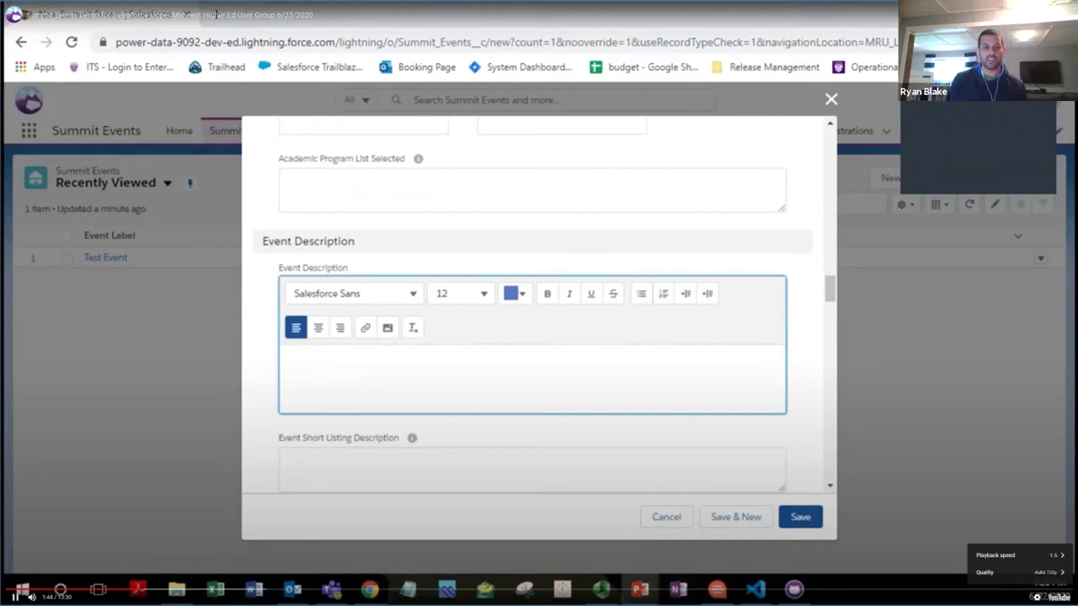
left_click(388, 327)
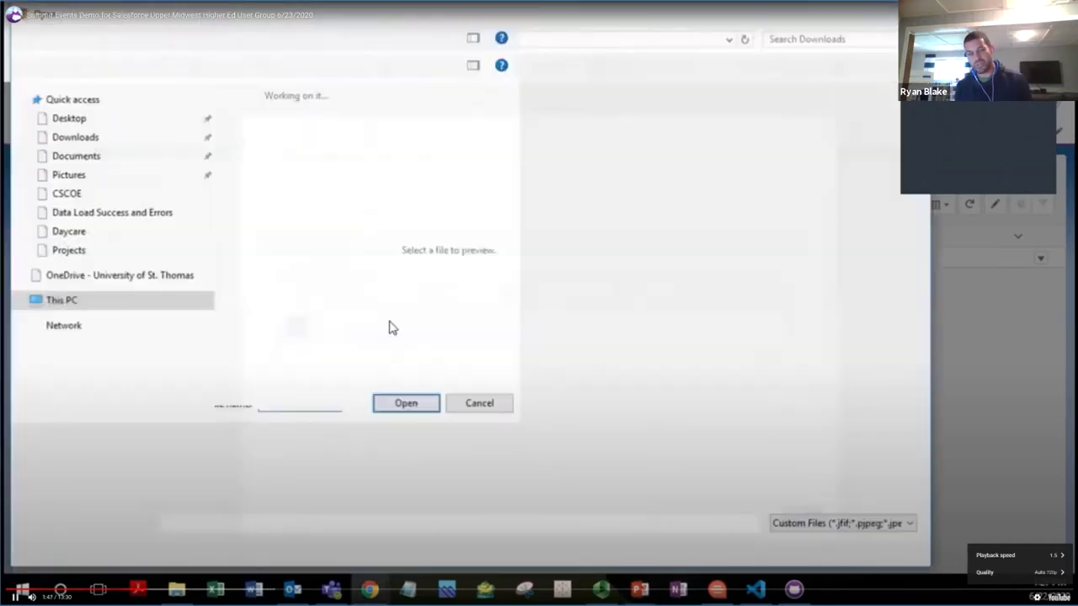
left_click(269, 130)
left_click(804, 548)
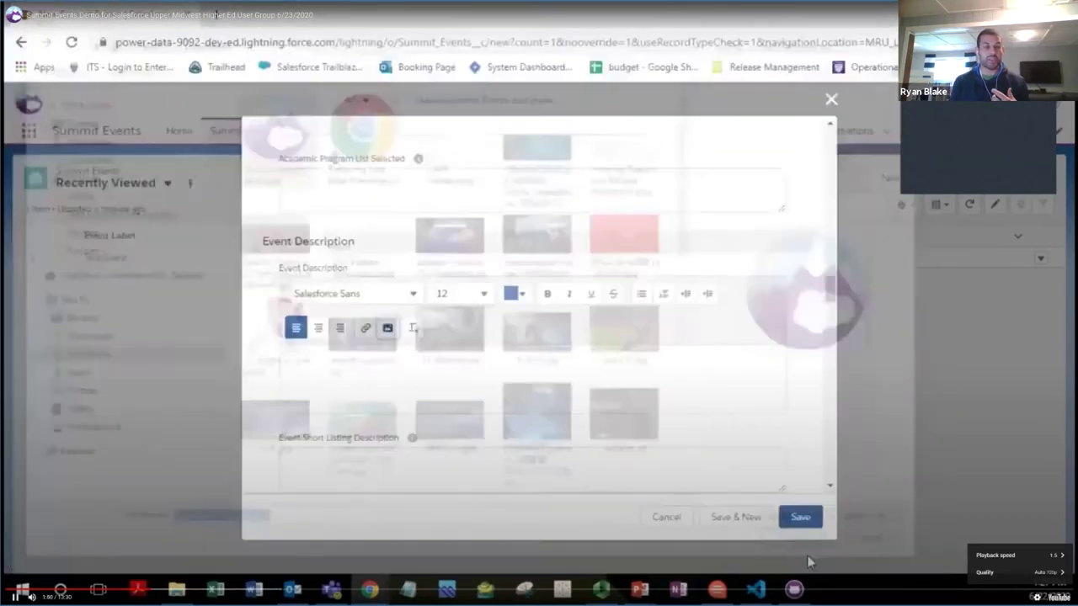
left_click(319, 328)
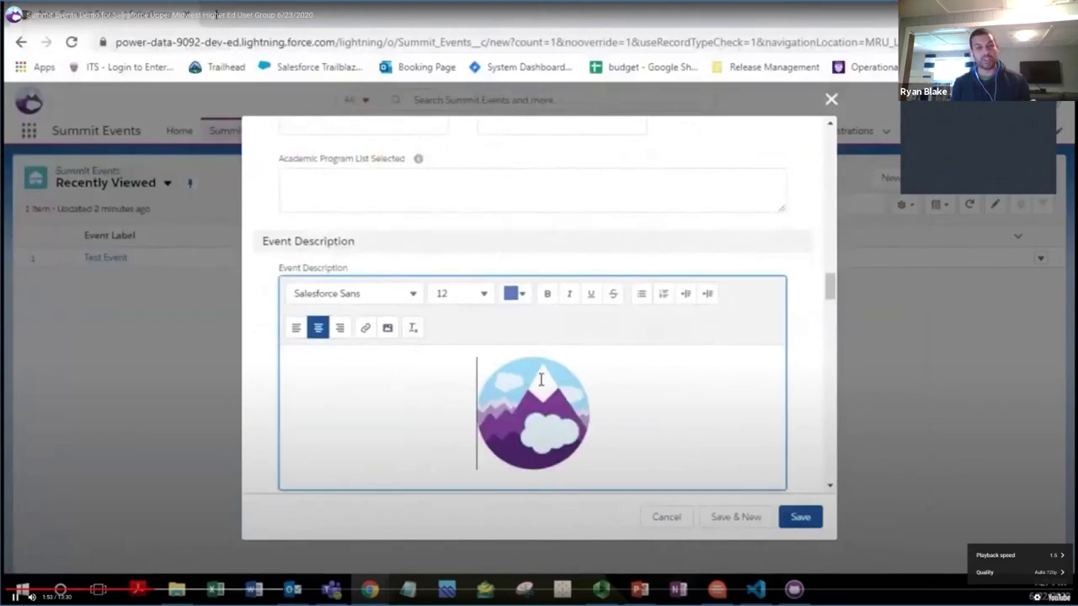
Step: Paste the open house description text below the logo and format it as Salesforce Sans, size 14
key("ctrl+v")
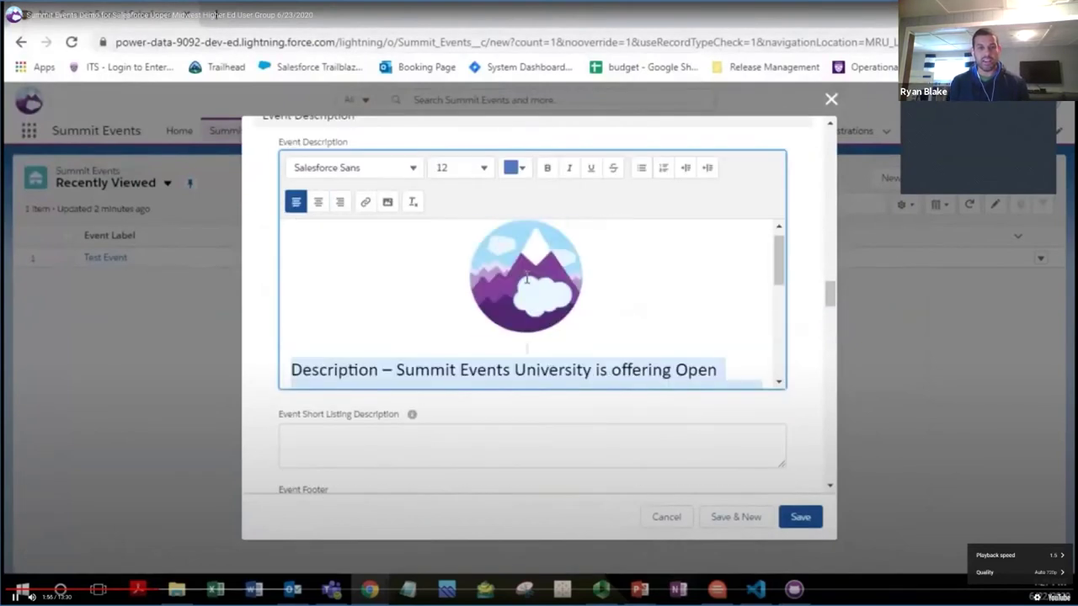
left_click(389, 168)
left_click(327, 194)
left_click(457, 169)
left_click(458, 293)
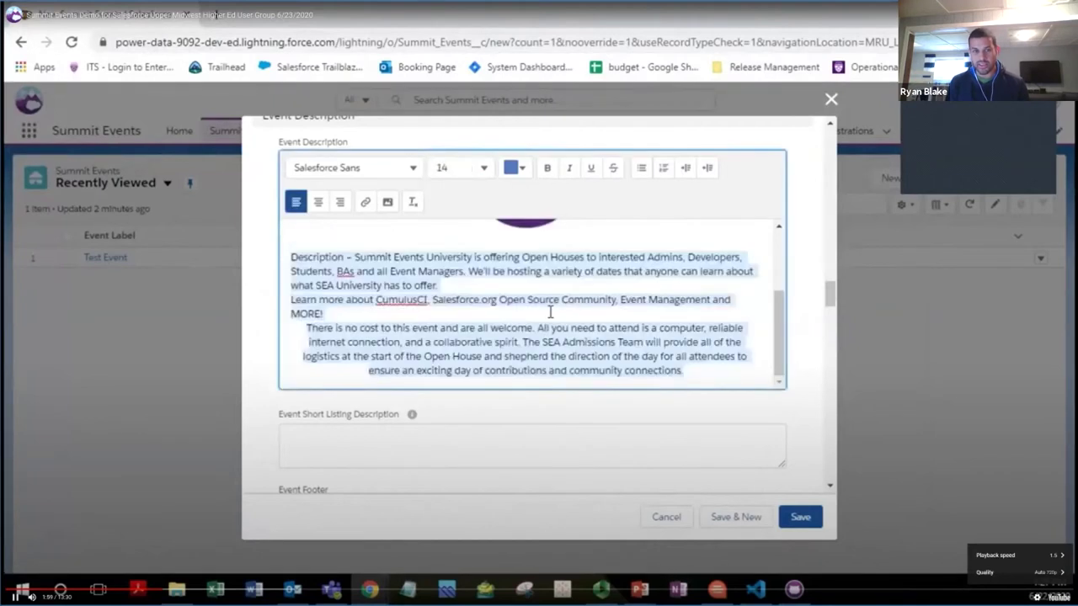
Step: Left-align the description paragraph that begins "There is no cost to this event"
left_click(682, 372)
left_click_drag(680, 375, 305, 327)
left_click(296, 202)
Step: Add a blank line before the "Learn more about CumulusCI" and "There is no cost" paragraphs of the description
left_click(290, 299)
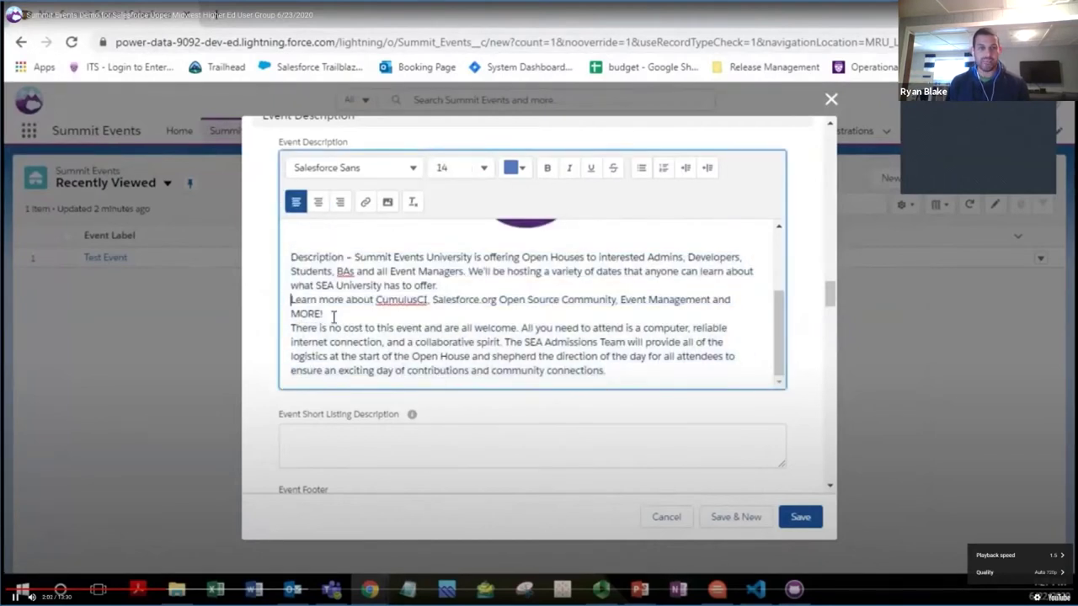
key("Return")
key("Down")
key("Down")
key("Return")
Step: Copy the description's first sentence, ending in "all Event Managers.", into the event short listing description
scroll(522, 337, "down", 2)
left_click(482, 284)
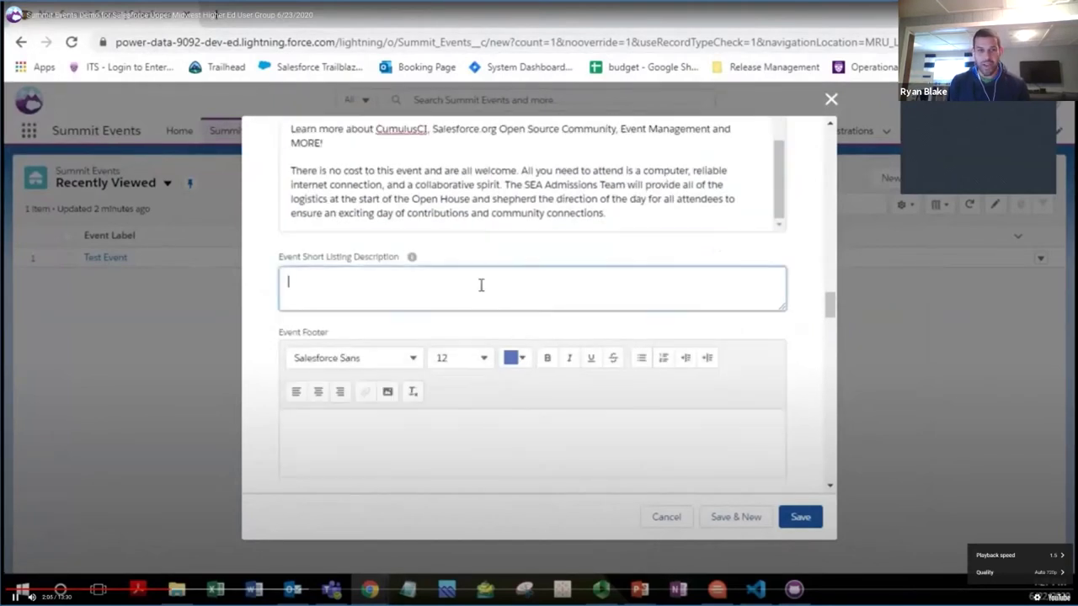
scroll(381, 245, "up", 1)
left_click_drag(289, 151, 416, 164)
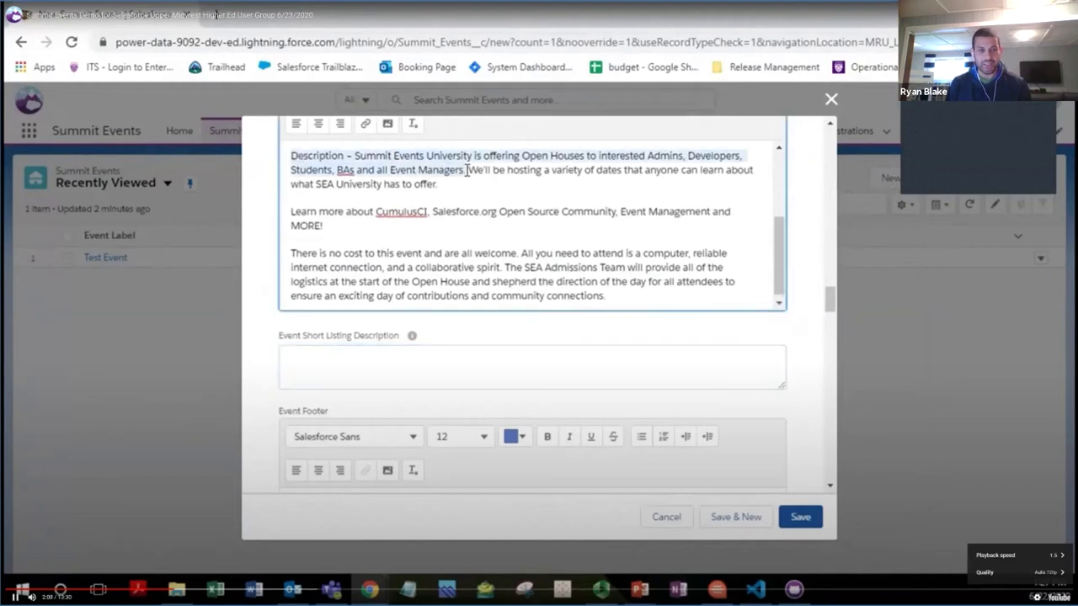
key("ctrl+c")
left_click(448, 375)
key("ctrl+v")
Step: Write the event footer "For questions and concerns, please contact the Summit Events team on the Power of Us Hub." and hyperlink "Power of Us Hub"
scroll(448, 387, "down", 2)
left_click(458, 373)
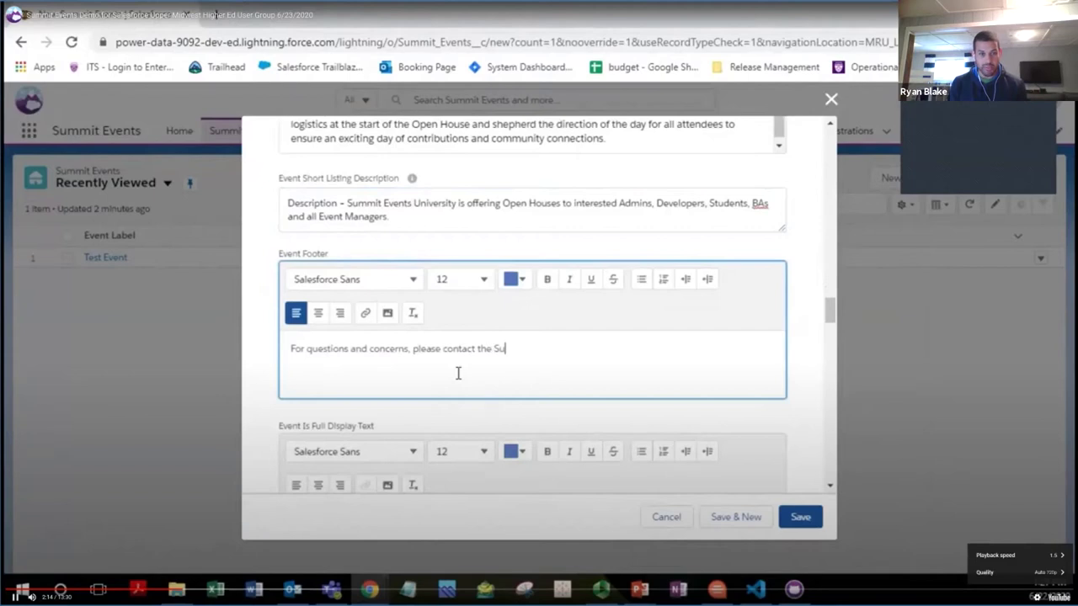
left_click_drag(628, 355, 676, 359)
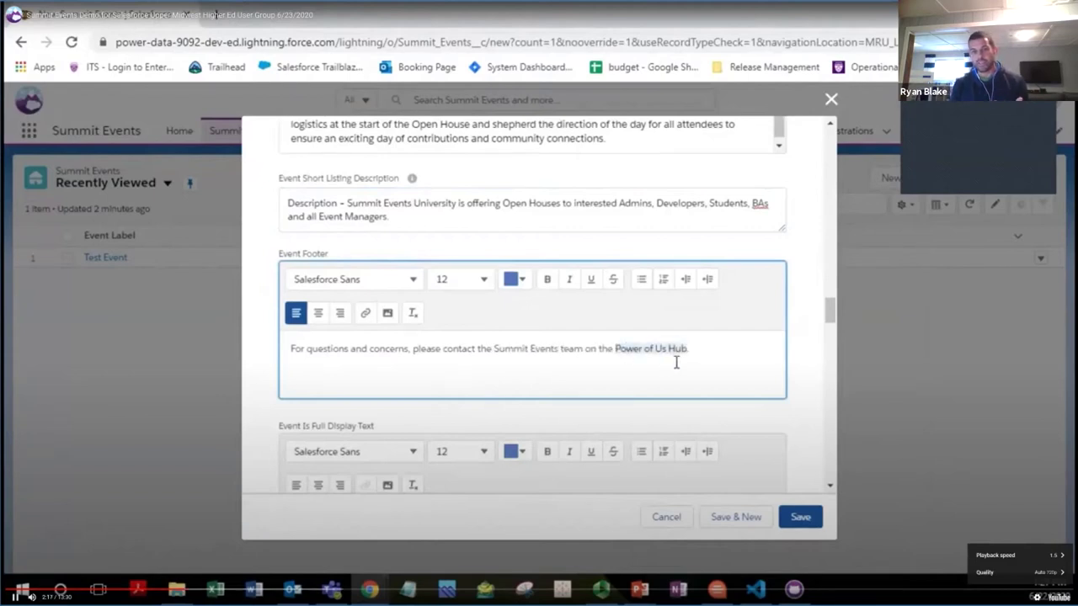
left_click(365, 313)
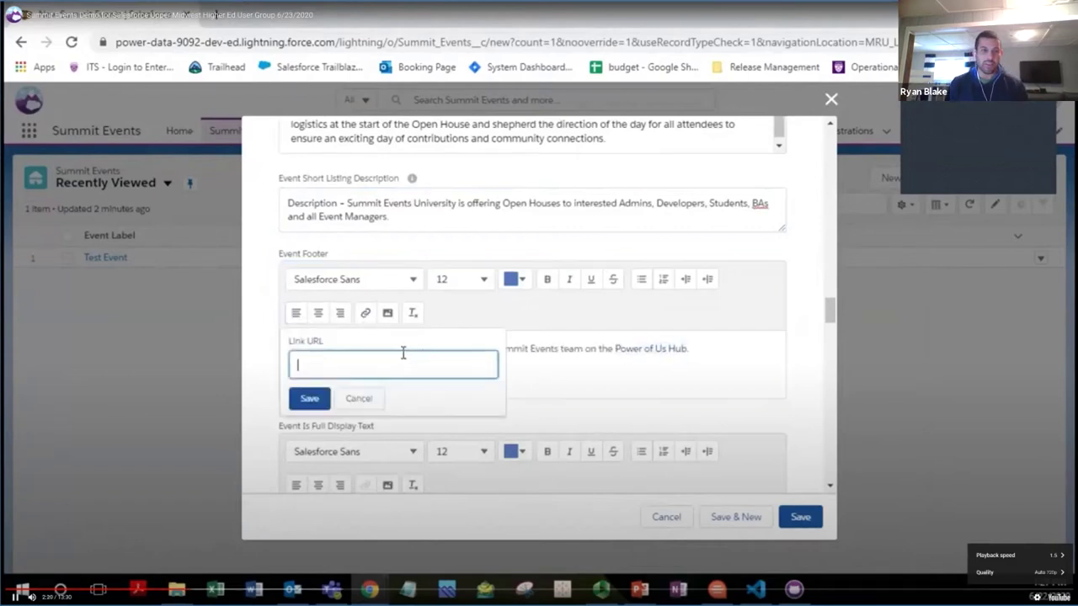
key("ctrl+v")
left_click(309, 398)
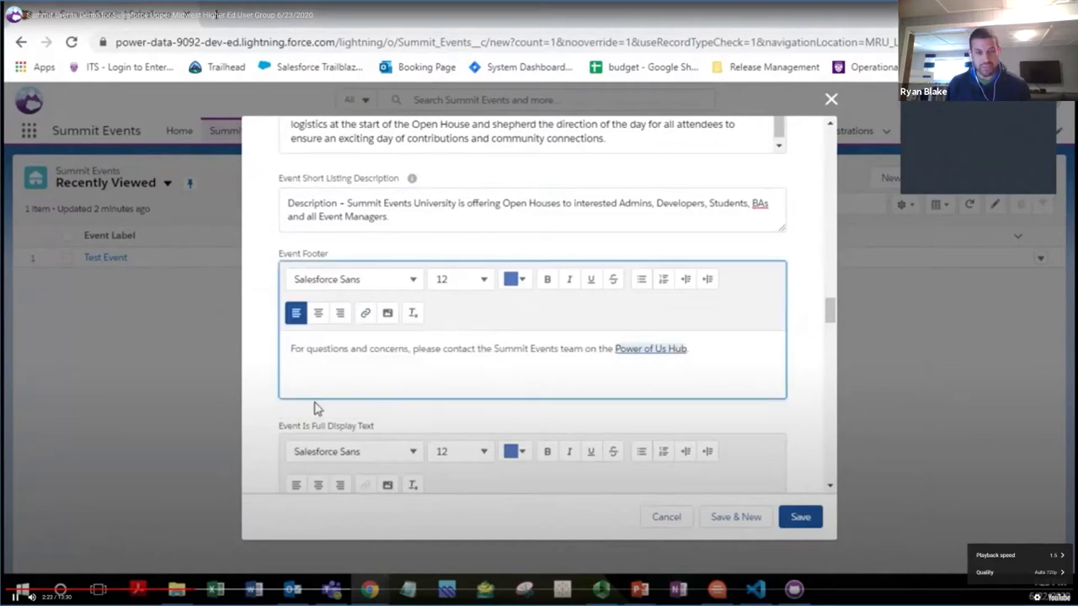
Step: Set the event-full text to "Sorry, this date is full. Please sign up for another date and/or contact the Summit Events Team" and hyperlink the team name
scroll(744, 378, "down", 3)
left_click(613, 313)
type("Son")
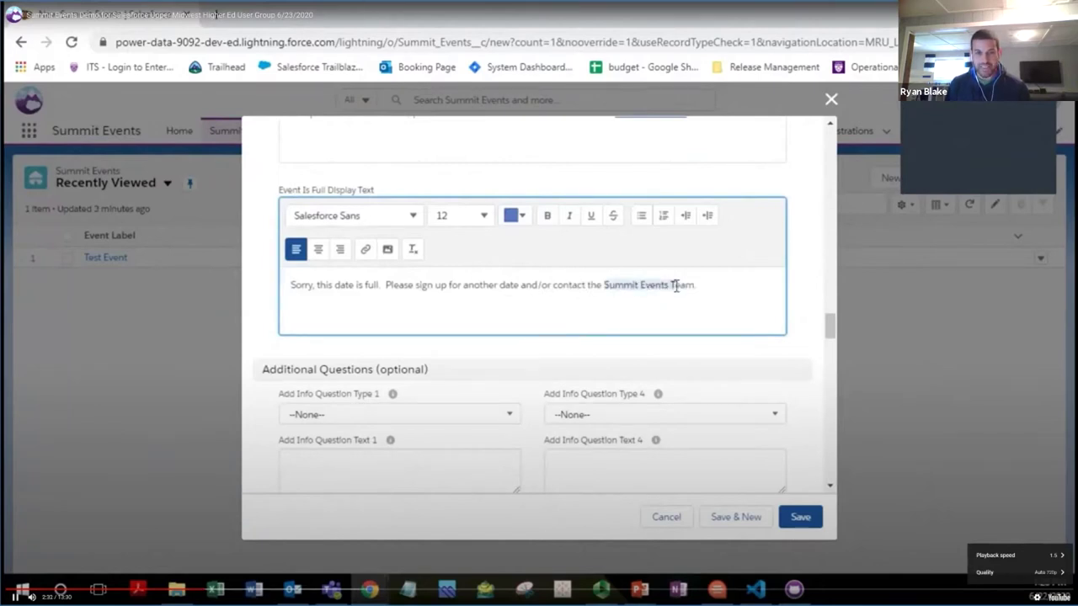
left_click(366, 249)
type("h")
key("ctrl+v")
left_click(324, 335)
scroll(325, 334, "down", 2)
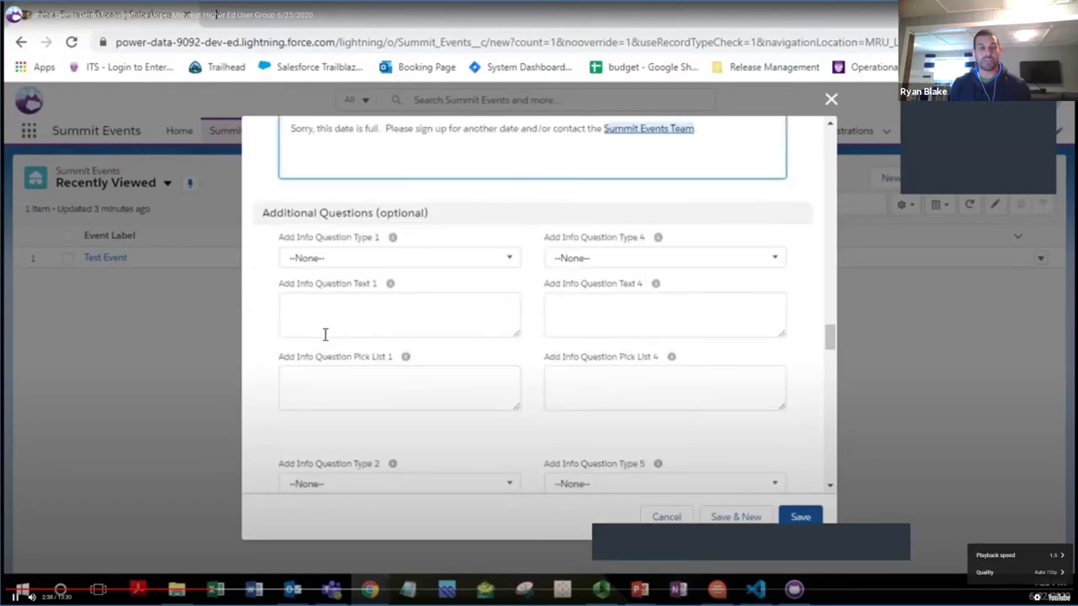
Step: Make additional question 1 a required pick-list with the text "What is your current role?"
left_click(396, 257)
left_click(375, 340)
left_click(372, 323)
type("What is your Cu")
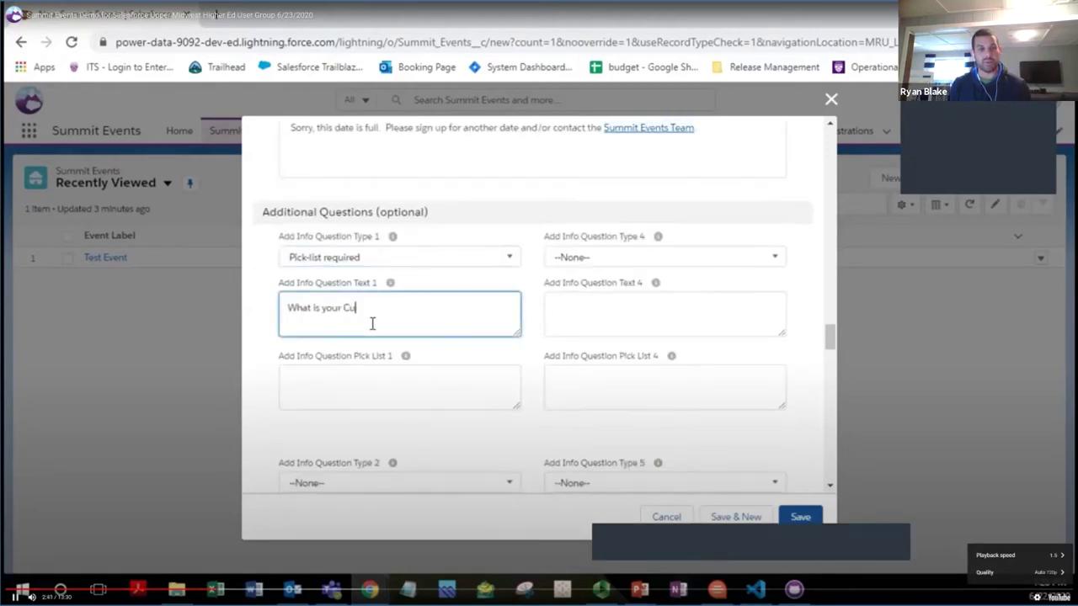
type("rrent role?")
key("Tab")
key("Tab")
key("Tab")
key("Tab")
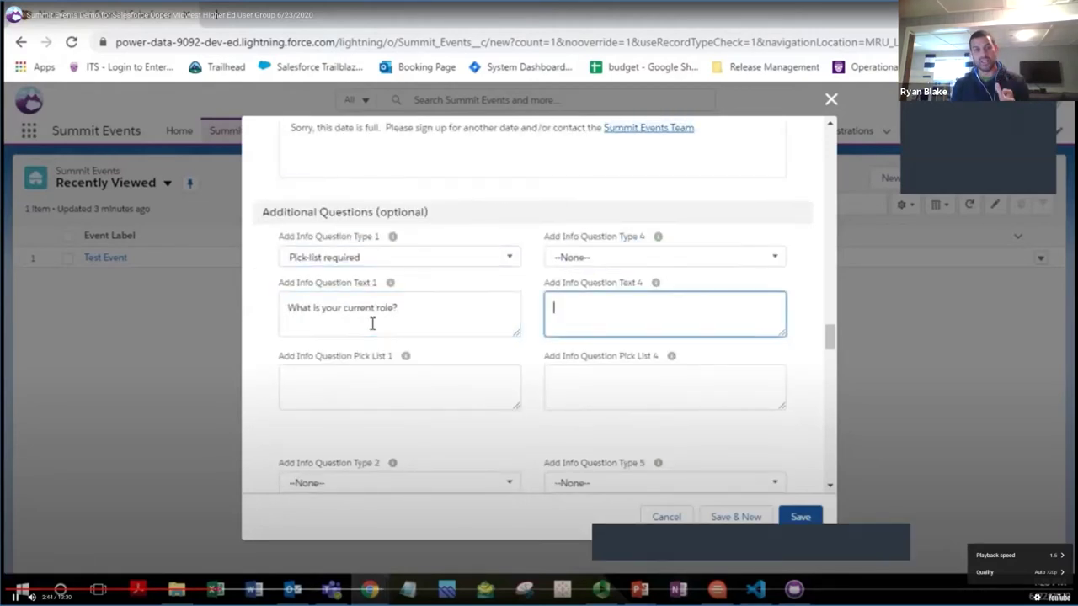
Step: List the question 1 choices Developer, Admin, Business Analyst, Event Manager, Salesforce.org Employee, Salesforce.com Employee and Other, one per line
type("Developer")
key("Return")
type("Admin")
key("Return")
type("Business Analyst")
key("Return")
type("Event Manager")
key("Return")
type("Salesforce.org Employee")
key("Return")
type("Salesforce.com Employee")
key("Return")
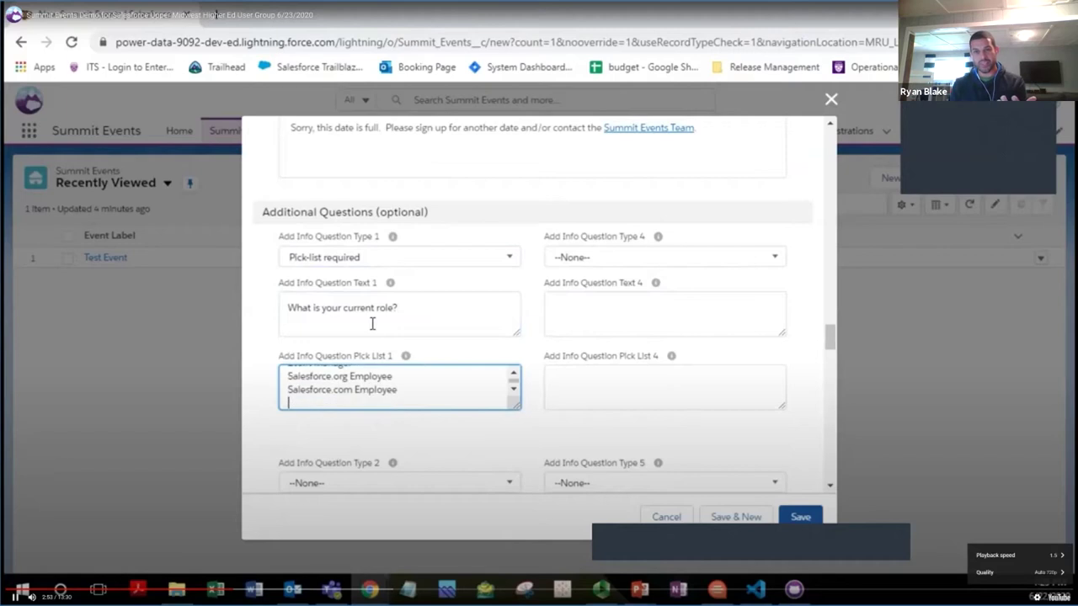
type("Other")
Step: Make question 2 a required pick-list: "We're giving you $20 to get lunch! Please select how you'd like to order your lunch with out money!"
scroll(371, 324, "down", 2)
left_click(373, 327)
left_click(379, 378)
left_click(385, 385)
type("We're giving you $20 to get lunch!  Please select how you'd like to or")
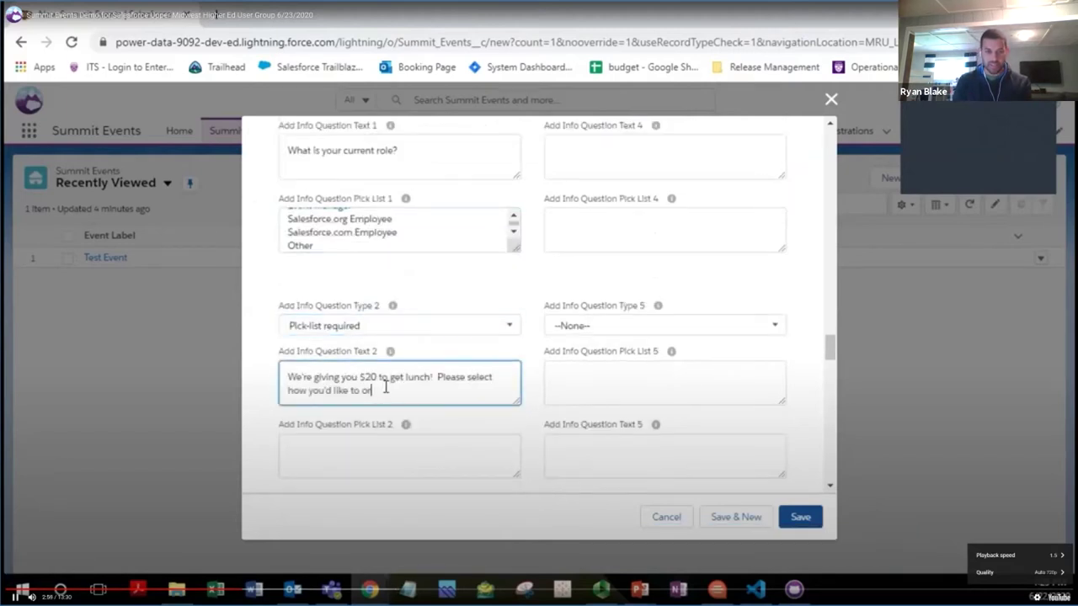
key("Tab")
key("Tab")
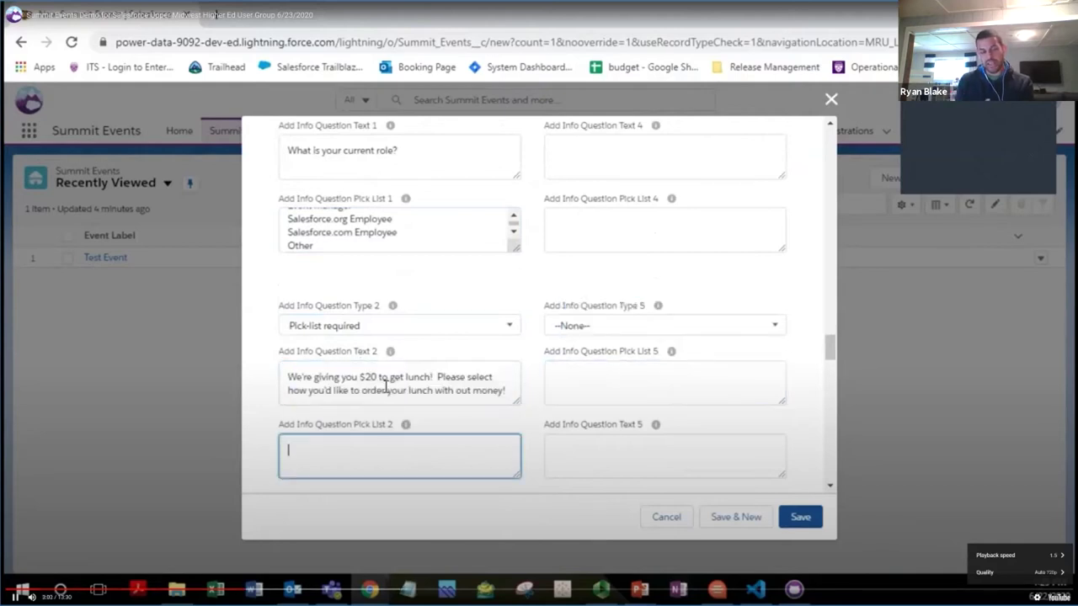
Step: List the question 2 choices DoorDash, GrubHub, UberEats and "I don't eat lunch", one per line
type("DoorDash GrubHub")
key("Return")
type("UberEats")
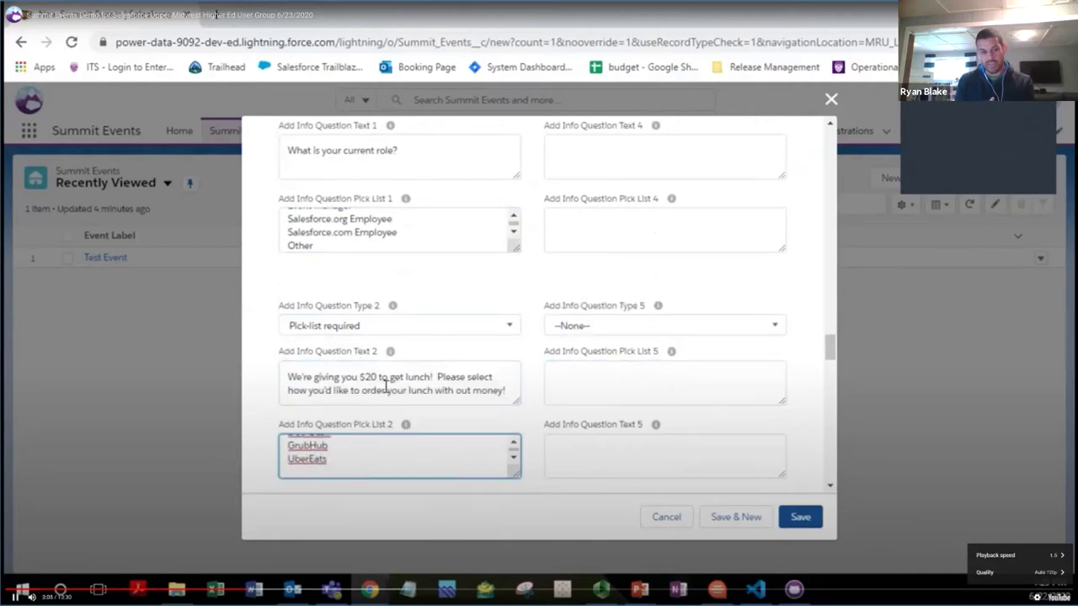
Step: Set the appointment page title to "Session Options" and its description to "Please indicate the options below so we can make you're experience great!"
scroll(565, 364, "down", 7)
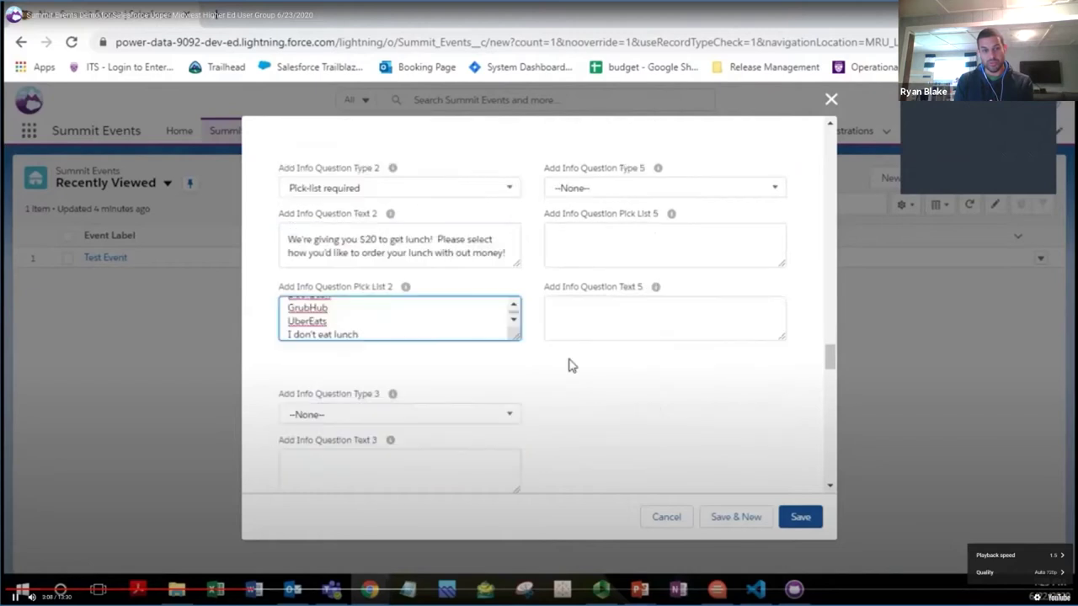
scroll(531, 336, "up", 1)
left_click(519, 314)
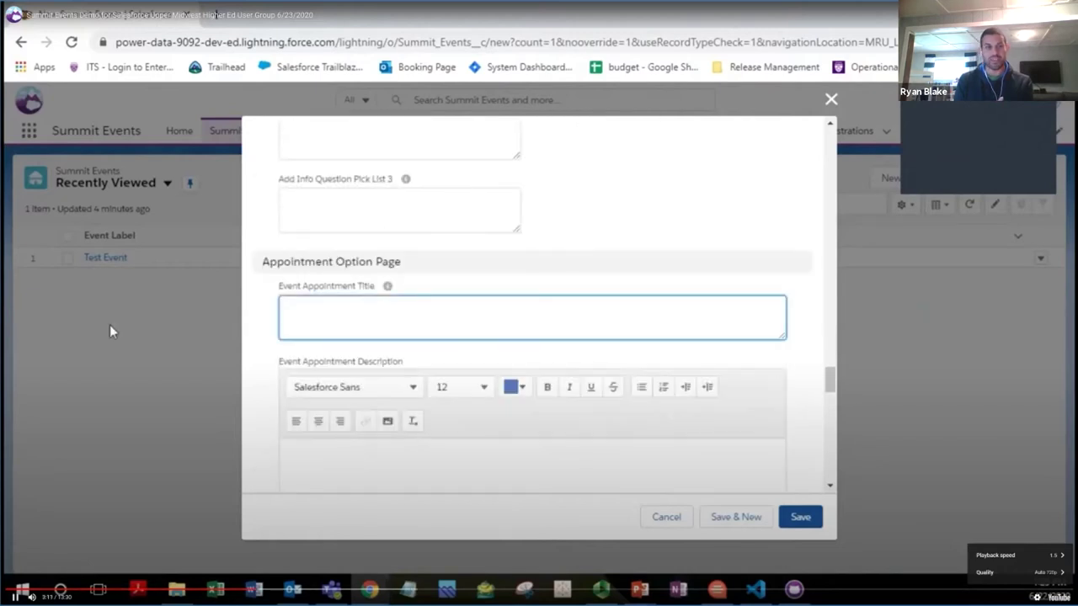
type("Session Options")
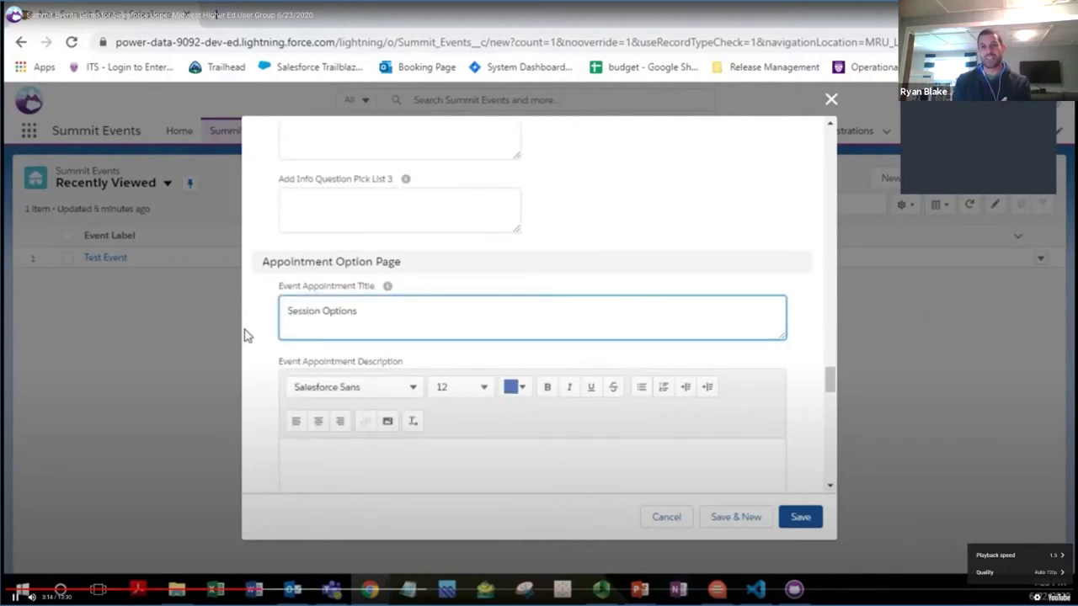
left_click(430, 469)
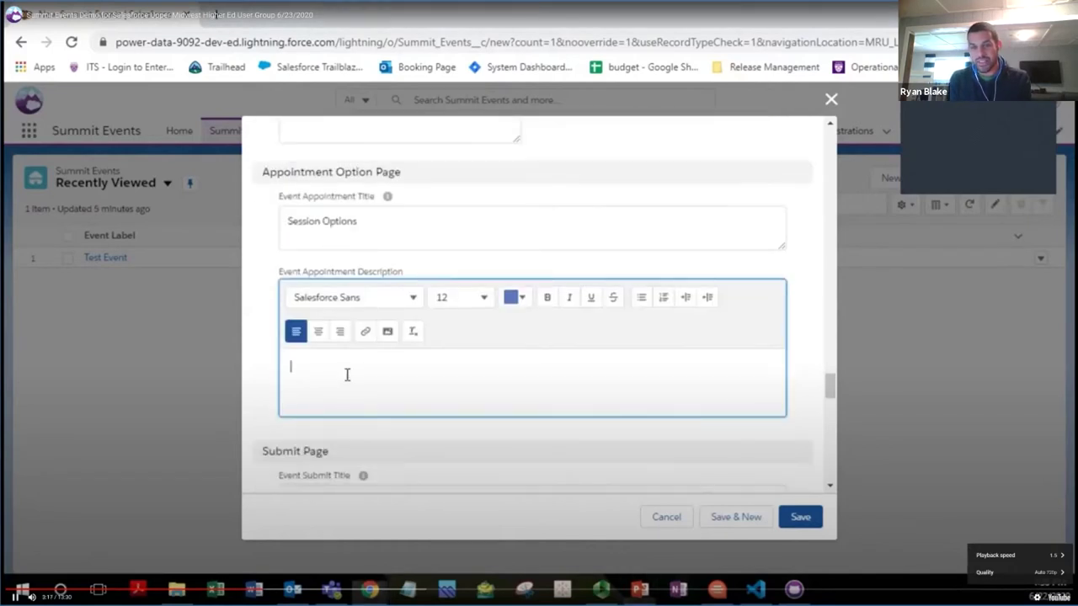
key("ctrl+v")
Step: Title the submit page "Registered!" and describe it with "You've submitted your Registration and we're excited for you to join us!"
scroll(425, 320, "down", 2)
left_click(367, 347)
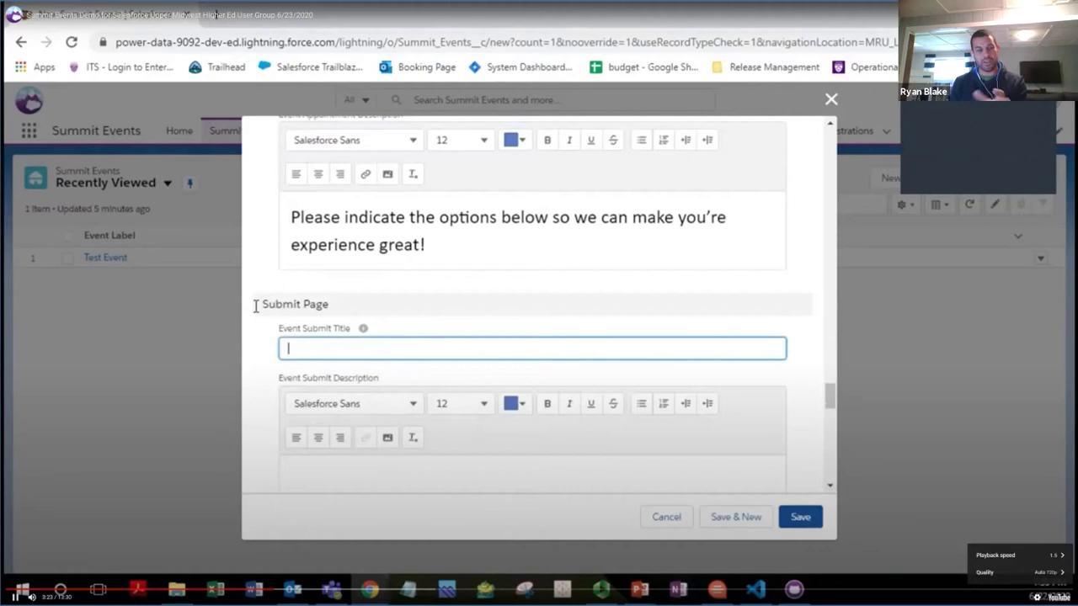
type("Registered!")
key("alt+Tab")
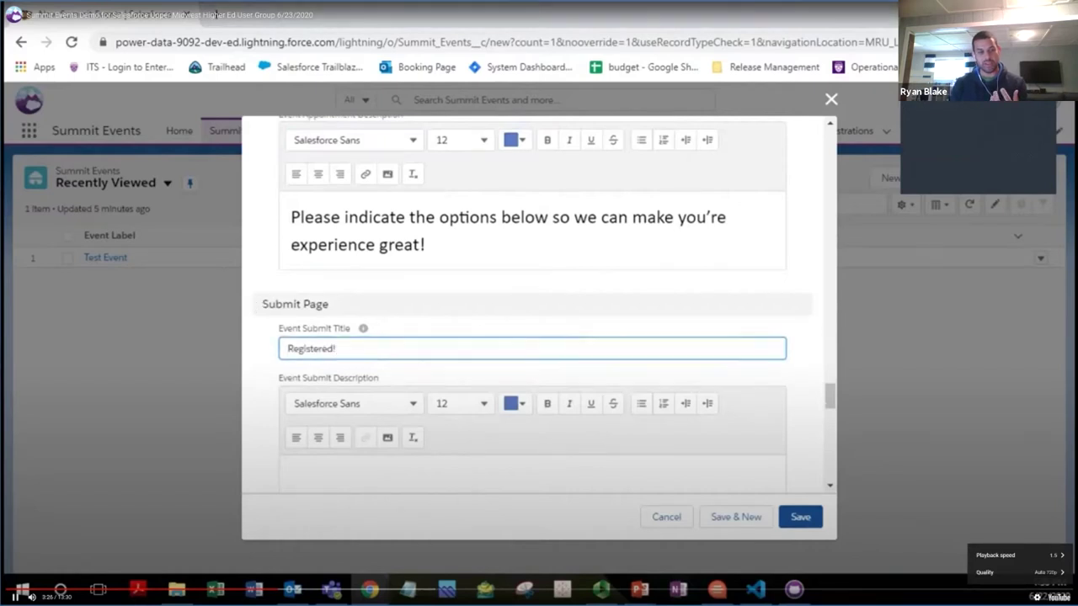
scroll(462, 462, "down", 2)
left_click(621, 337)
type("You’ve submitted your Registration and we’re excited for you to join us!")
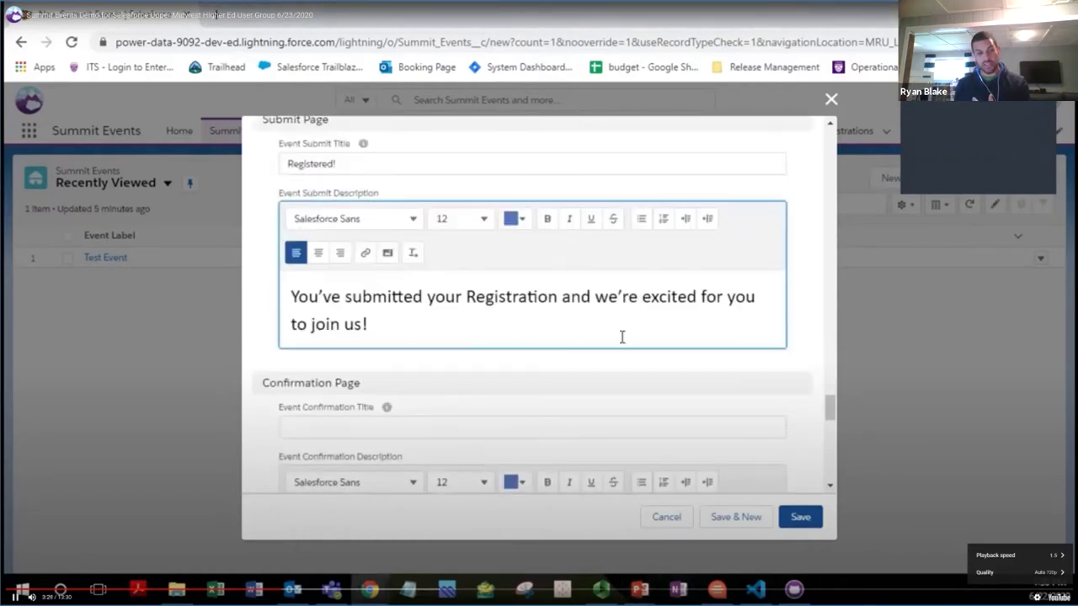
Step: Title the confirmation page "Confirm Session Options" and fill its description with the prepared text asking registrants to verify their selected options
scroll(765, 345, "down", 3)
left_click(386, 271)
type("Confirm Session Options")
key("Tab")
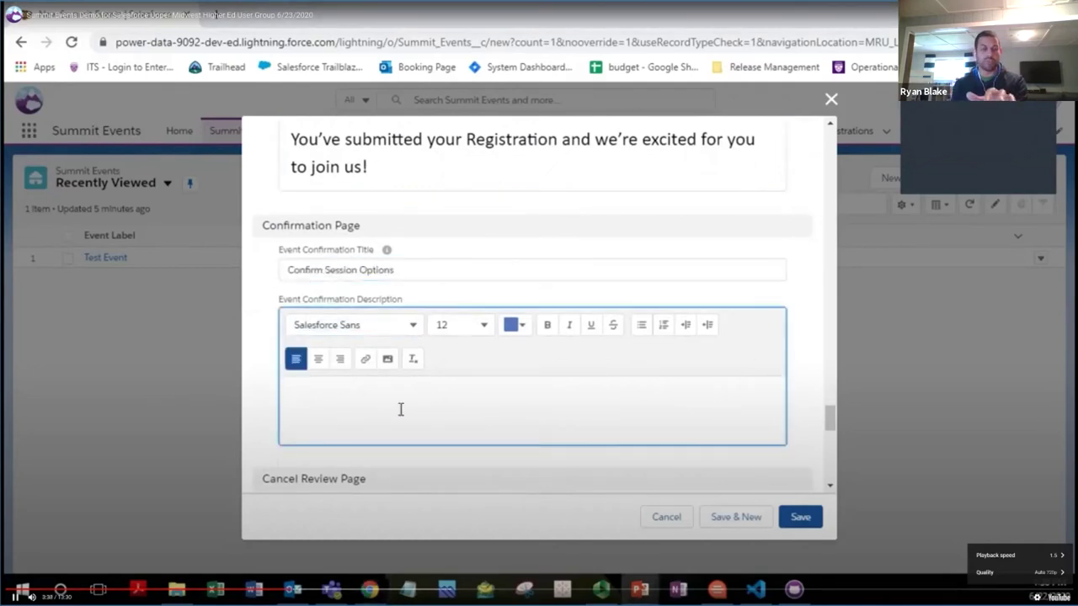
type("Confirm Options Please verify that the below is correct and accurate in what you’ve selected for options. If you need to make corrections, please go back to do so.")
Step: Remove the extra "Confirm Options" heading from the confirmation description so it starts with "Please verify that the below is correct"
scroll(494, 427, "down", 2)
left_click_drag(531, 340, 289, 301)
left_click_drag(452, 262, 268, 278)
key("BackSpace")
key("ctrl+a")
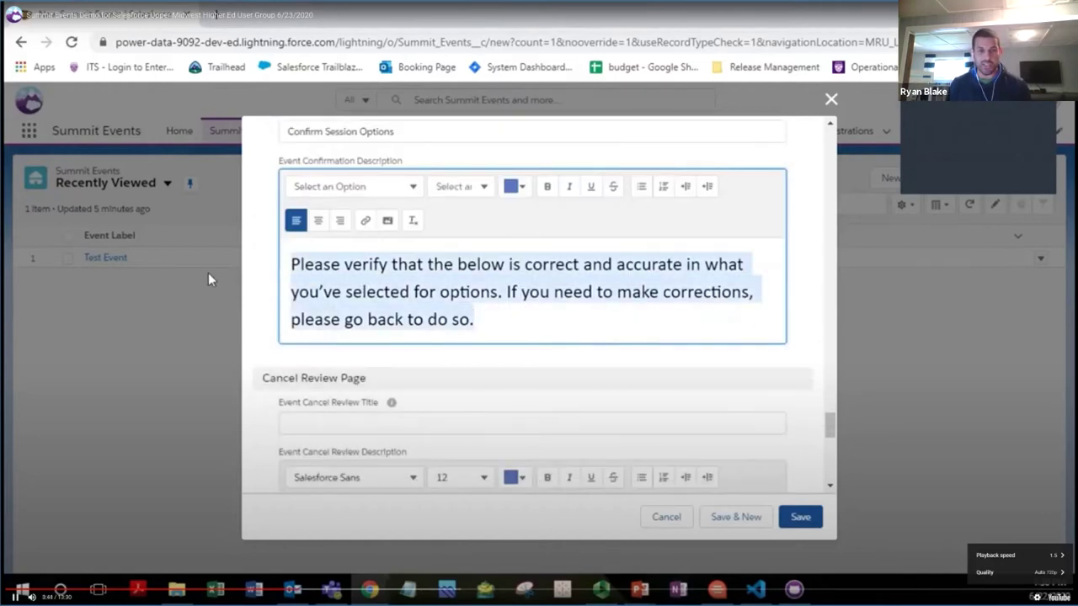
left_click(563, 378)
Step: Title the cancel review page "Cancel Registration" and describe it with "Cancelling will remove your registration and we will not expect your attendance."
scroll(503, 340, "down", 2)
left_click(389, 266)
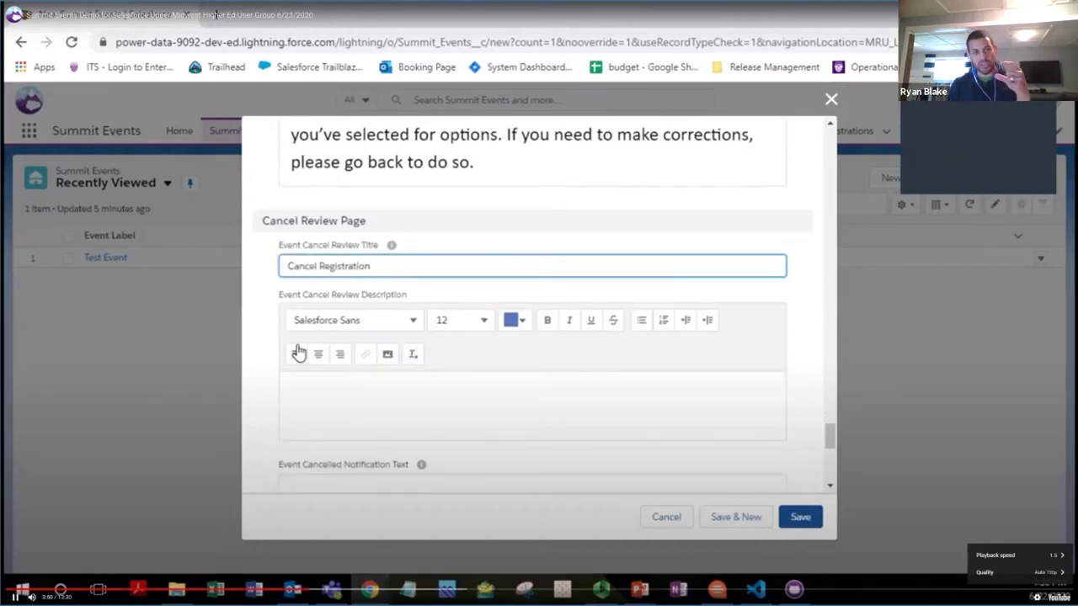
left_click(347, 428)
type("Cancelling will remove your registration and we will not expect your attendance.")
scroll(428, 344, "down", 1)
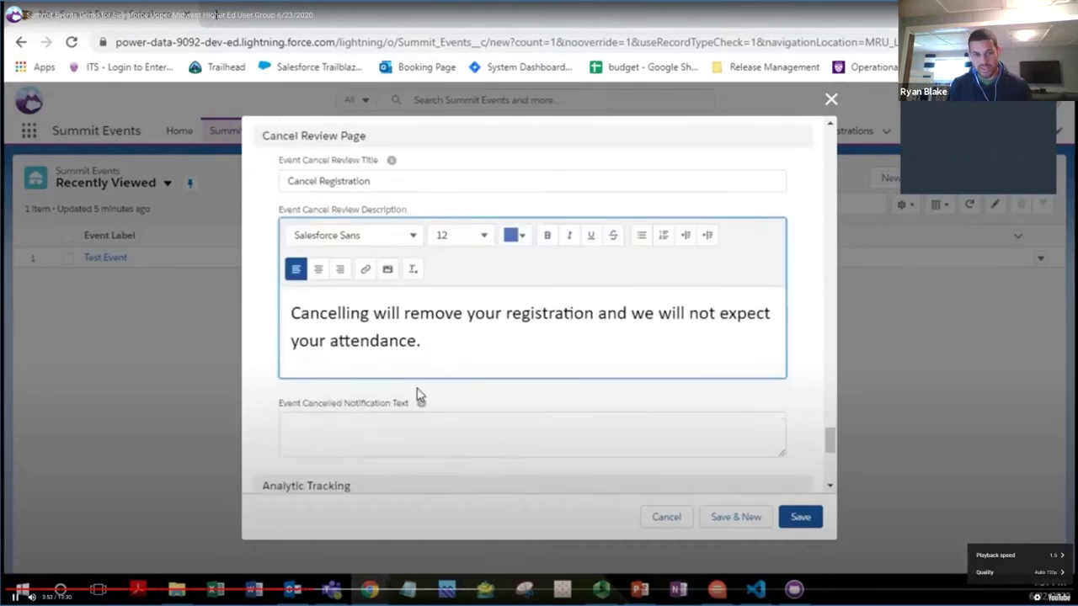
Step: Set the event cancelled notification text to "Are you sure you want to cancel?" and save the event record
scroll(419, 396, "down", 2)
left_click(356, 273)
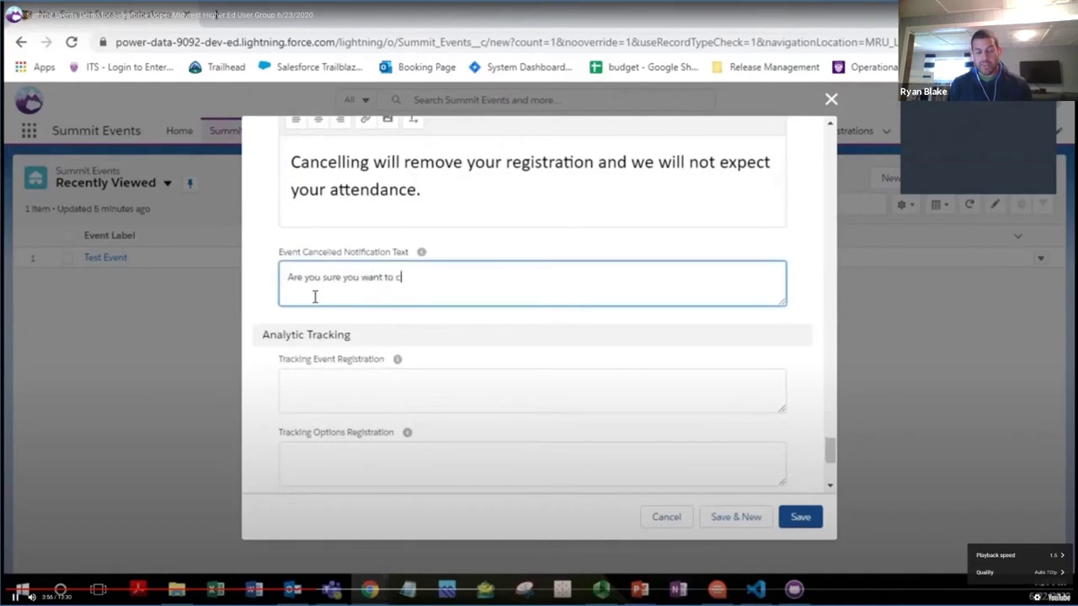
scroll(337, 291, "up", 2)
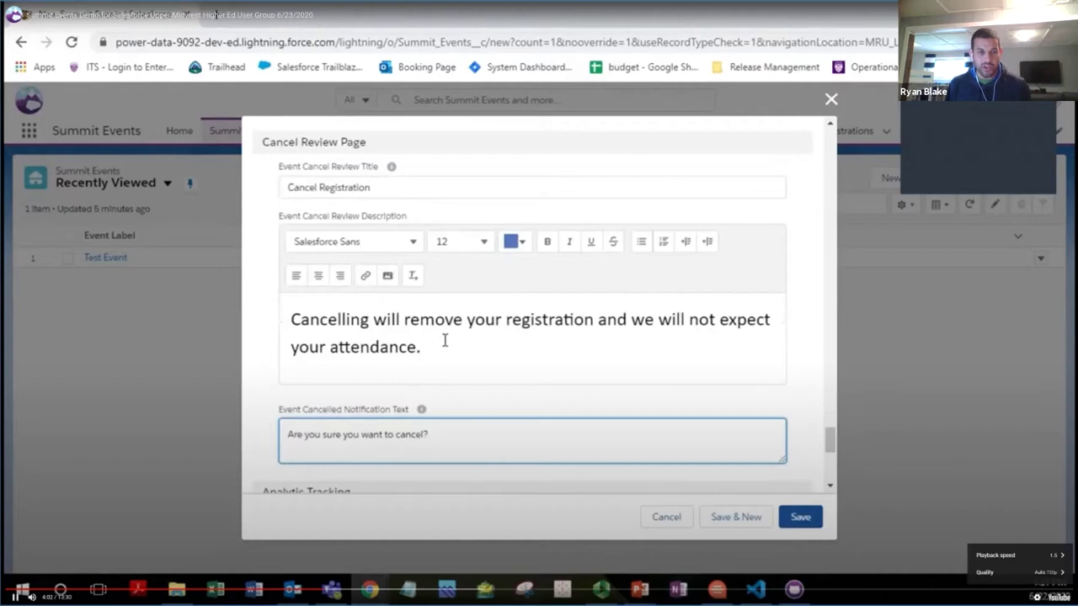
scroll(514, 396, "down", 5)
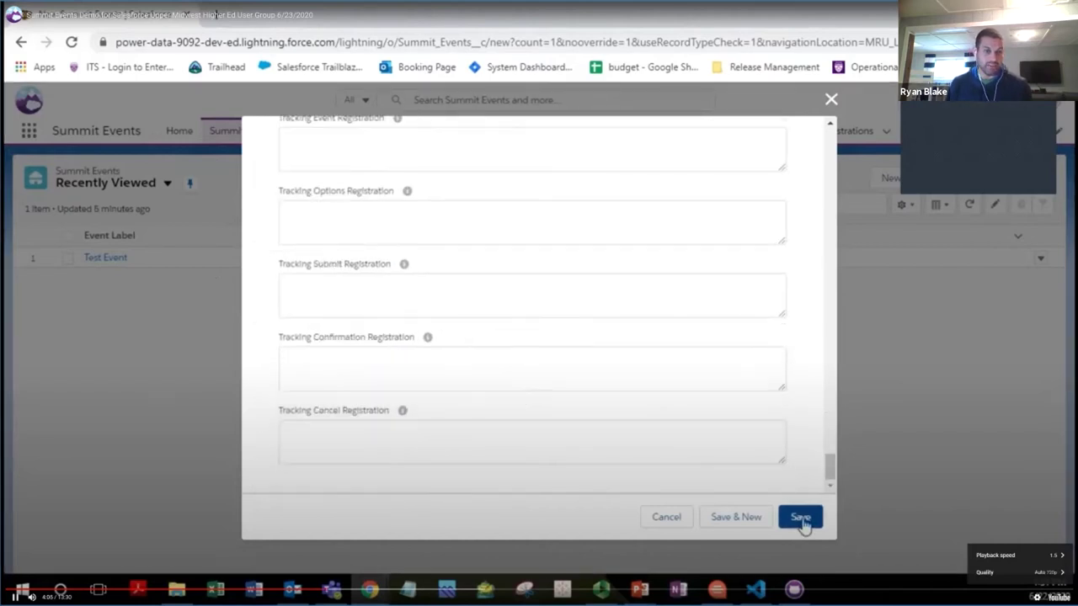
left_click(800, 519)
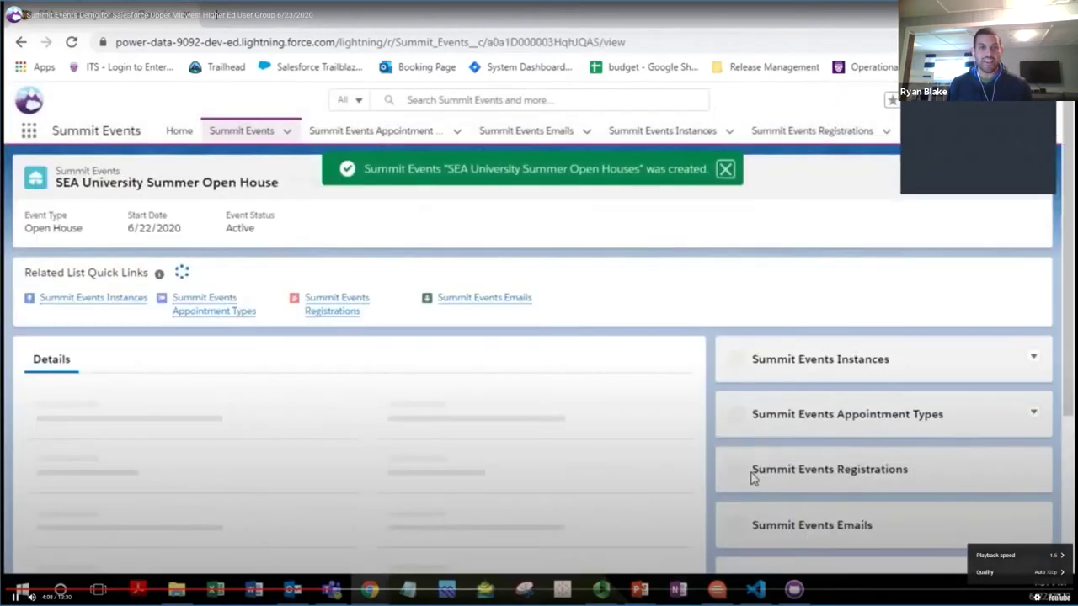
Step: Start a new appointment type for the SEA University Summer Open Houses event, titled "Opening Welcome and Intro"
left_click(1034, 416)
left_click(1034, 434)
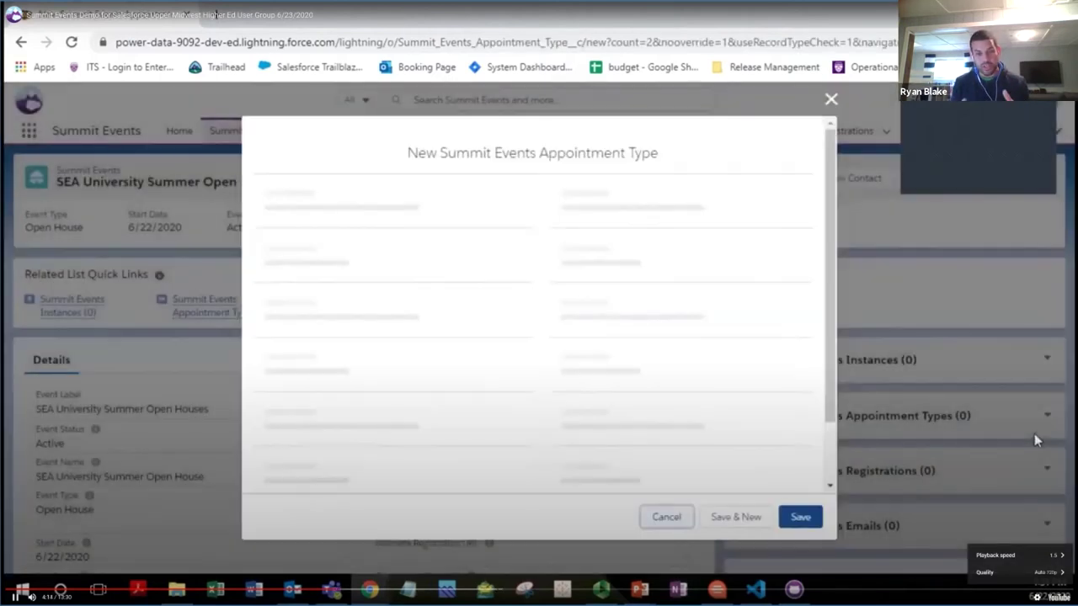
left_click(387, 348)
type("Opening Welcome and Intro")
Step: Set the appointment's auto add time to 9:00 AM and chosen state to "Added and Required", with auto confirmation enabled
scroll(407, 334, "down", 3)
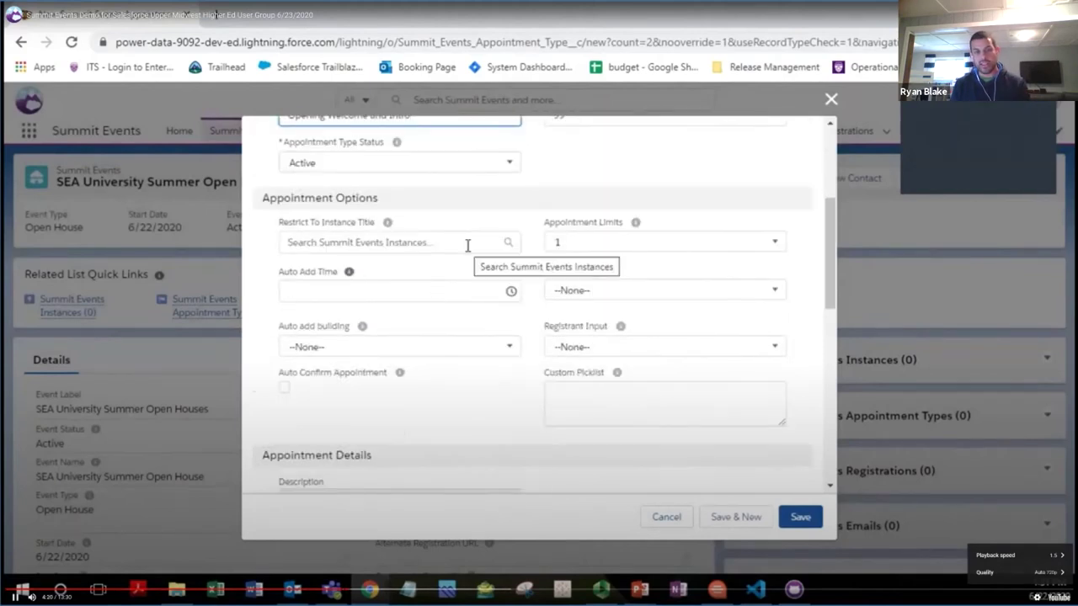
left_click(457, 294)
left_click_drag(513, 318, 516, 373)
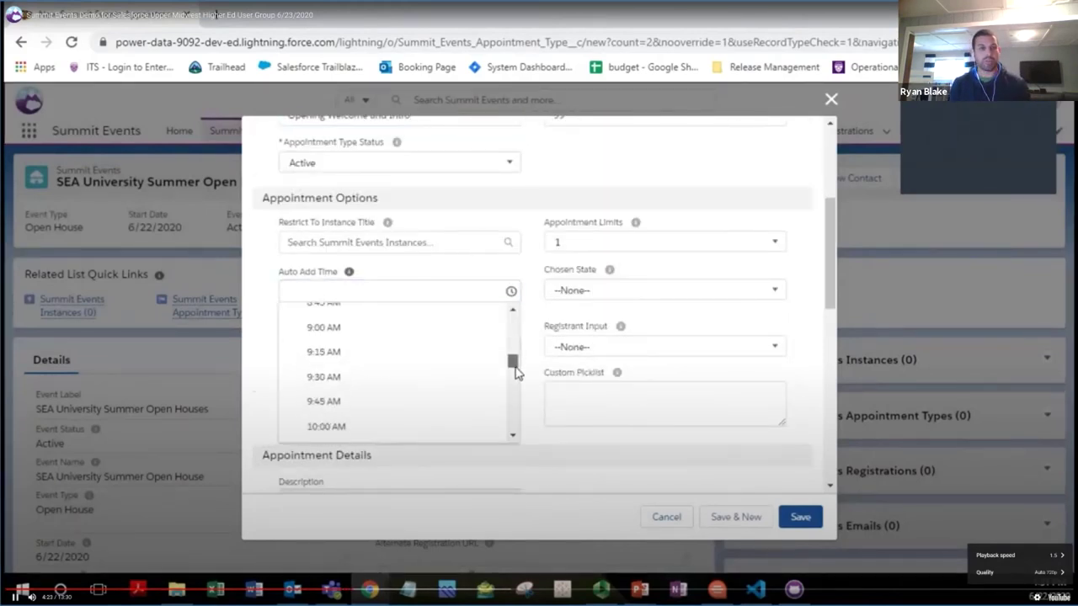
left_click(410, 329)
left_click(554, 295)
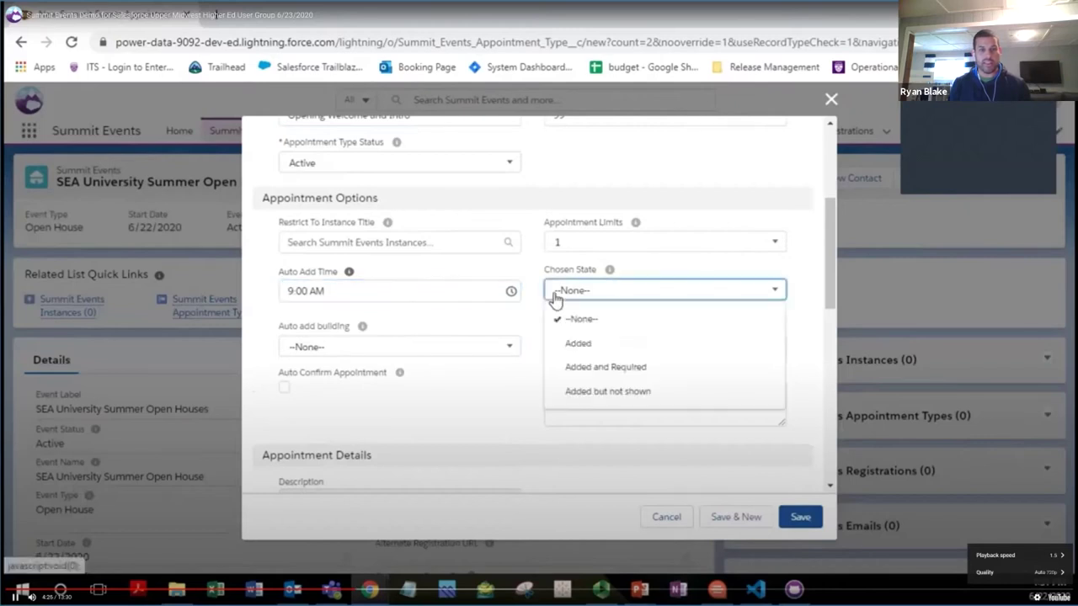
left_click(618, 367)
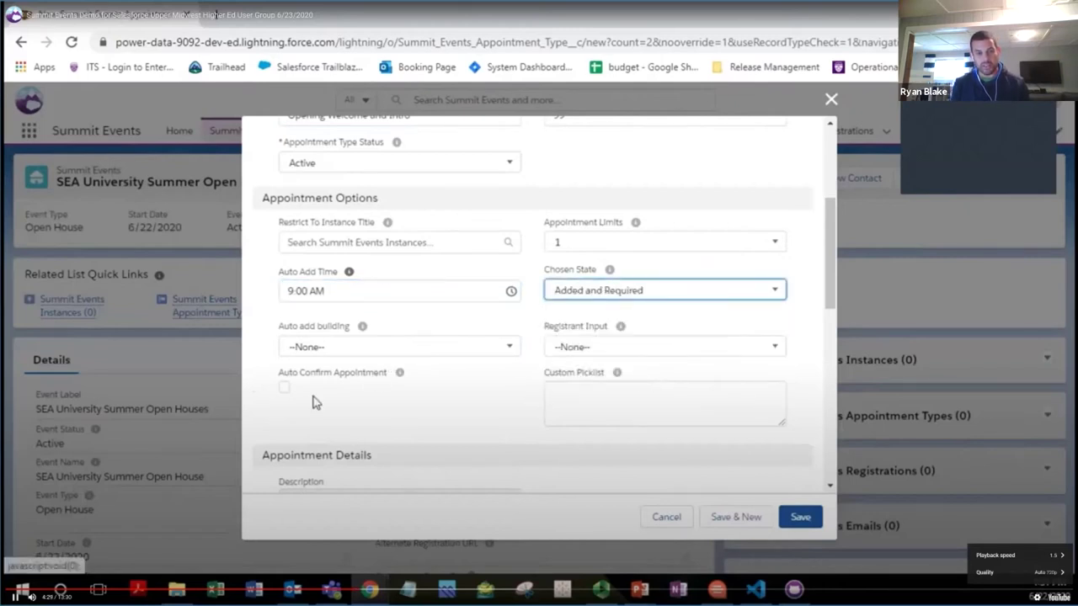
left_click(284, 388)
Step: Mark the welcome session as a required appointment and save it, opening another new appointment type
scroll(529, 360, "down", 3)
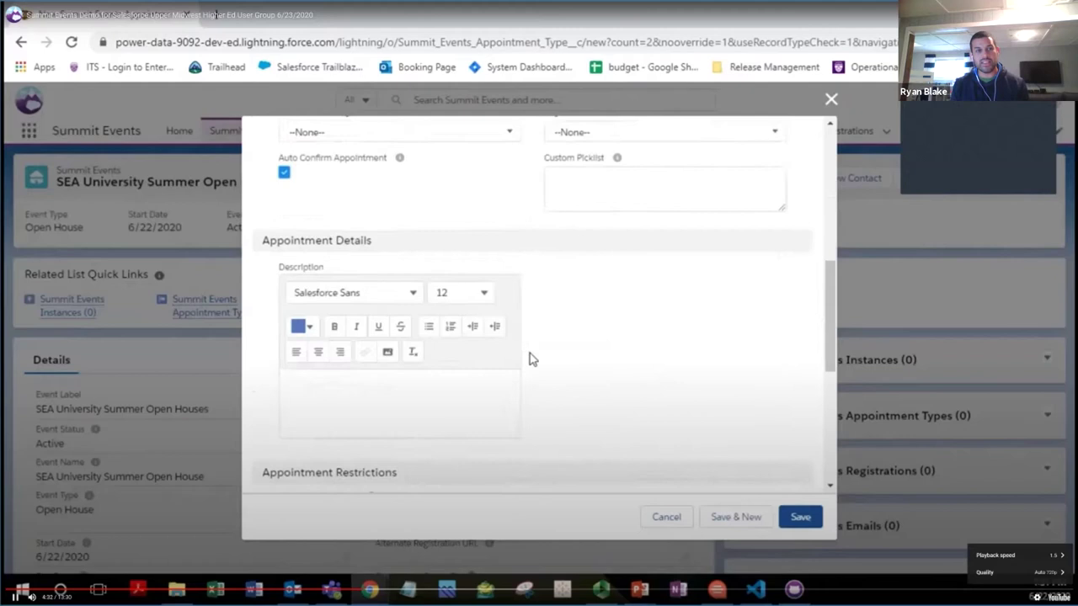
scroll(529, 360, "down", 5)
left_click(549, 386)
left_click(734, 516)
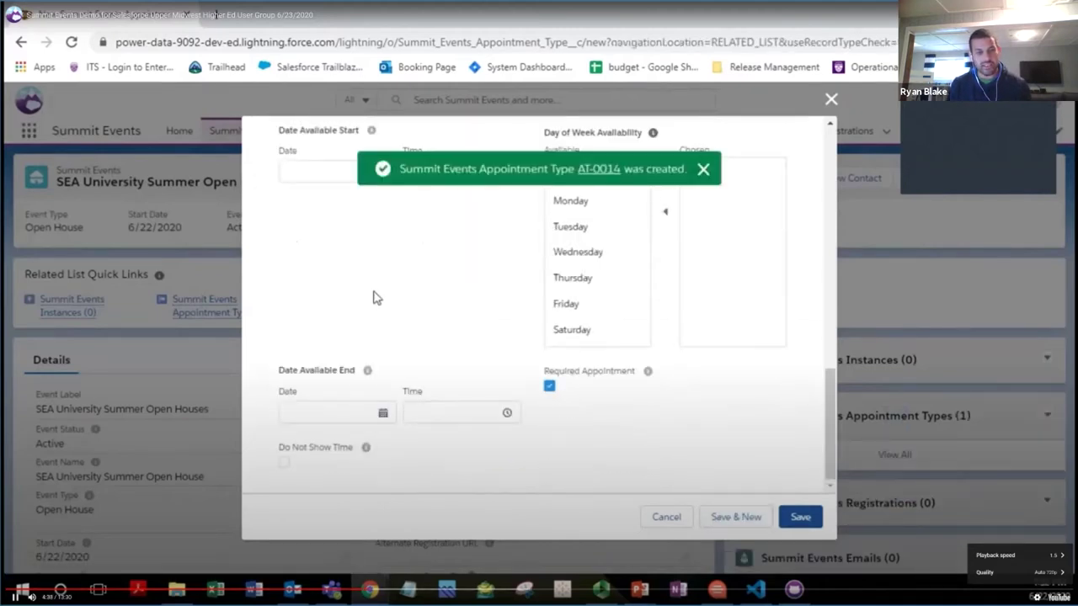
Step: Title the new appointment type "CumulusCI Intro" and set its auto add time to 10:00 AM with auto confirmation enabled
left_click(373, 352)
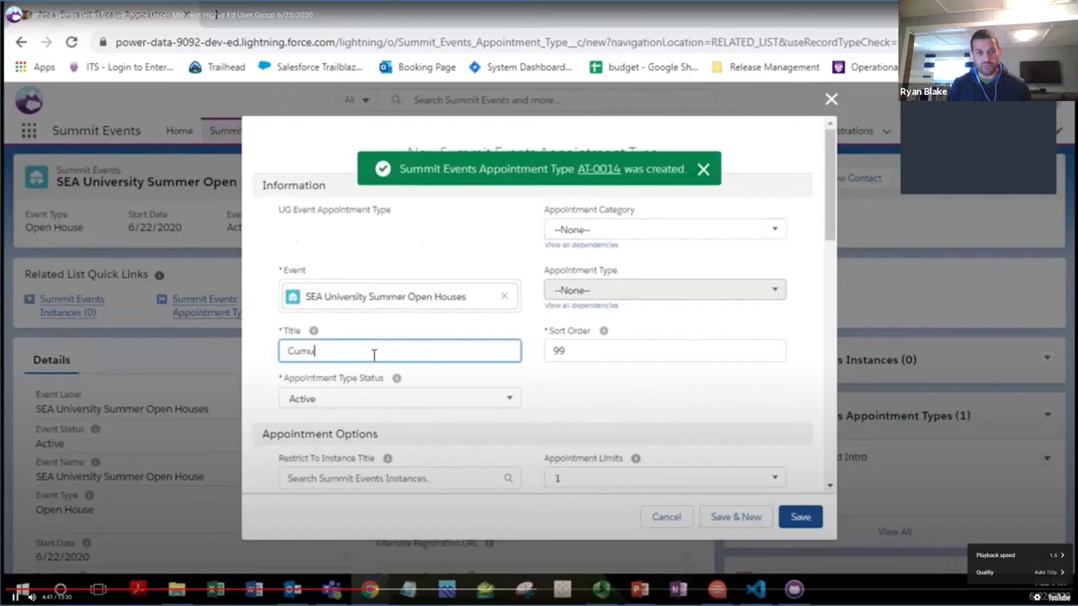
type("CumulusCI Intro")
scroll(374, 358, "down", 3)
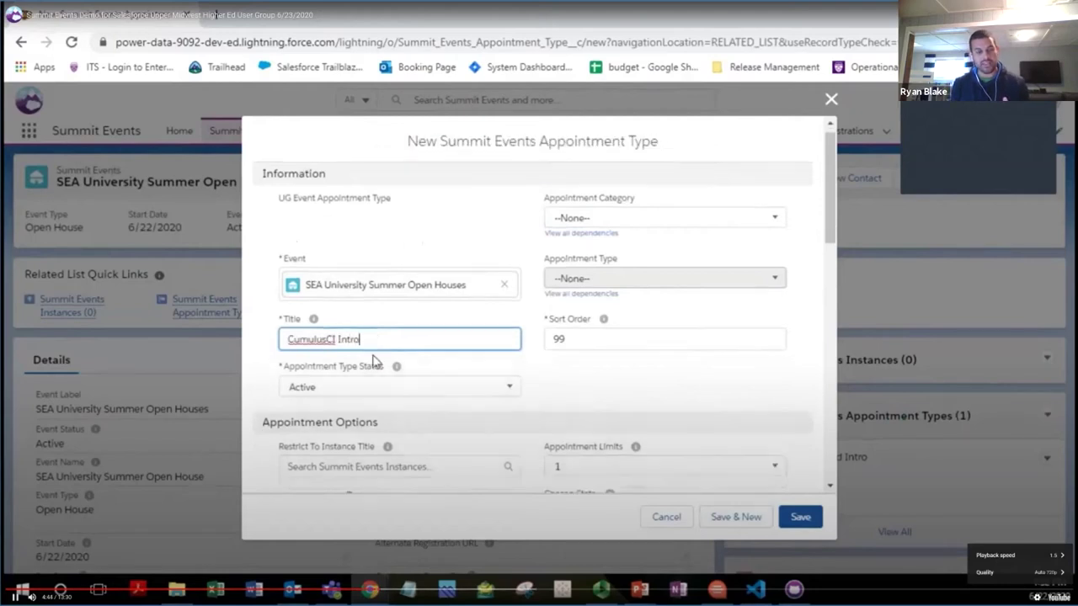
left_click(394, 371)
left_click_drag(510, 402, 514, 441)
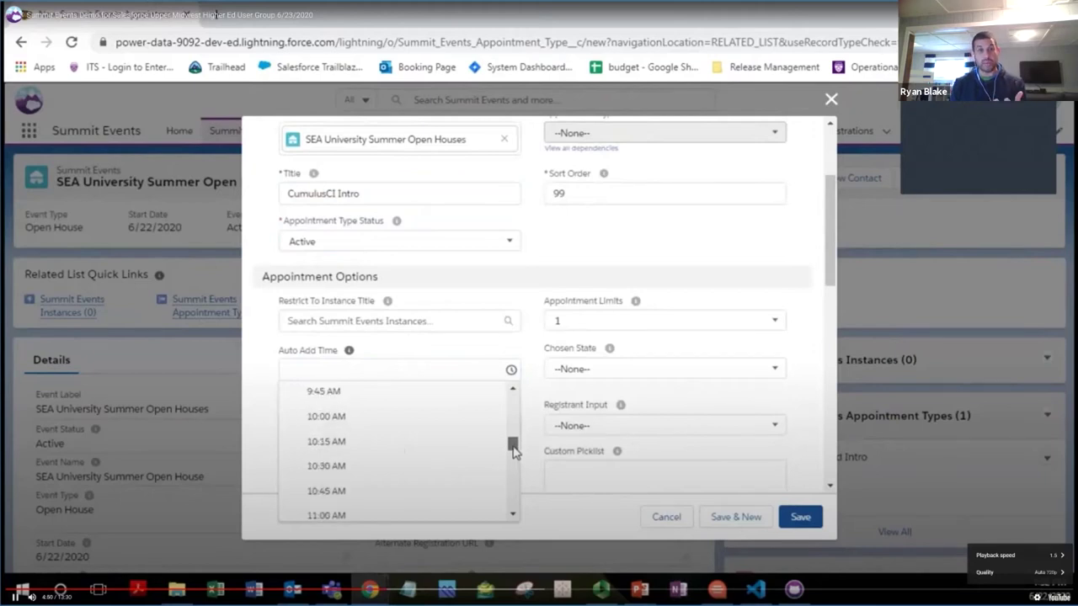
left_click(429, 416)
scroll(513, 393, "down", 2)
left_click(341, 394)
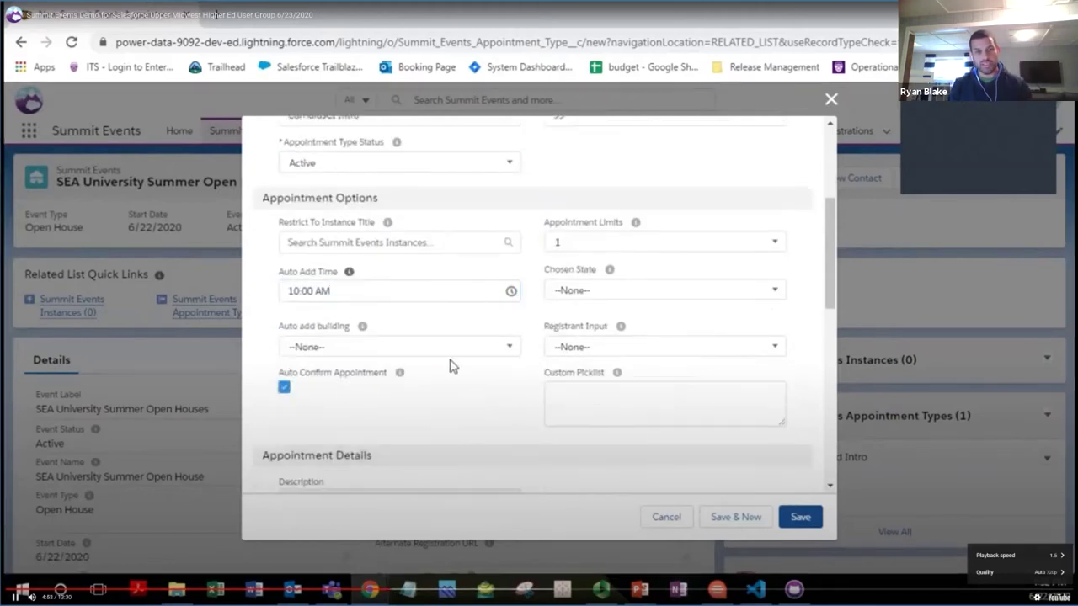
Step: Set the registrant input and give it the custom picklist options "Experienced", "Novice" and "I have no idea what this is!"
left_click(627, 295)
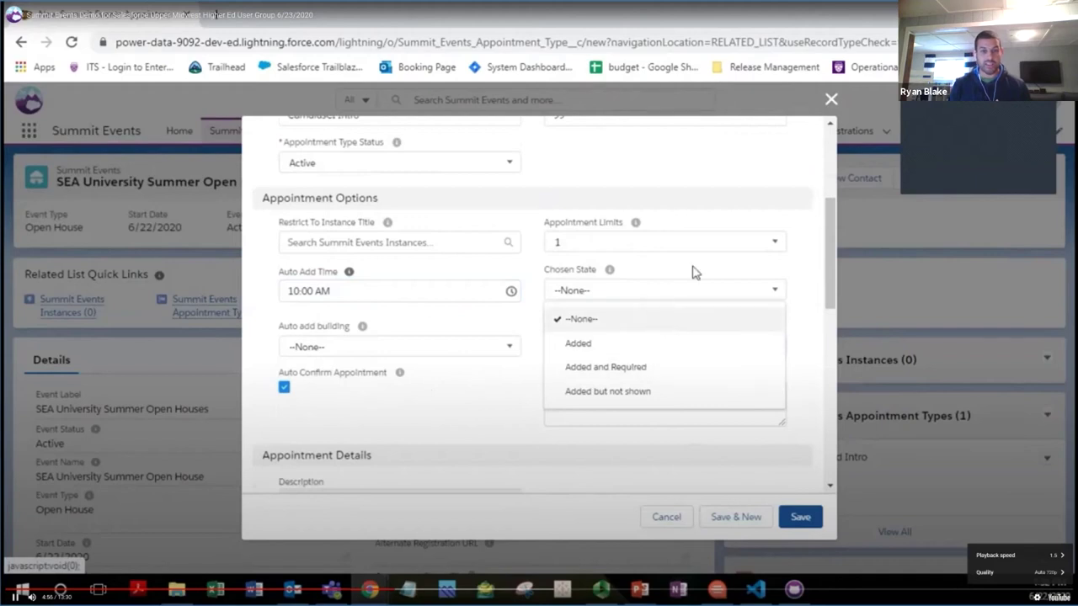
left_click(696, 271)
left_click(645, 352)
left_click(661, 429)
left_click(649, 410)
type("Experienced")
key("Return")
type("Novice")
key("Return")
type("I have no idea what this is!")
Step: Write the appointment description "Select you'r level of experience with CumulusCI Choose this or the Salesforce.org Open Source Session, not both."
scroll(421, 445, "down", 3)
left_click(397, 445)
scroll(399, 454, "down", 3)
type("Select you'r level of experience with Cumulus CI Choose this or the Salesforce.org Open Source Session, not both.")
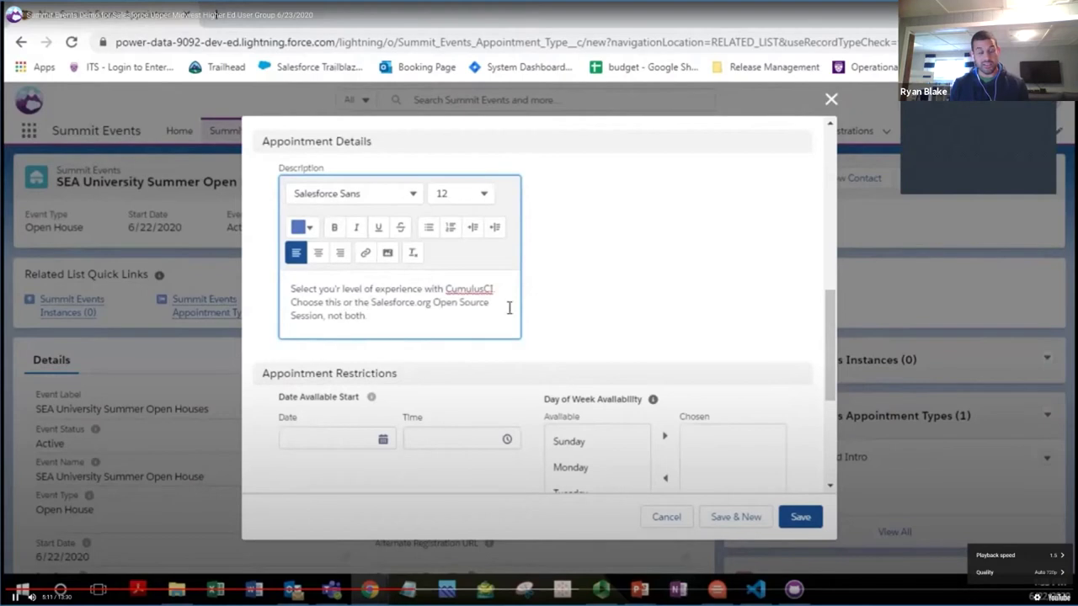
Step: Save the CumulusCI Intro appointment type without availability restrictions and start another new one
scroll(513, 303, "down", 3)
scroll(409, 344, "down", 1)
scroll(477, 365, "up", 2)
scroll(477, 366, "down", 2)
left_click(726, 517)
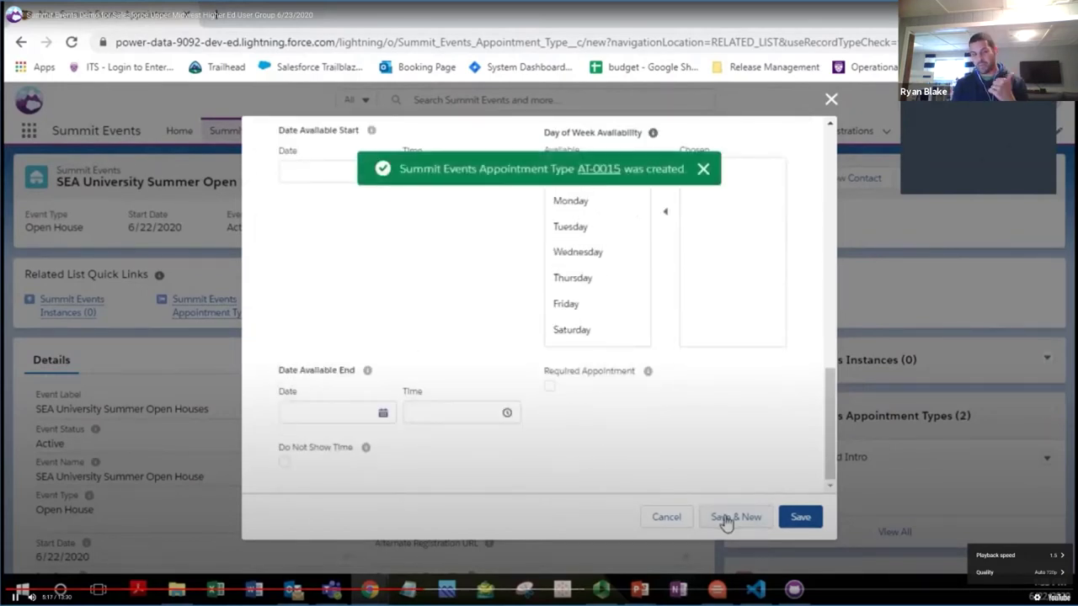
Step: Title the new appointment type "Salesforce.org Open Source Community" and set its auto add time to 10:00 AM with auto confirmation enabled
left_click(432, 351)
type("Salesforce.org Open Source Community")
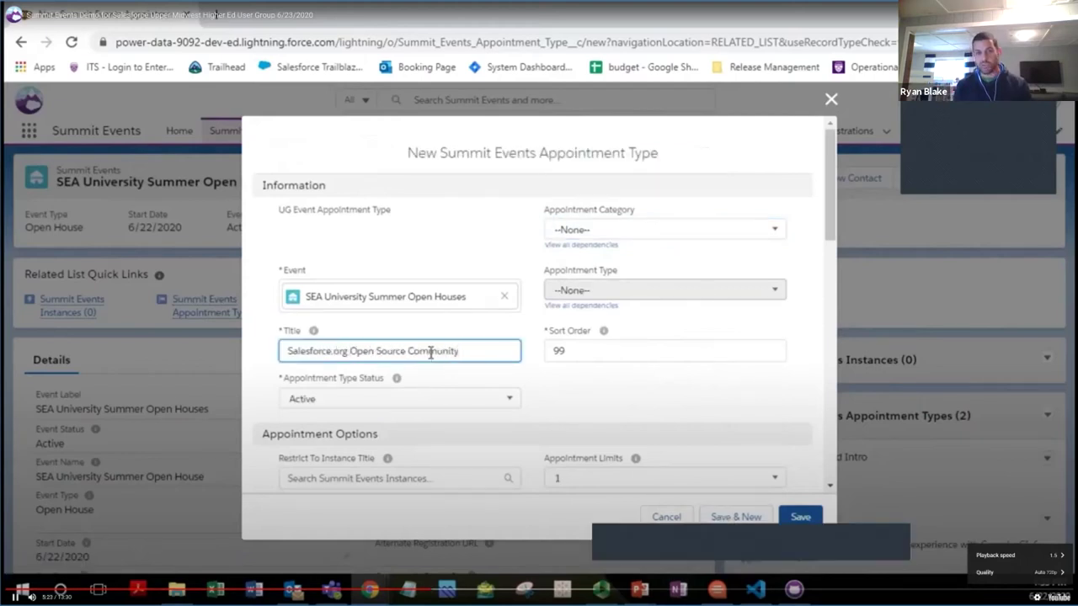
scroll(454, 321, "down", 3)
left_click(460, 297)
left_click_drag(512, 339, 514, 376)
left_click(439, 362)
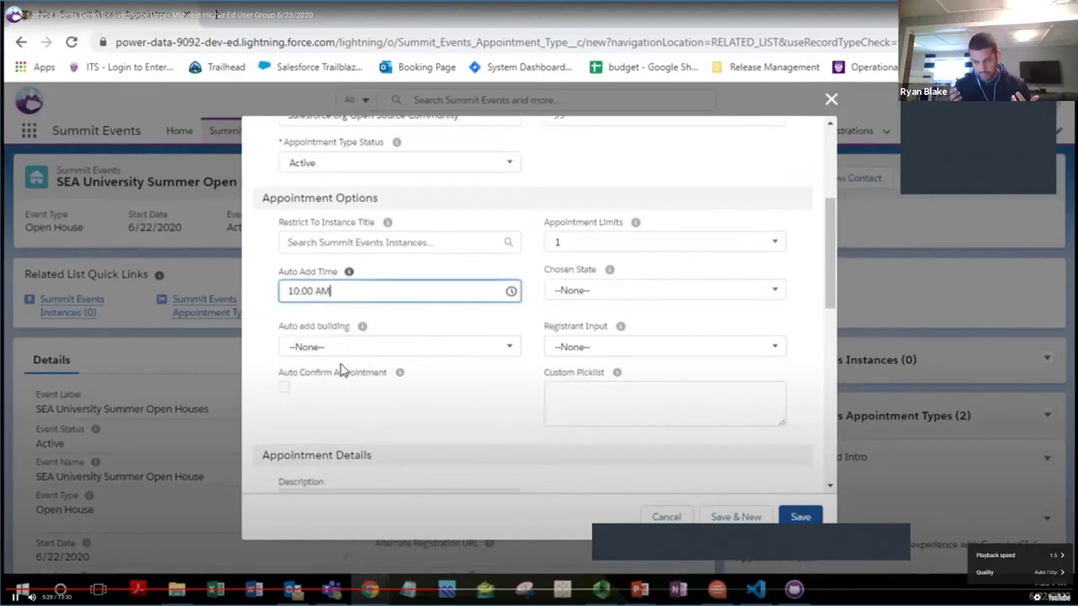
left_click(283, 390)
Step: Write the description "Select this session or CumulusCI, not Both", save the appointment type without registrant input and start another new one
left_click(640, 351)
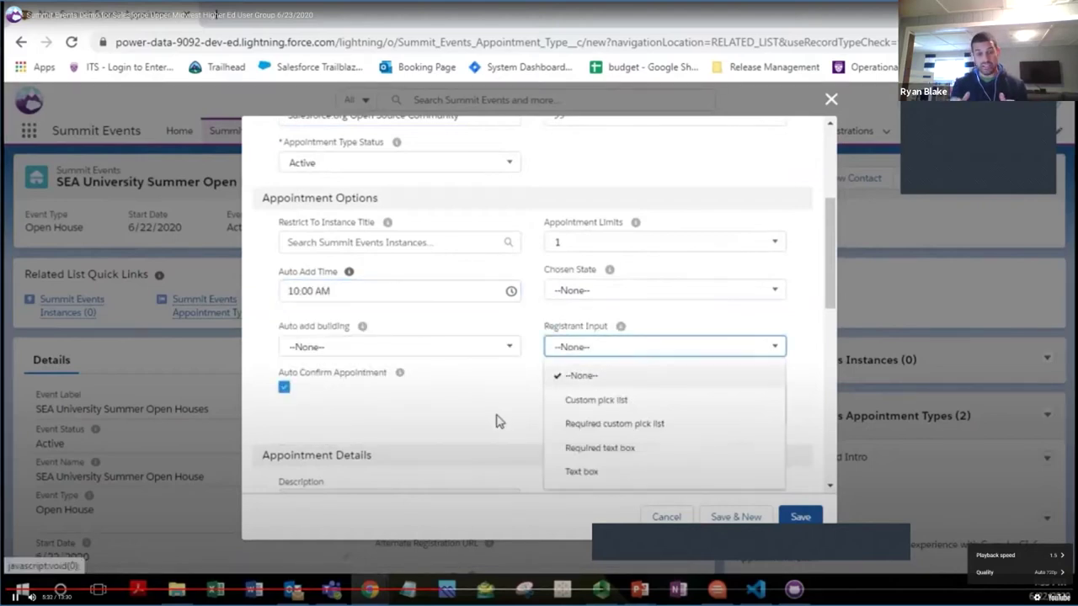
scroll(518, 379, "down", 1)
scroll(518, 378, "down", 2)
left_click(467, 402)
type("Select this session or CumulusCI, not Both")
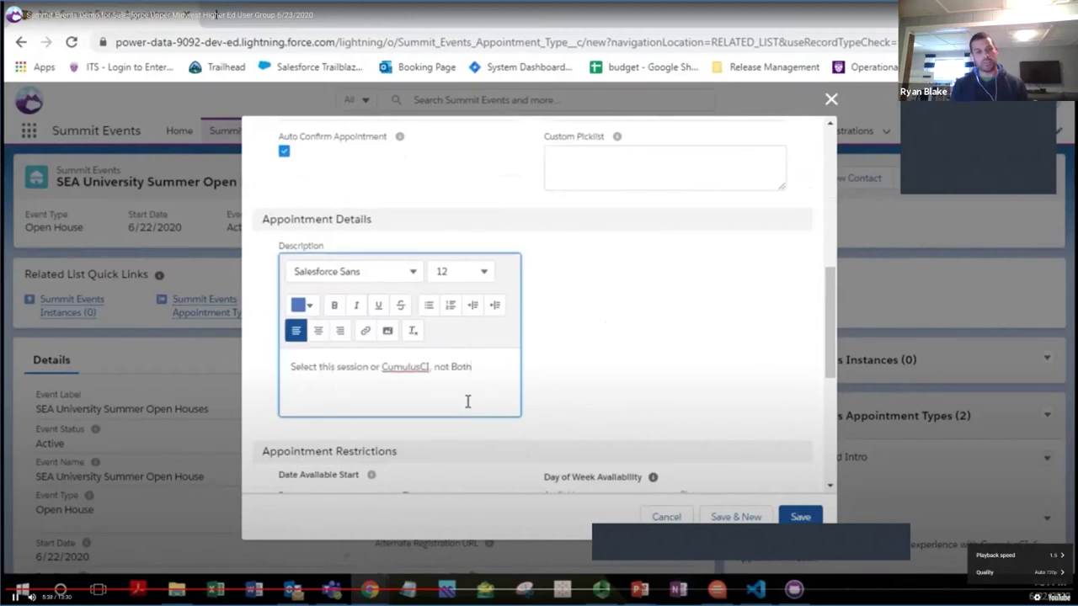
scroll(486, 390, "down", 4)
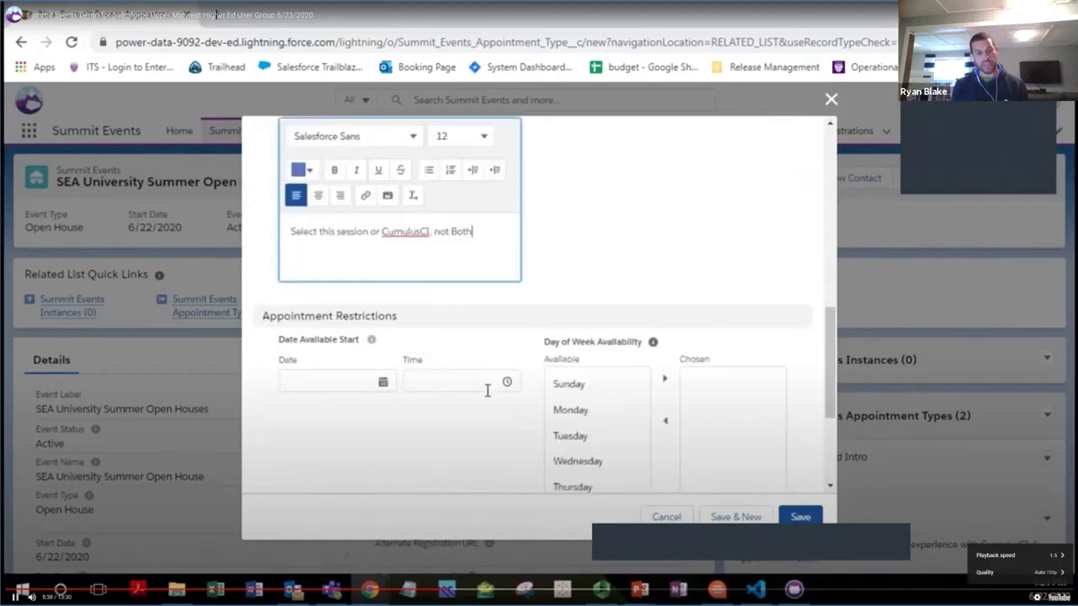
scroll(421, 428, "up", 5)
scroll(423, 419, "up", 3)
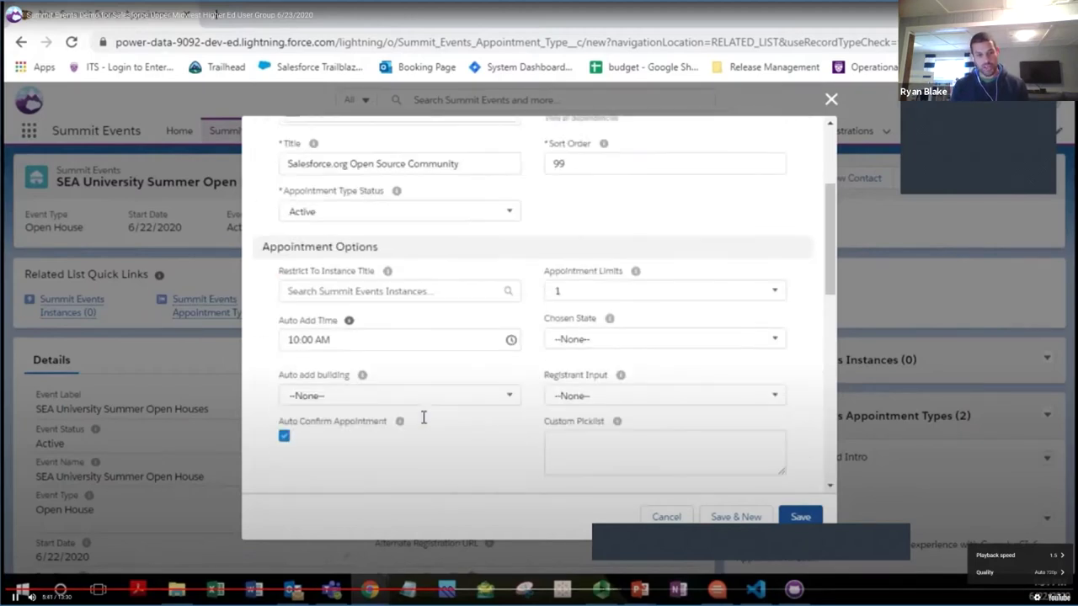
left_click(741, 516)
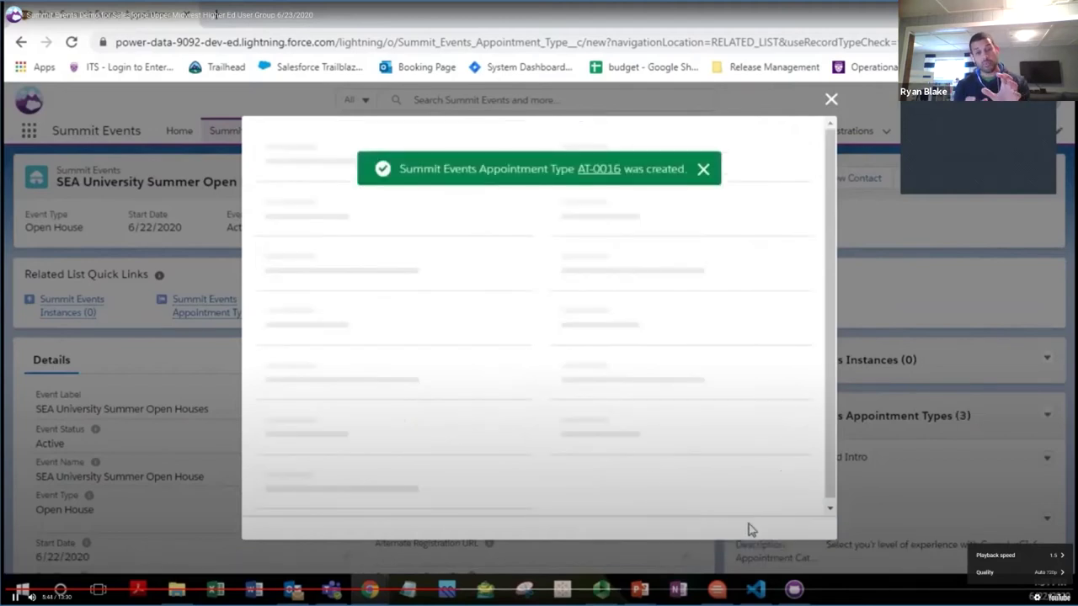
Step: Title the appointment type "Lunch Break" and set it to 12:00 PM auto add time, auto confirmation and the chosen state Added and Required
left_click(407, 352)
type("Lunch Bra")
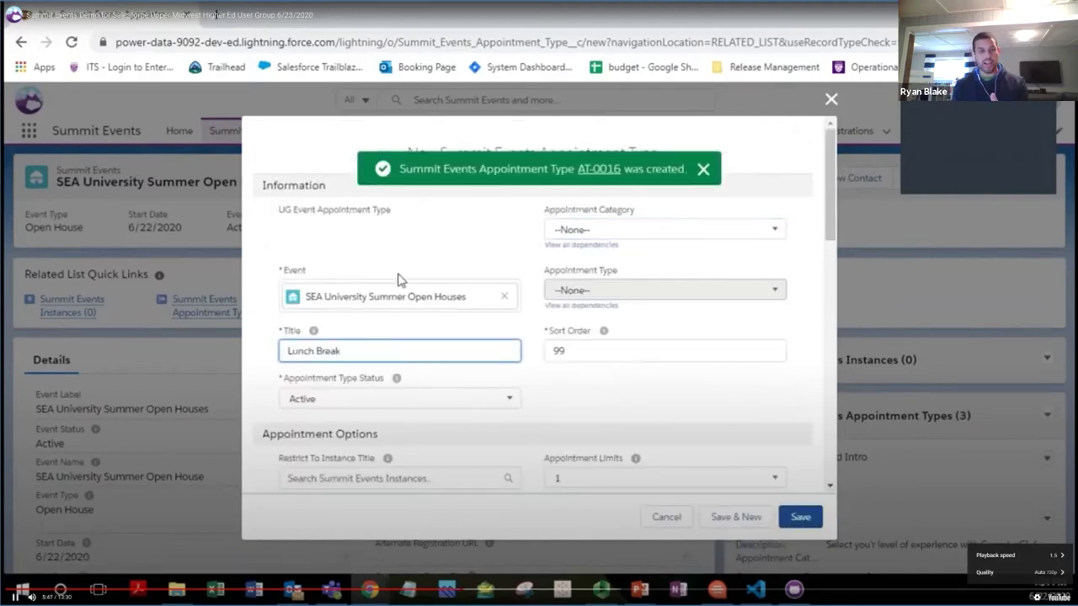
type("ak")
scroll(403, 295, "down", 3)
left_click(396, 291)
left_click_drag(511, 319, 513, 375)
left_click(423, 402)
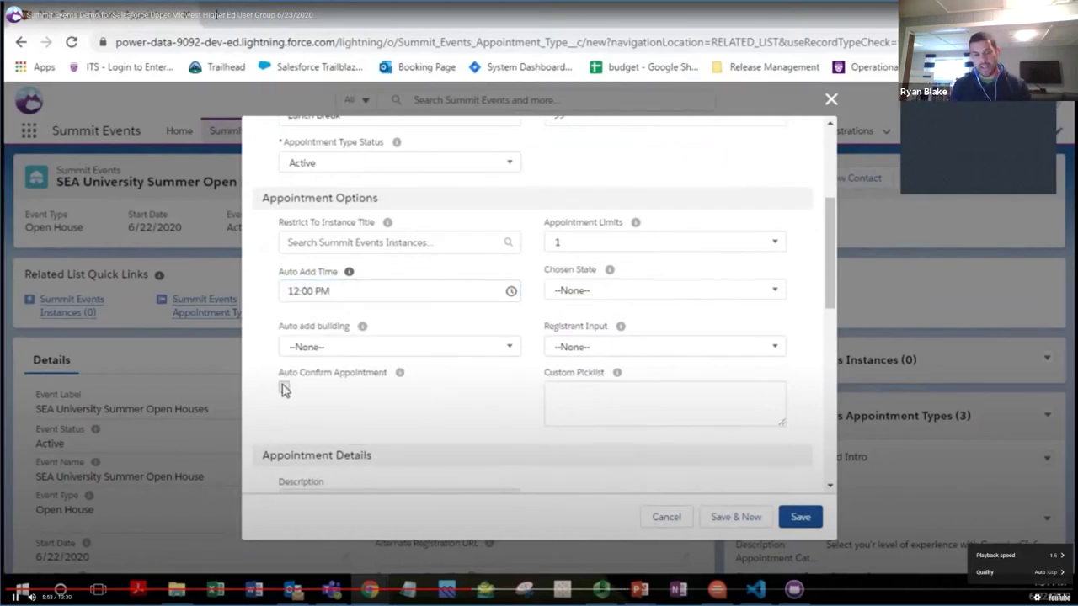
left_click(620, 292)
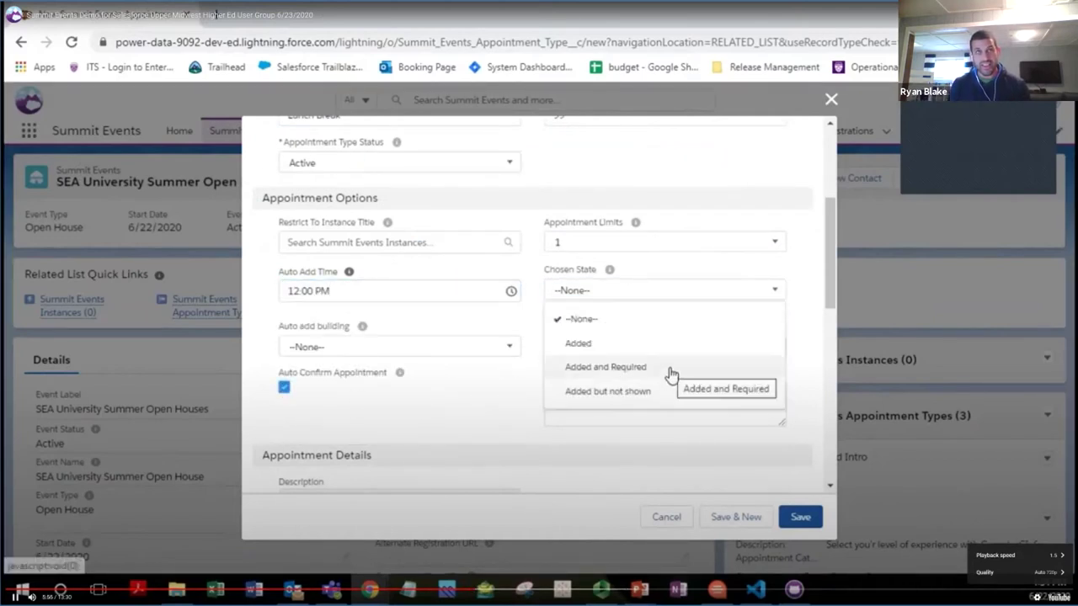
left_click(671, 371)
Step: Write the lunch description "Use your $20 to get lunch on us!", save the appointment type and start another new one
scroll(536, 384, "down", 5)
left_click(454, 291)
type("Use your $20 to get lunch on us!")
scroll(455, 322, "down", 3)
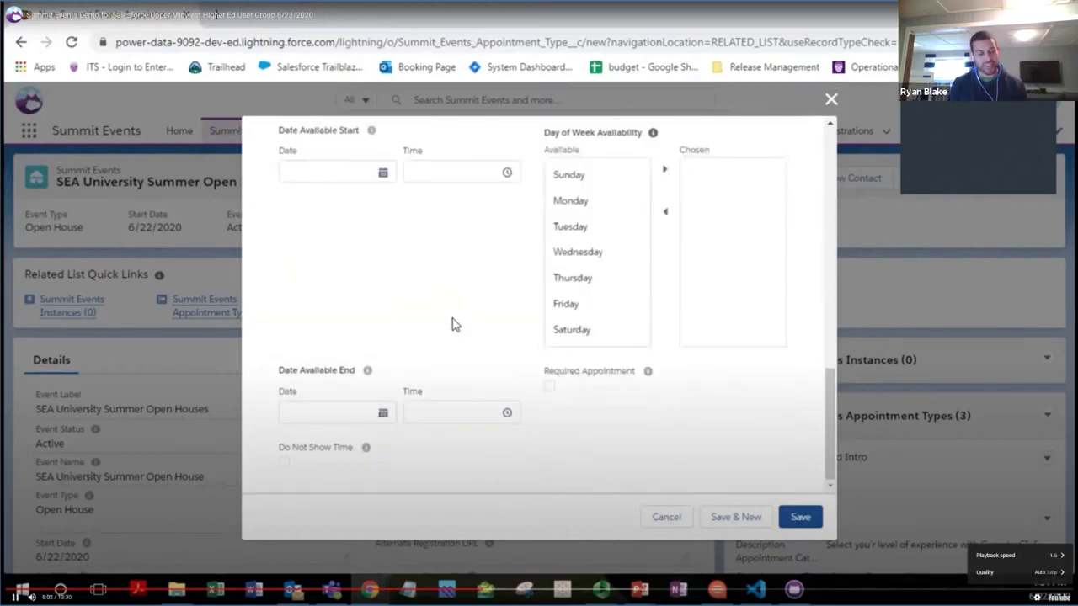
left_click(716, 520)
Step: Title the appointment type "Summit Events Demo" and set it to 11:00 AM auto add time, auto confirmation and the chosen state Added and Required
left_click(441, 354)
type("Summit Events Demo")
scroll(505, 362, "down", 2)
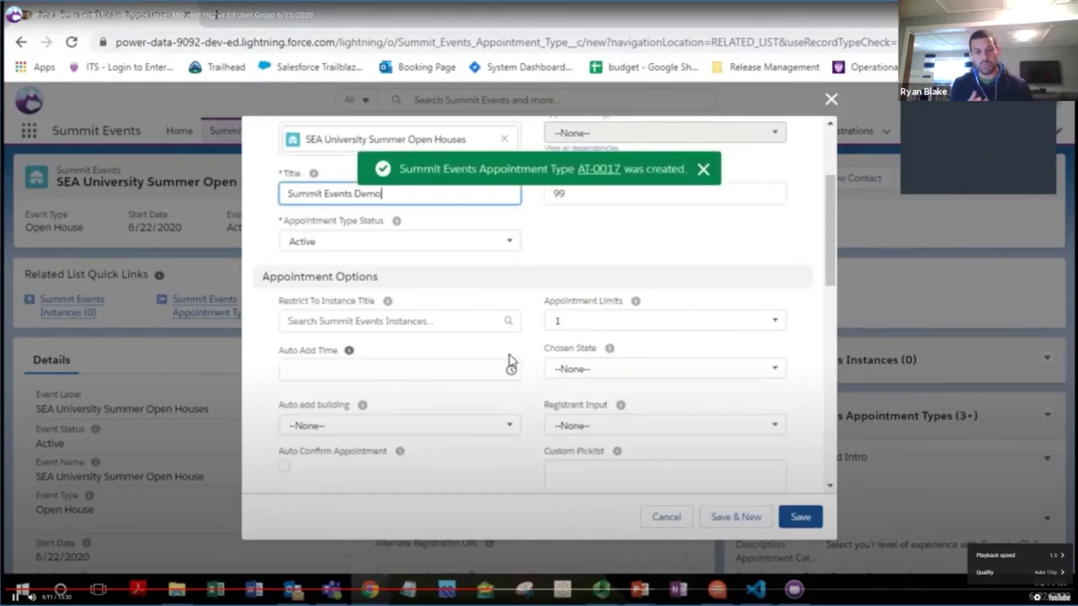
left_click(399, 371)
scroll(446, 450, "down", 10)
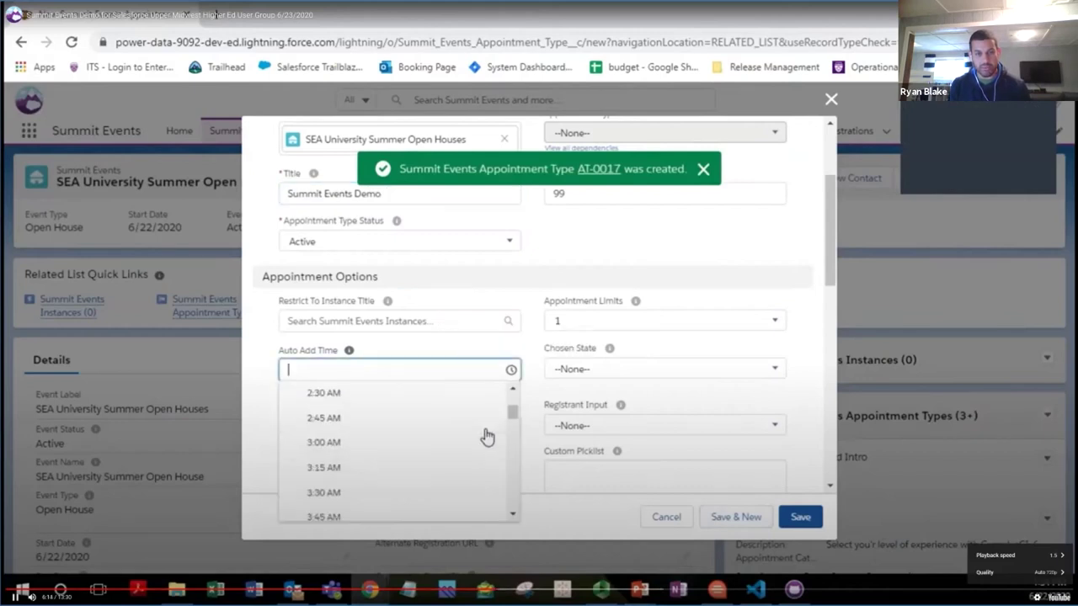
left_click(434, 468)
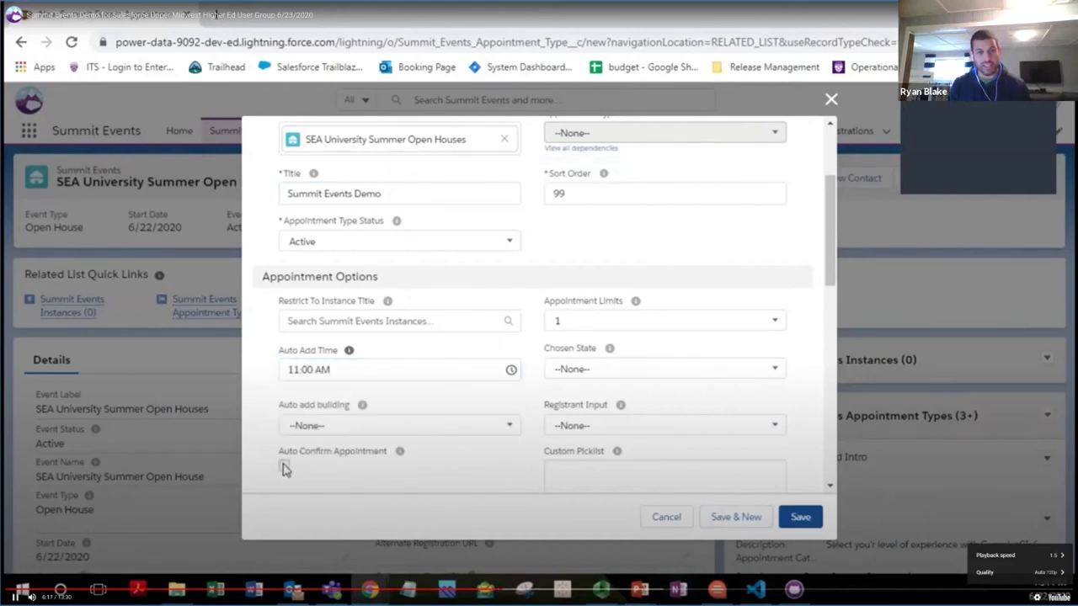
left_click(645, 374)
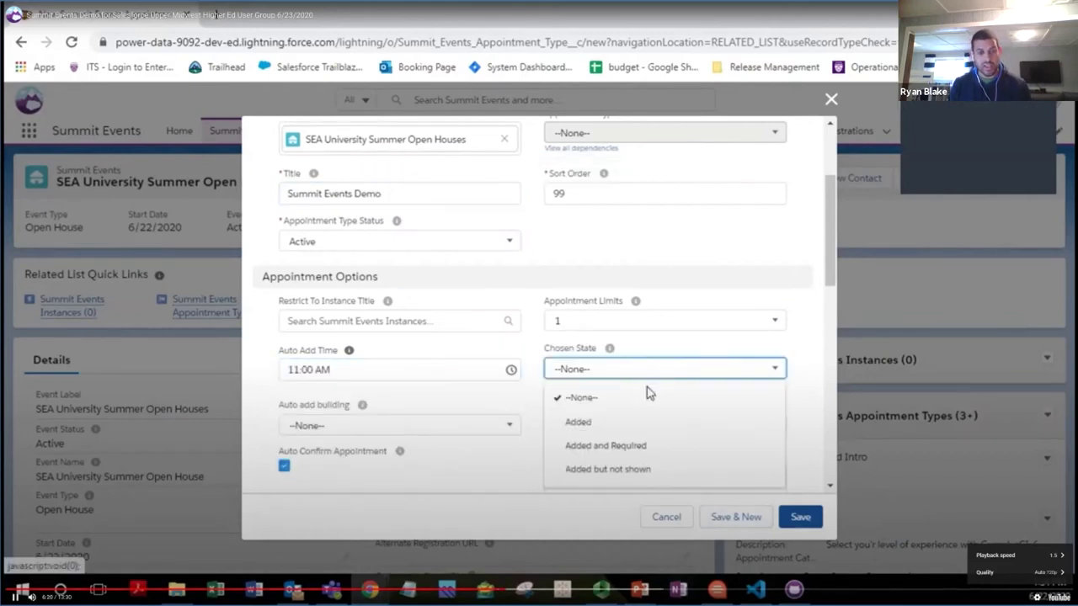
left_click(682, 452)
Step: Write the demo appointment's description "Summit Events App in action!"
scroll(532, 400, "down", 3)
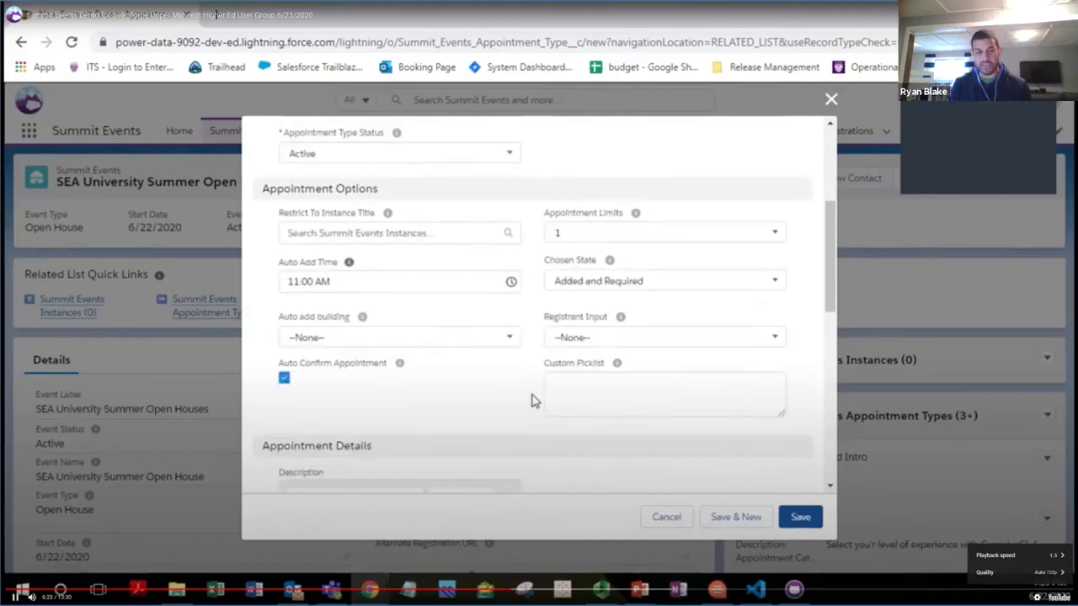
scroll(532, 398, "down", 2)
left_click(425, 317)
type("Summit Events")
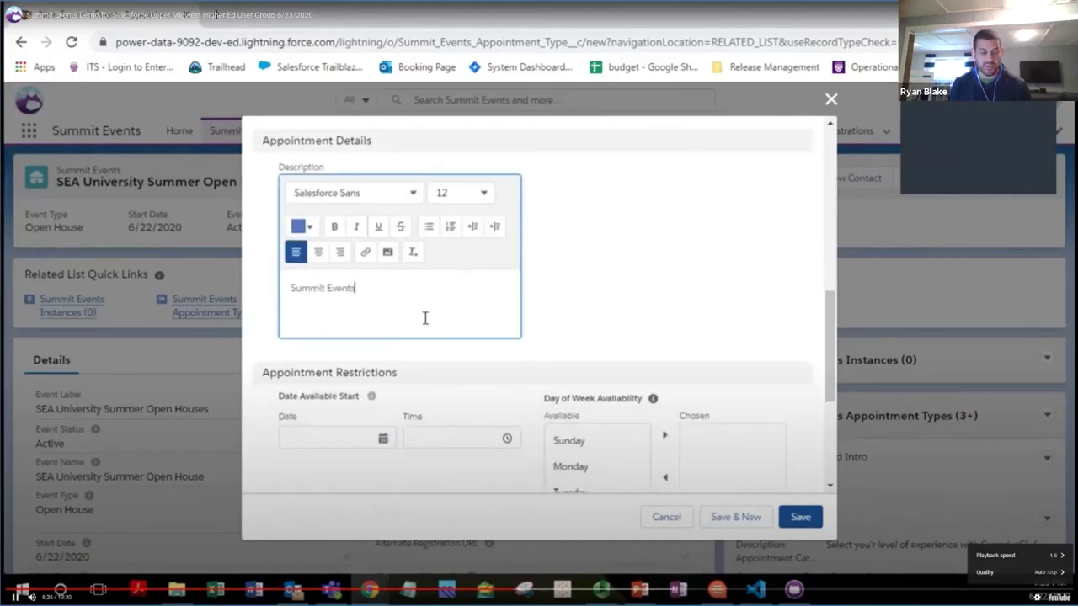
Step: Mark the Summit Events Demo as a required appointment, save it and start another new appointment type
scroll(455, 315, "down", 3)
left_click(549, 415)
left_click(722, 516)
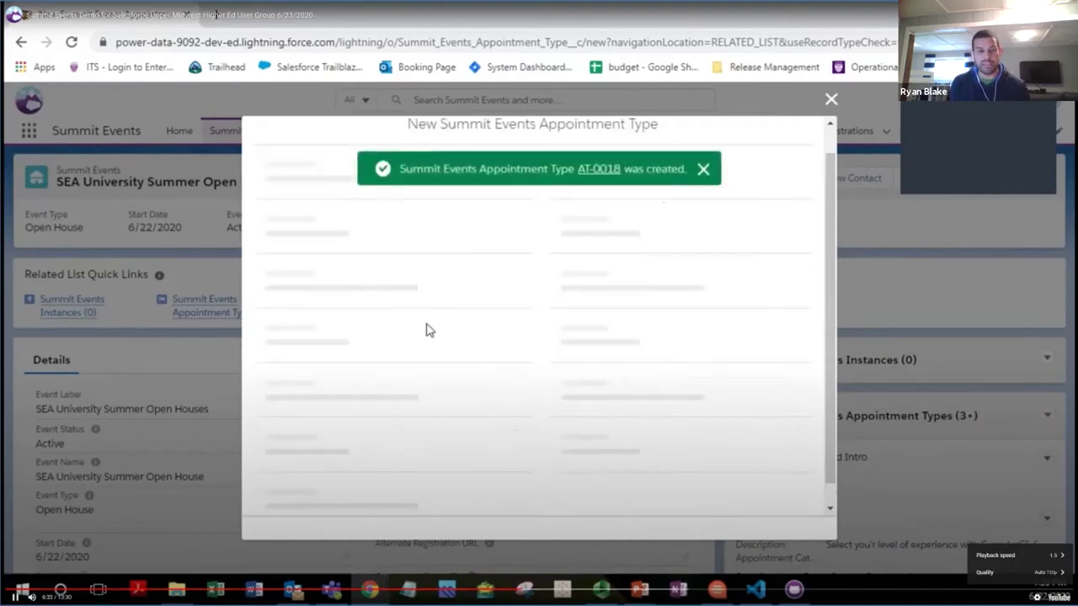
Step: Title the new appointment type "Meet the Team!" and set its auto add time to 1:00 PM with auto confirmation enabled
left_click(392, 314)
type("Meet the Team!")
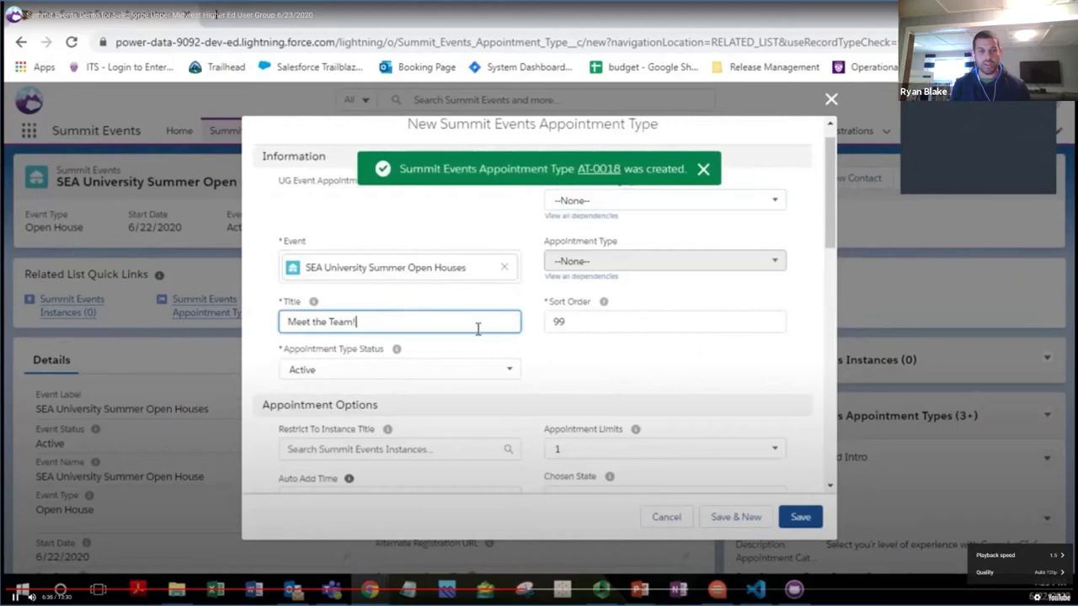
scroll(477, 328, "down", 2)
left_click(452, 341)
scroll(435, 404, "down", 10)
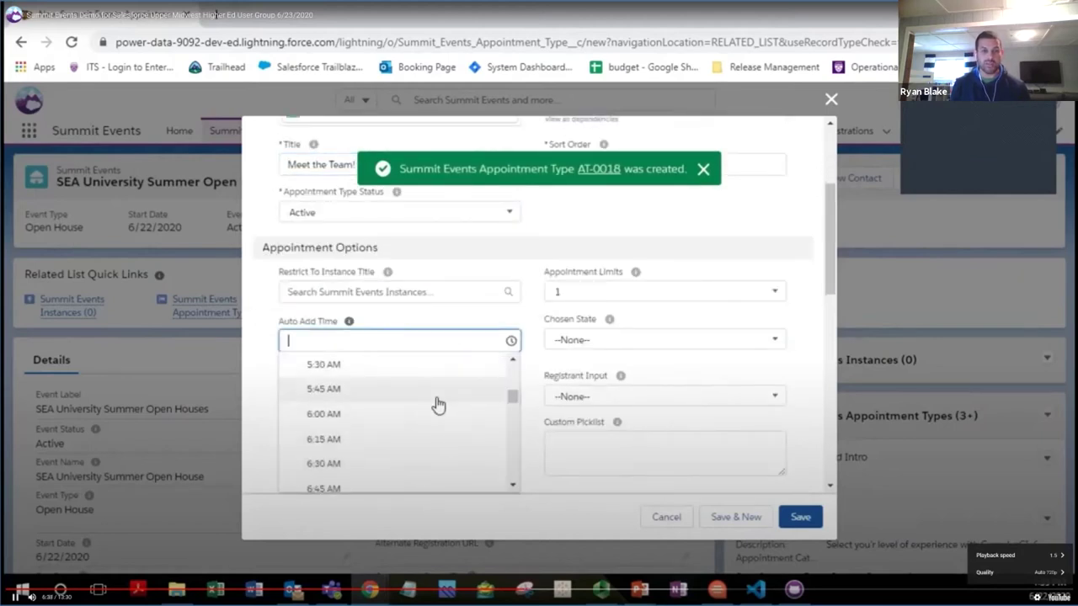
scroll(421, 404, "down", 8)
left_click(389, 404)
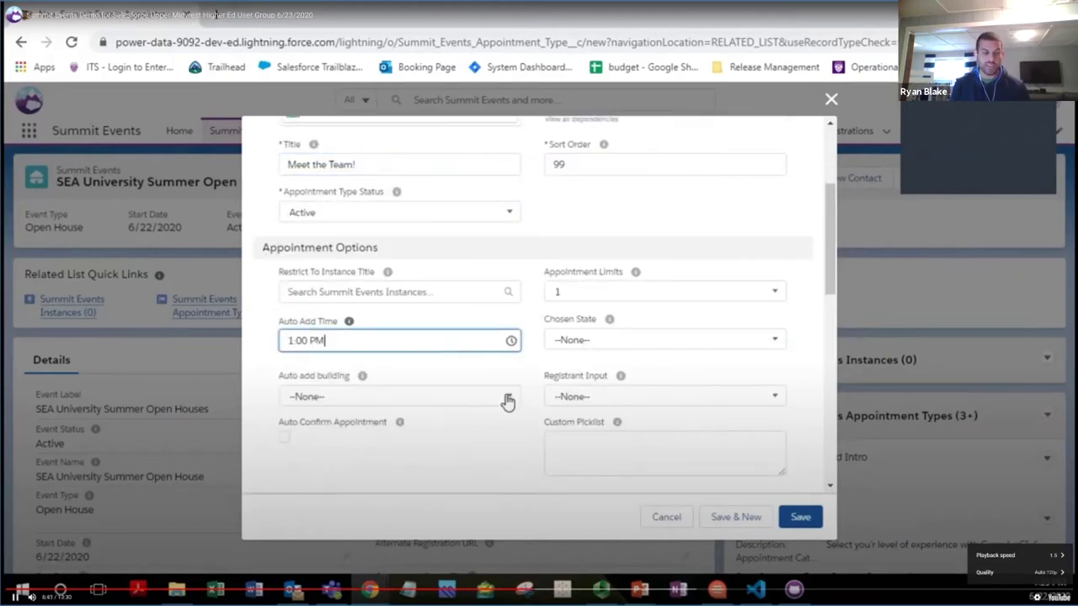
left_click(284, 437)
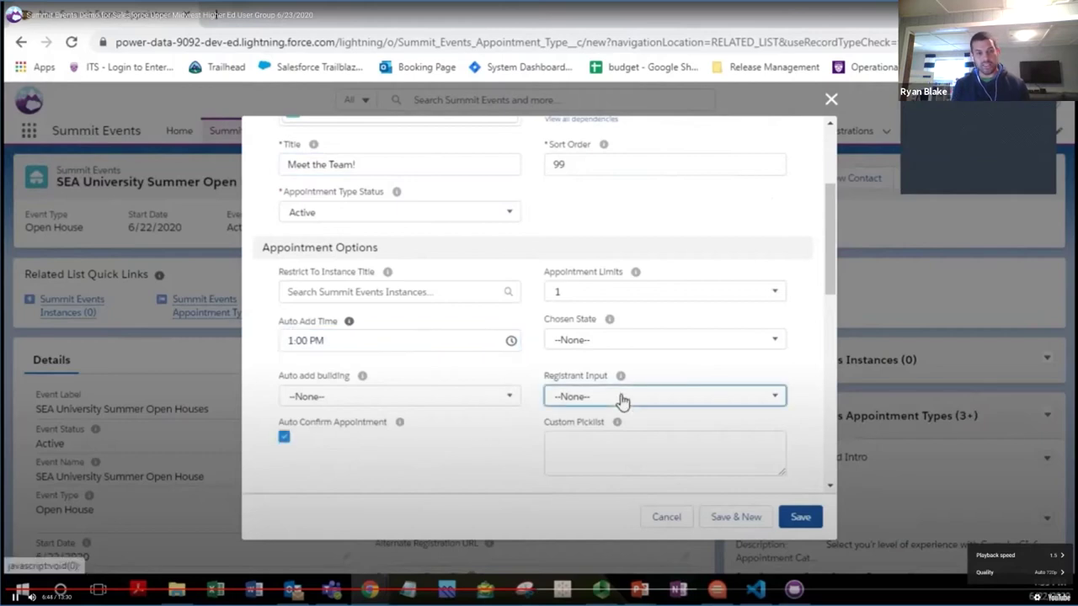
Step: Require a custom picklist with "Meet the Developers", "Meet the Admins", "Meet the Project Managers" and "Meet the Salesforce.Org Open Source Team"
left_click(621, 397)
left_click(665, 429)
left_click(654, 464)
type("Meet the De")
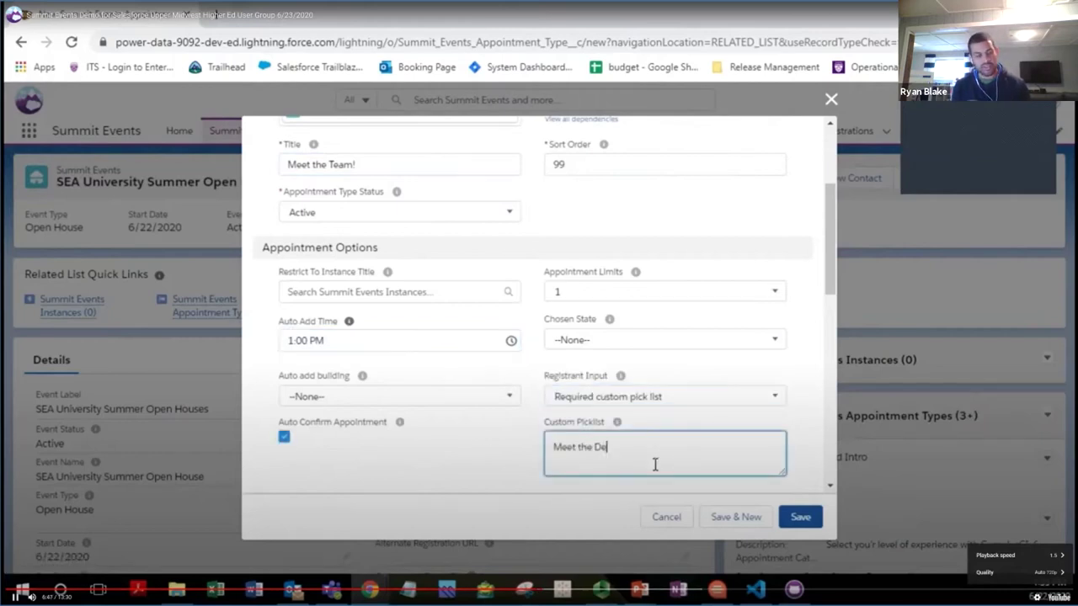
type("velopers")
key("Return")
type("Meet the Admins")
key("Return")
type("Meet the Project Managers")
key("Return")
type("Meet the Salesforce")
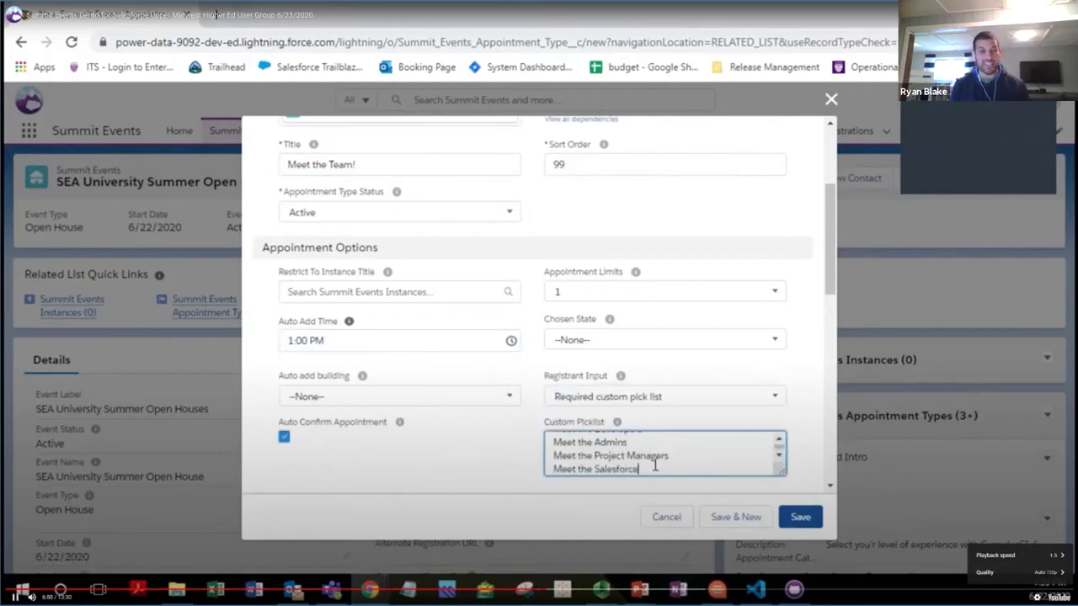
type(" Org Open Source Team")
Step: Write the appointment description "Meet the team working on the Summit Events App!"
scroll(576, 401, "down", 3)
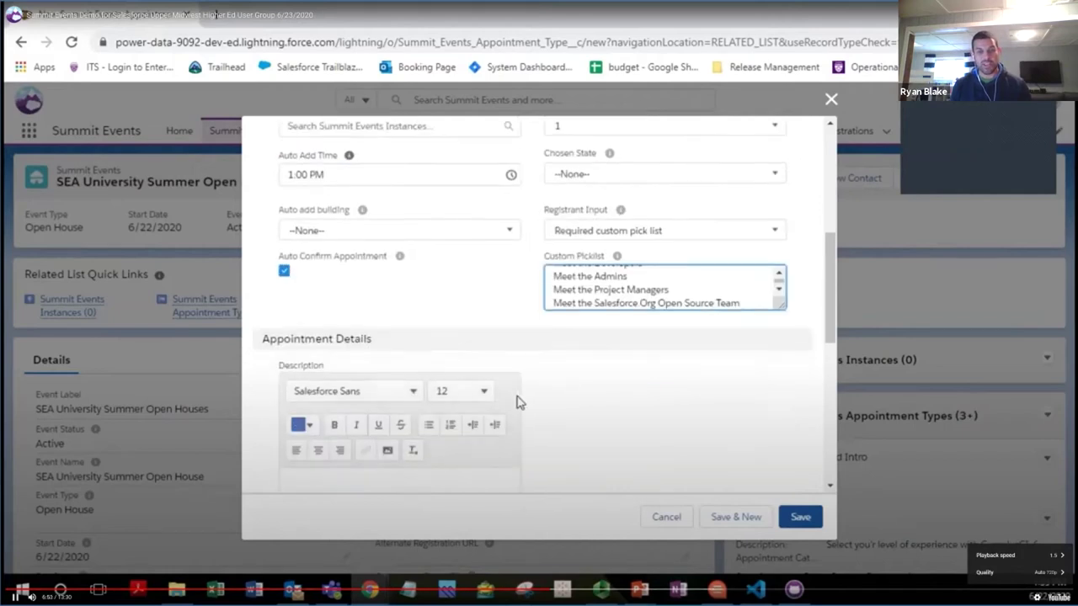
left_click(444, 445)
type("Meet the team working on the Salesforce")
key("BackSpace")
key("BackSpace")
key("BackSpace")
key("BackSpace")
key("BackSpace")
key("BackSpace")
key("BackSpace")
key("BackSpace")
key("BackSpace")
type("ummit Events App!")
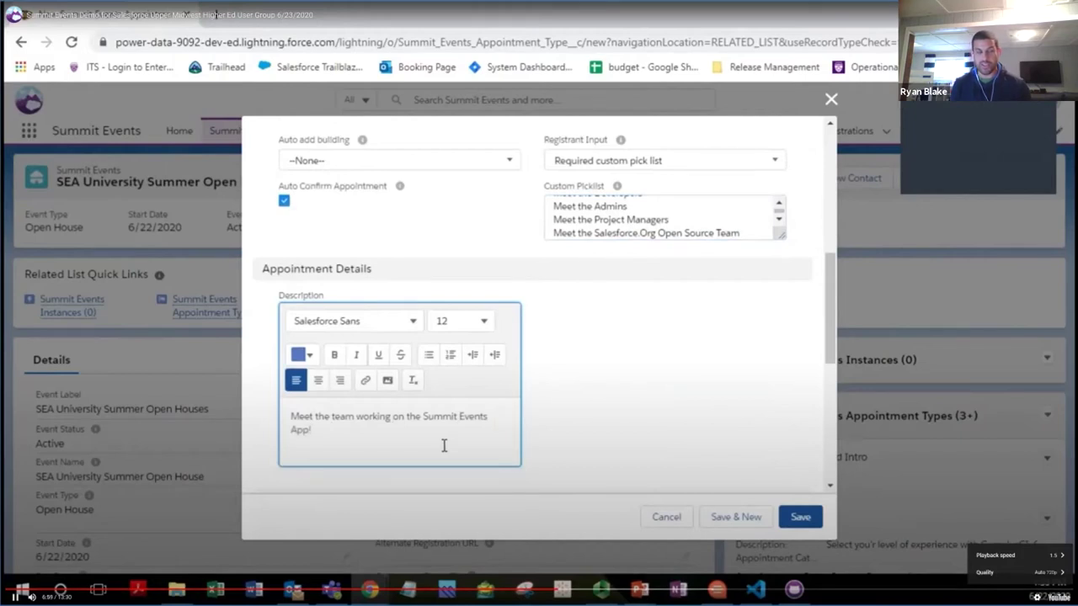
Step: Save the Meet the Team! appointment type, review the event's full list of appointment types and return to the event
scroll(472, 416, "down", 5)
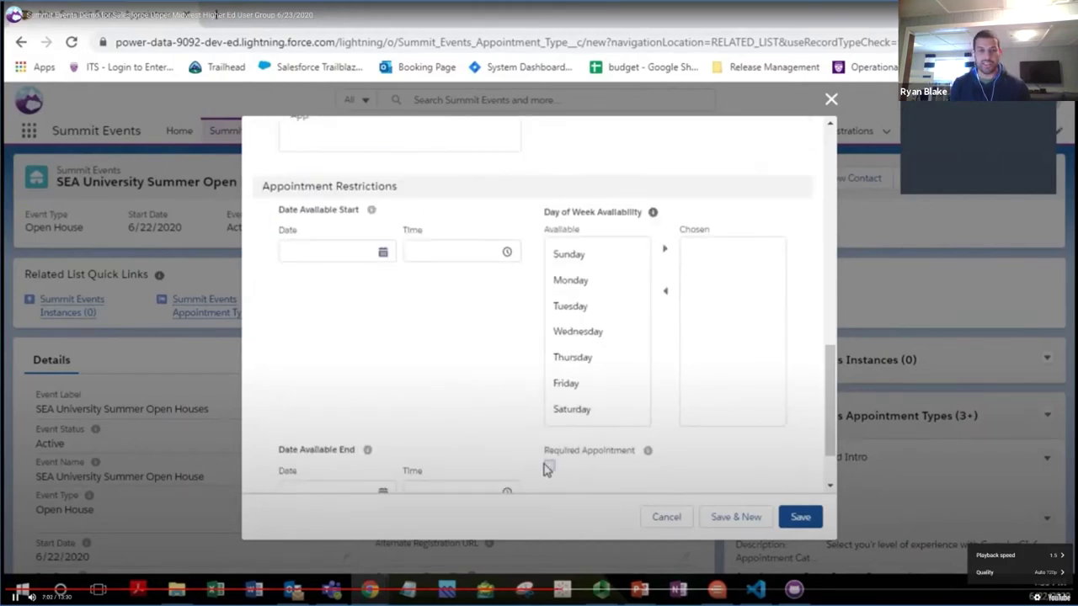
scroll(547, 469, "down", 1)
left_click(798, 516)
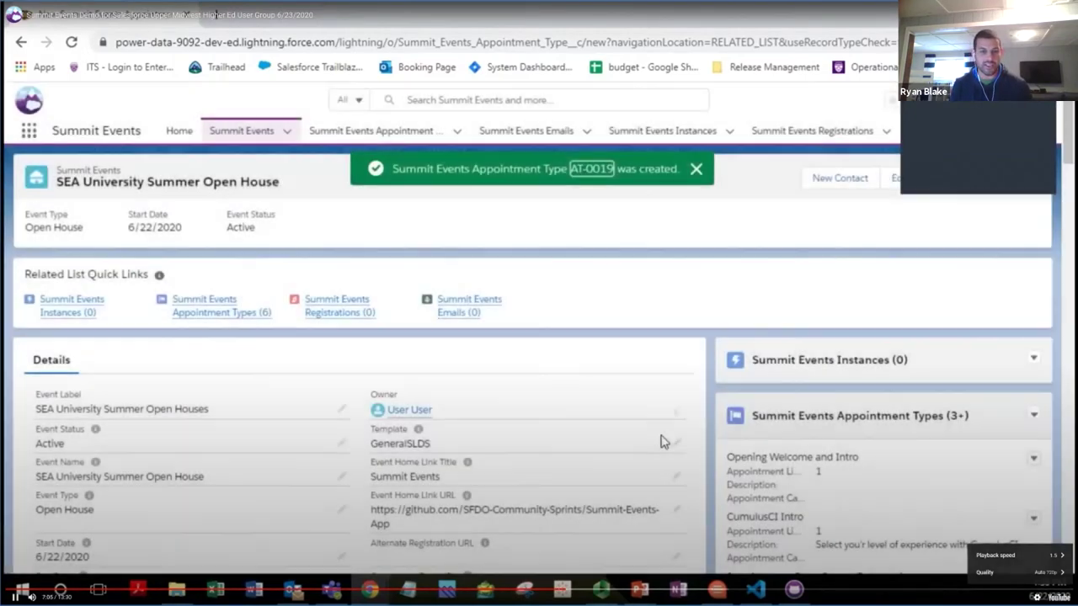
left_click(230, 314)
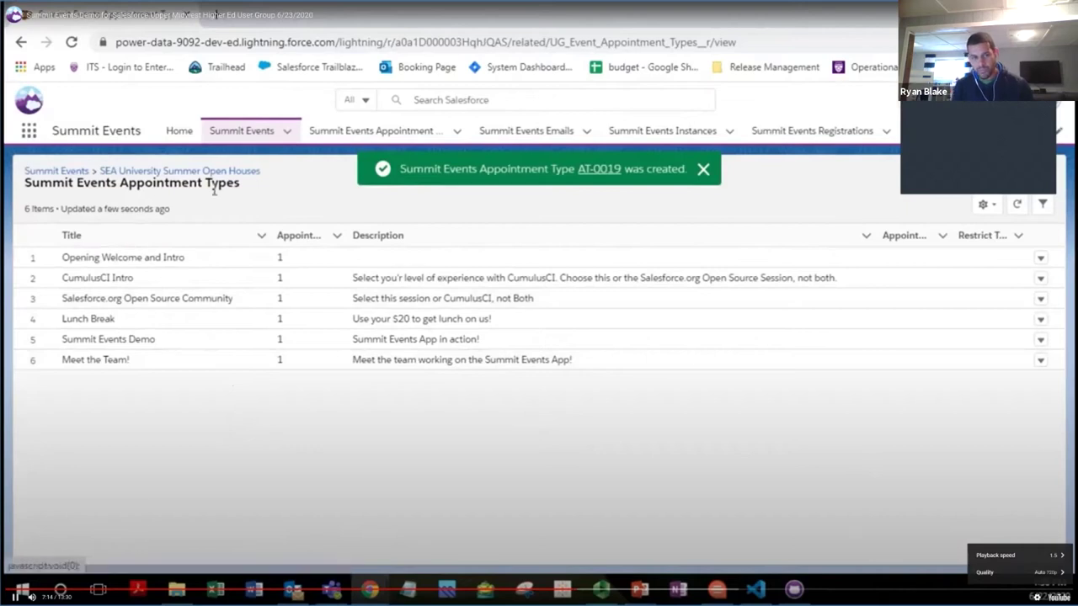
left_click(107, 172)
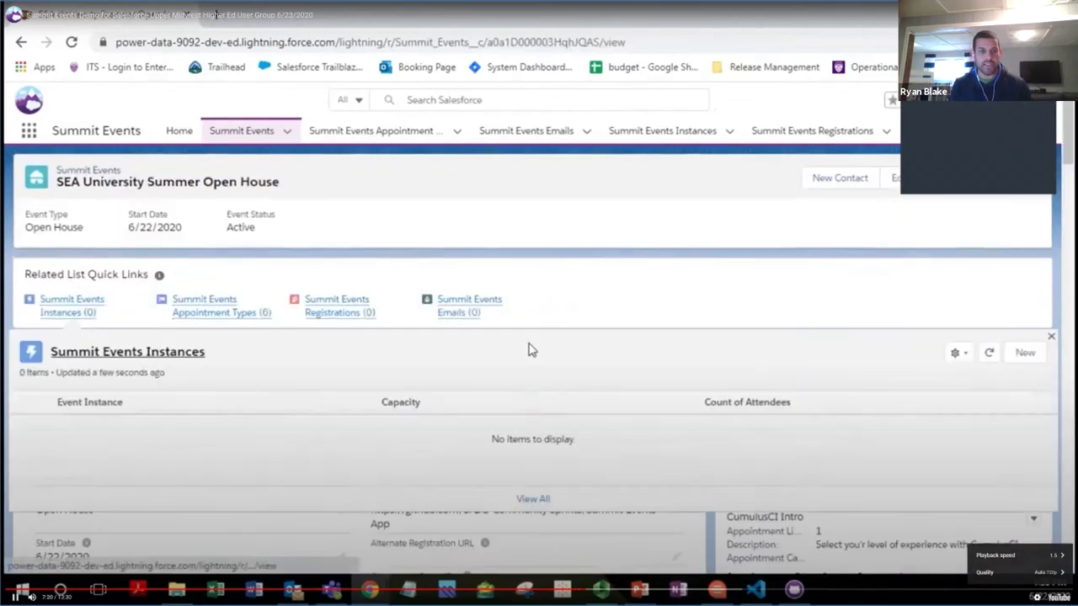
Step: Start a new instance of the open house event with Active status and a capacity of 500
left_click(1036, 362)
left_click(1039, 380)
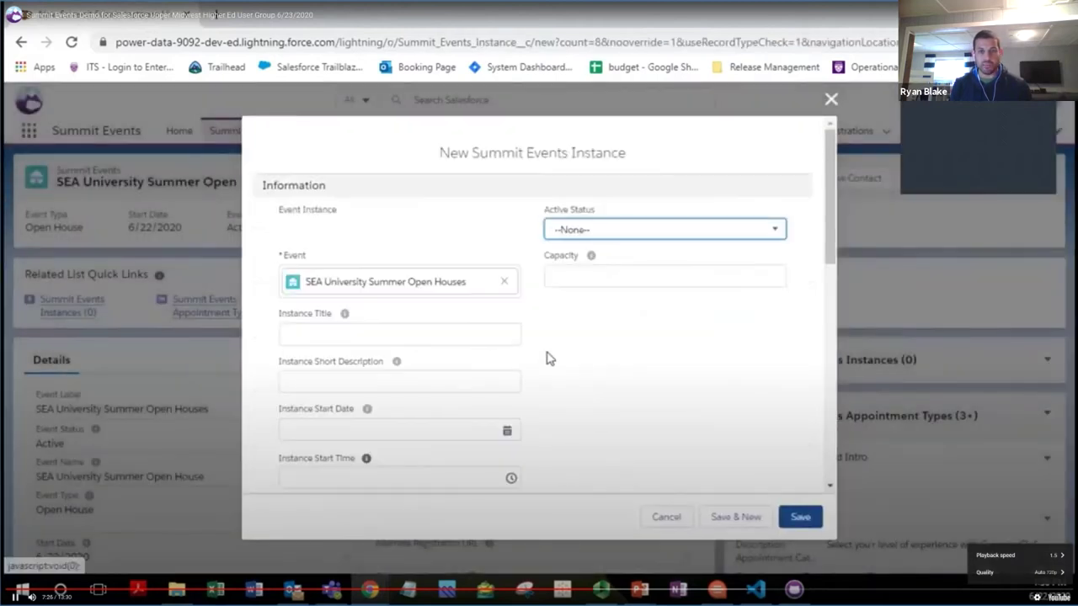
scroll(587, 288, "down", 1)
left_click(609, 149)
left_click(611, 227)
left_click(616, 195)
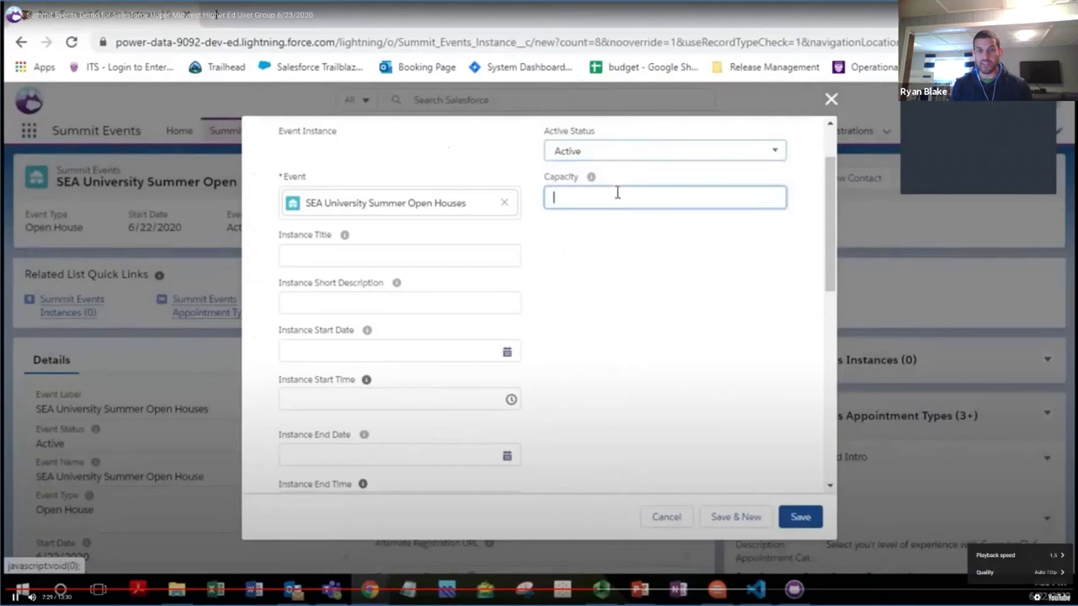
type("500")
Step: Title the instance "July SEA Open House" with the short description "July SEA Open House for Salesforce Community!"
left_click(427, 257)
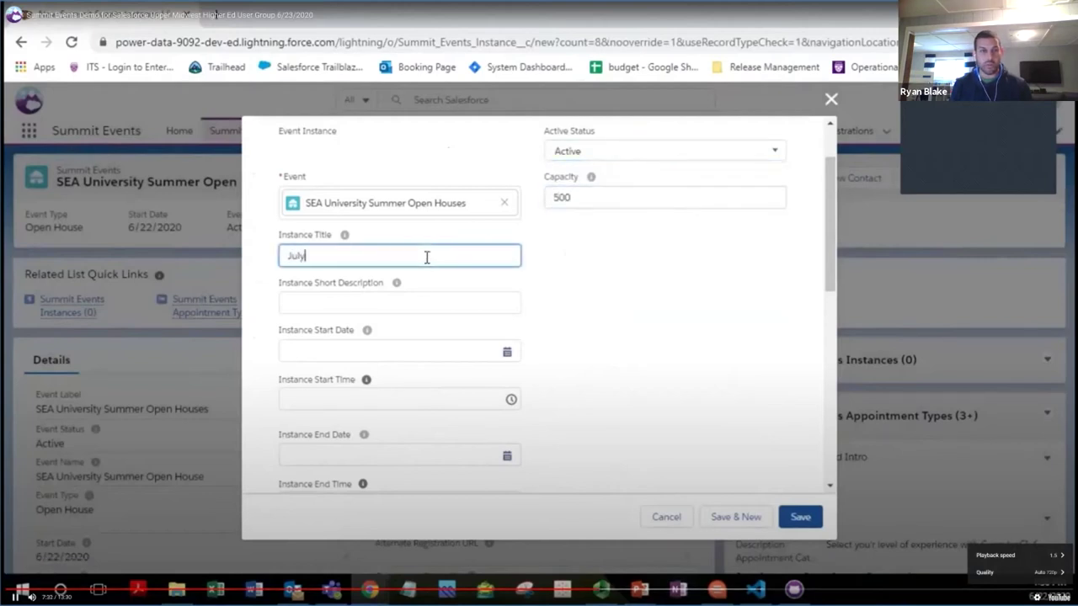
key("Tab")
key("Tab")
type("J")
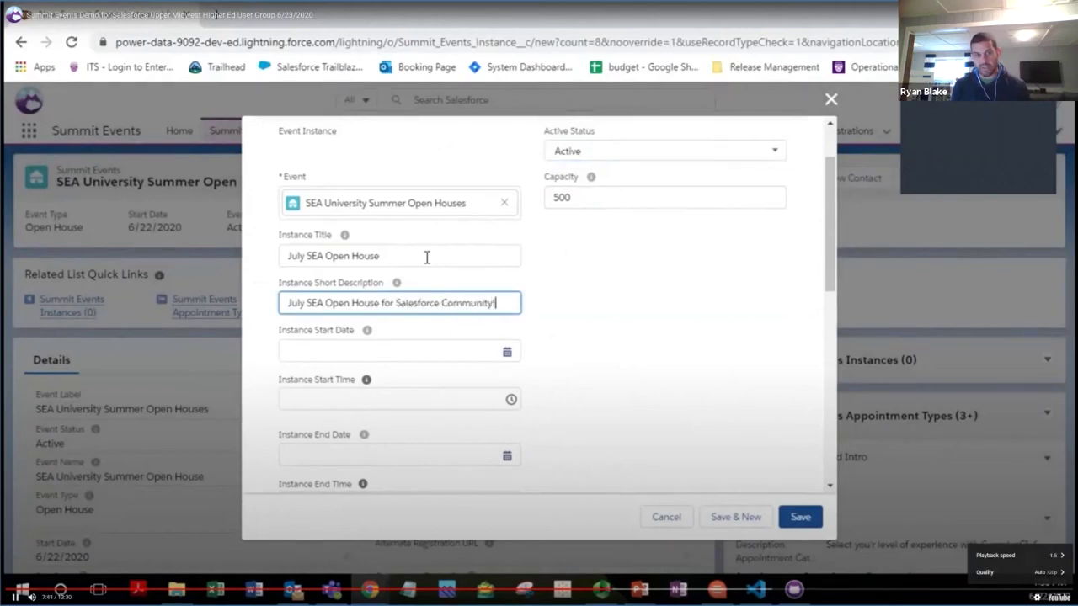
Step: Set the instance's start date to 7/22/2020 and its start time to 8:30 AM
left_click(465, 352)
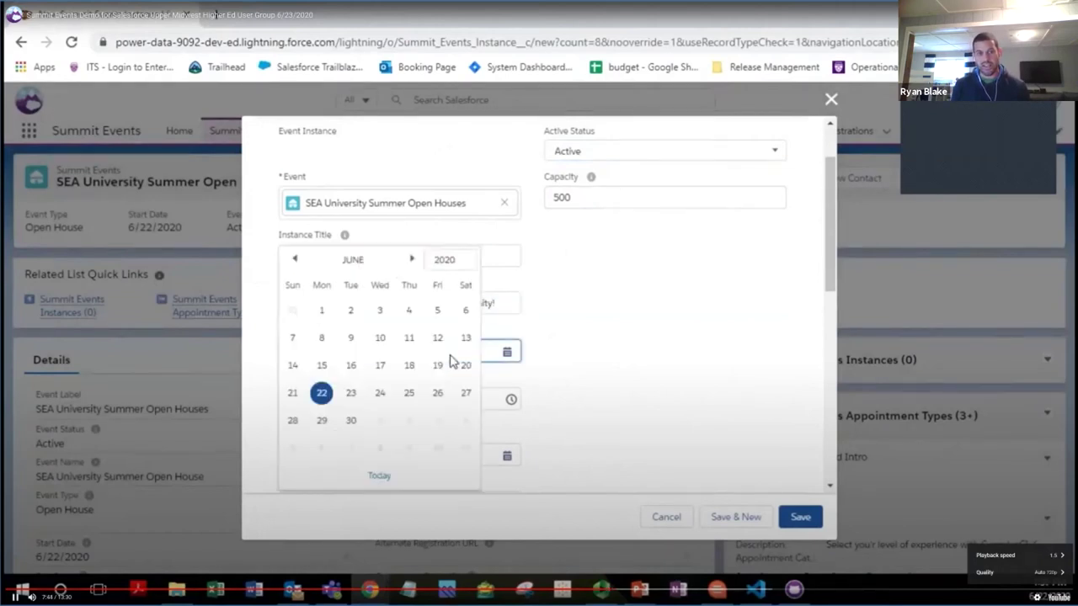
left_click(412, 260)
left_click(379, 393)
left_click(363, 399)
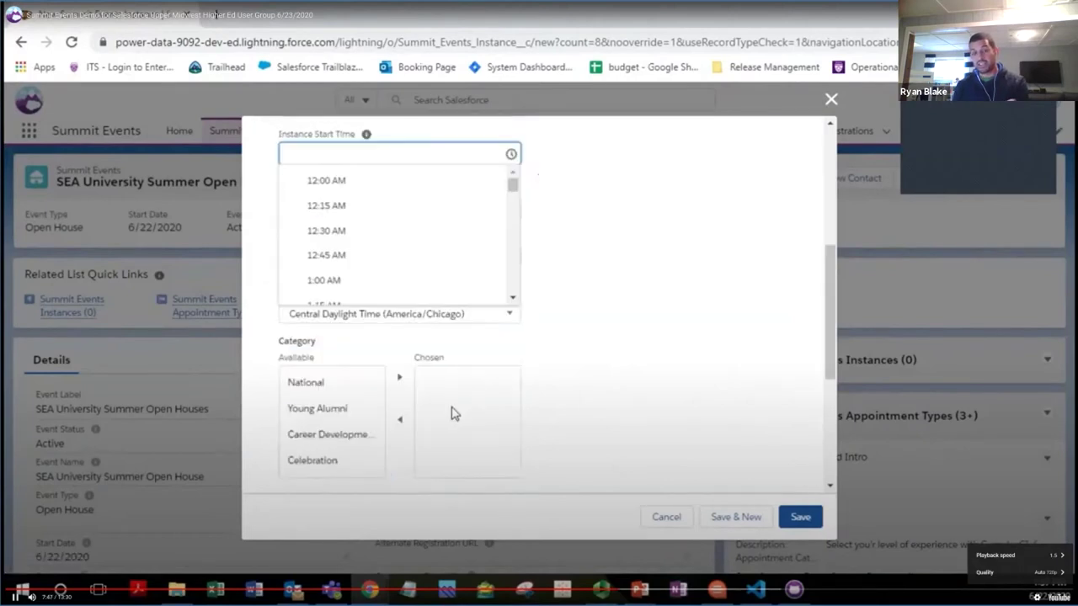
scroll(435, 292, "down", 10)
left_click(410, 336)
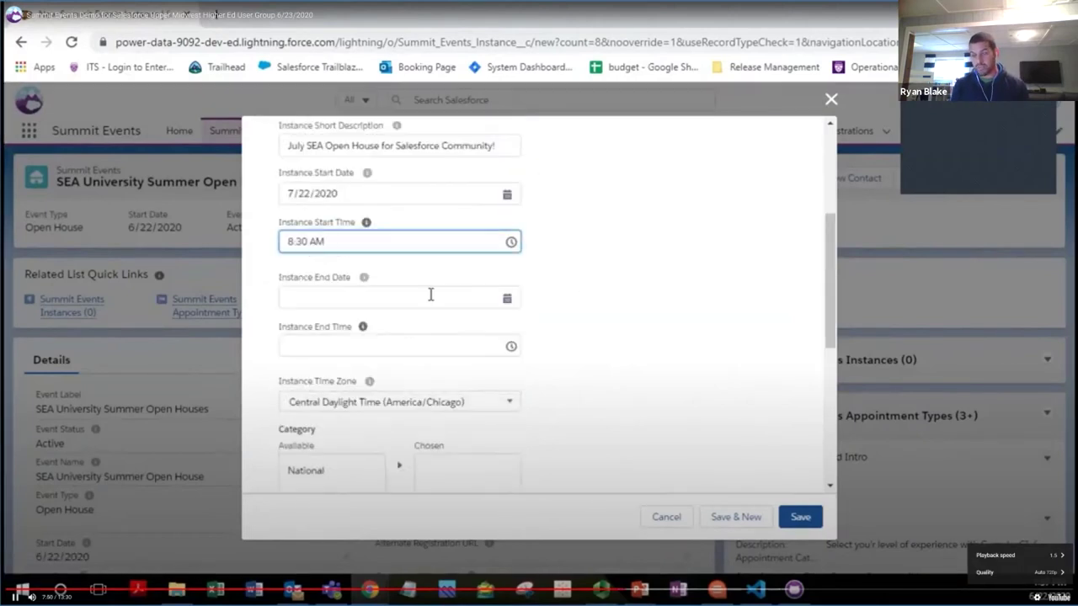
Step: Set the instance's end date to 7/22/2020 and its end time to 2:30 PM
left_click(430, 294)
left_click(412, 260)
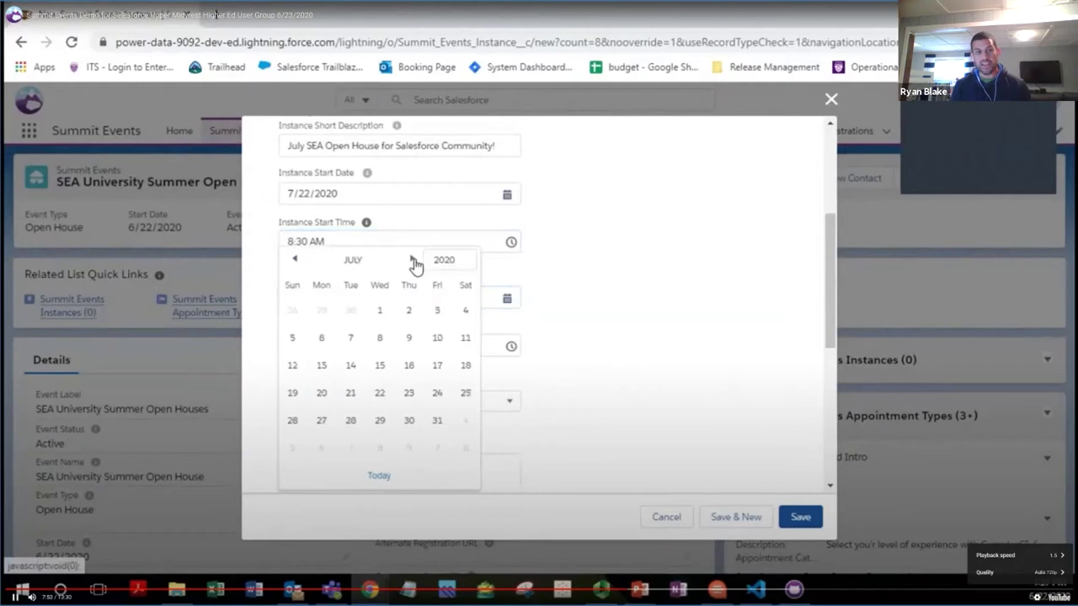
left_click(380, 394)
left_click(408, 348)
scroll(434, 404, "down", 15)
scroll(433, 409, "up", 1)
left_click(415, 407)
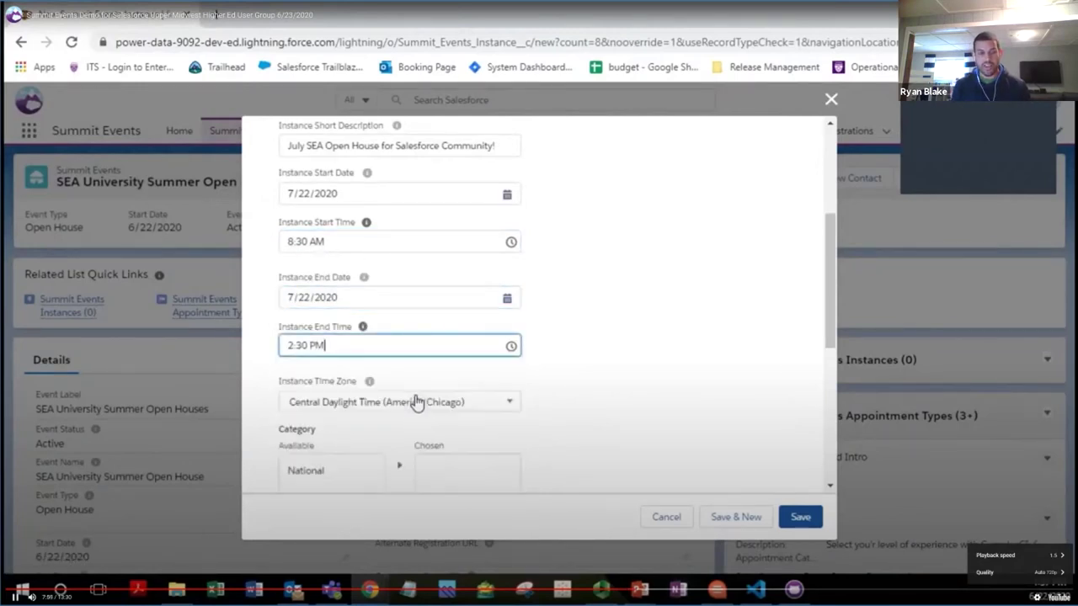
Step: Enter "Virtual Meeting Link #1" as the location address override and save the July instance
scroll(595, 390, "down", 5)
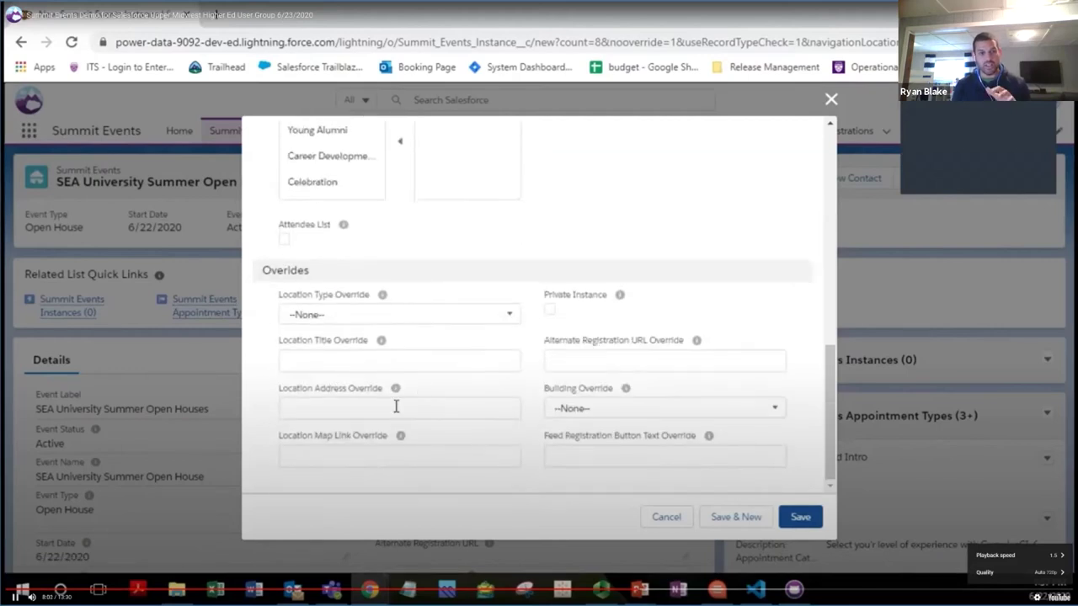
left_click(395, 406)
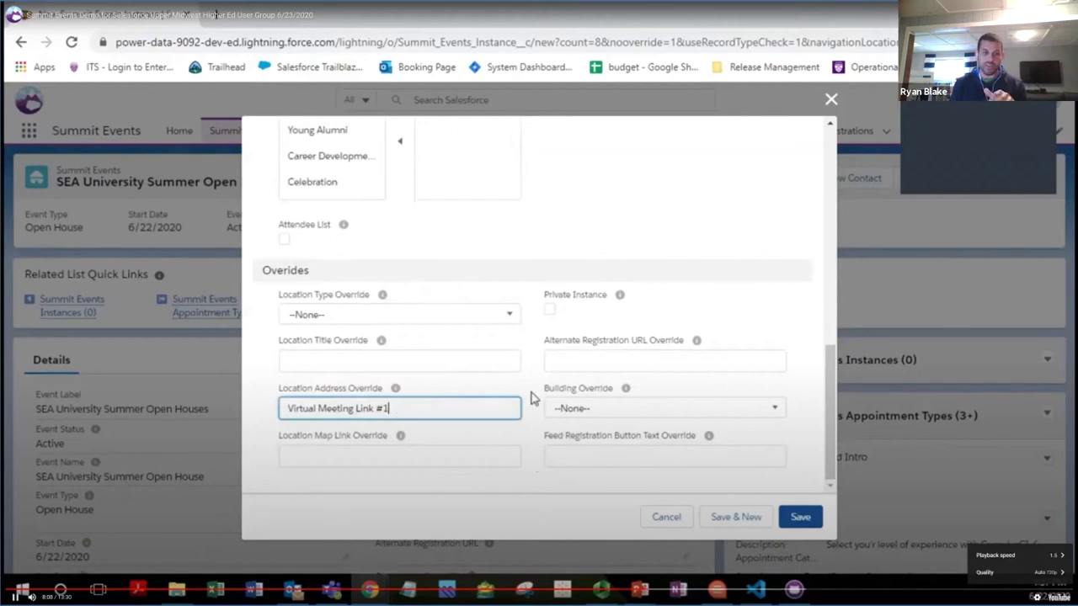
left_click(795, 517)
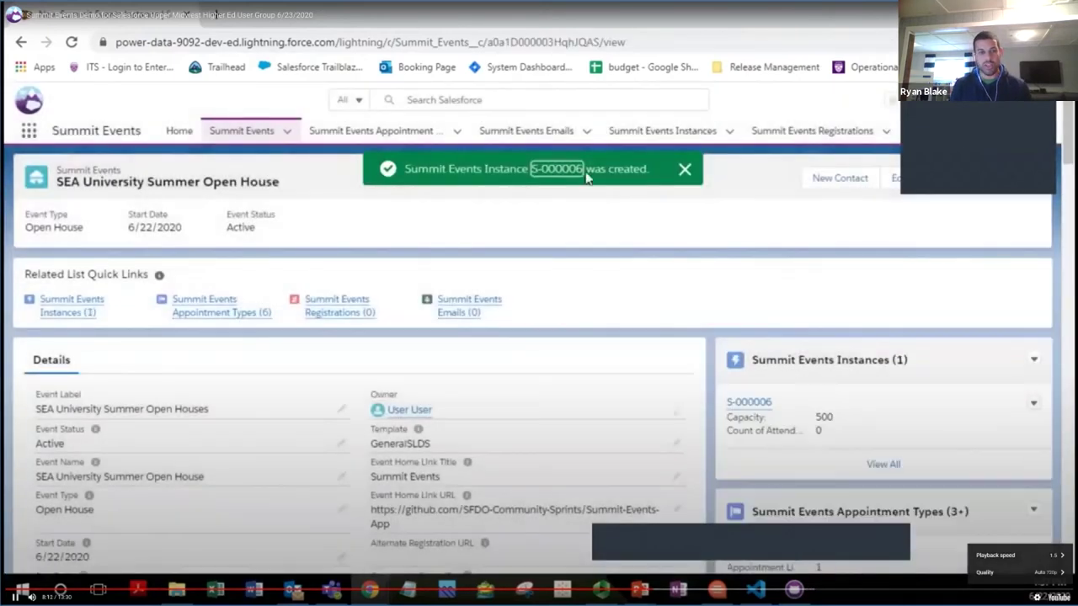
Step: Clone the July open house instance, replacing July with August in its title and short description
left_click(581, 171)
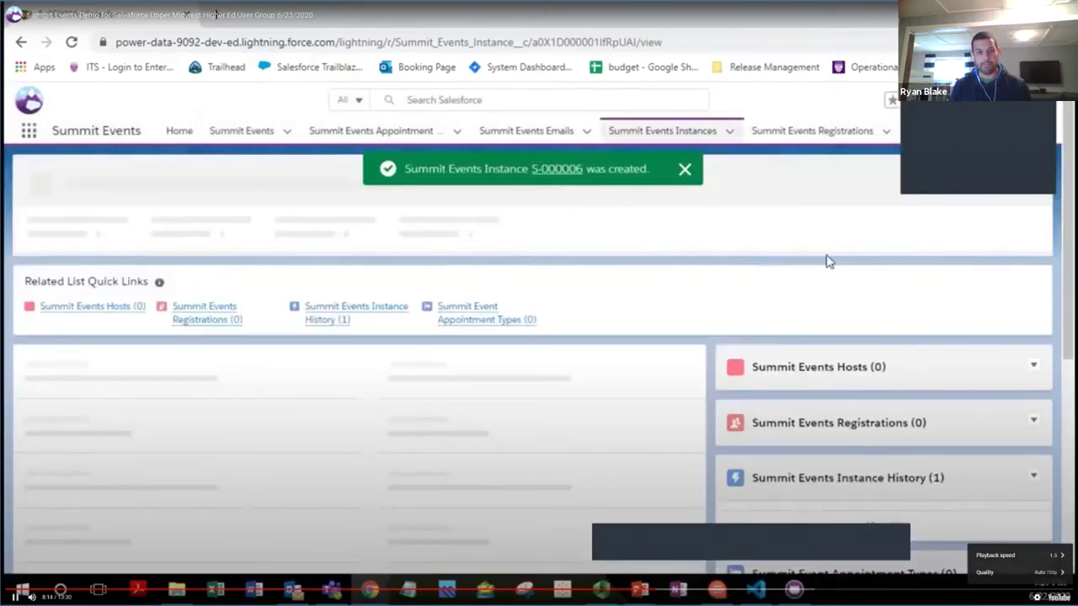
left_click(1015, 200)
left_click(999, 278)
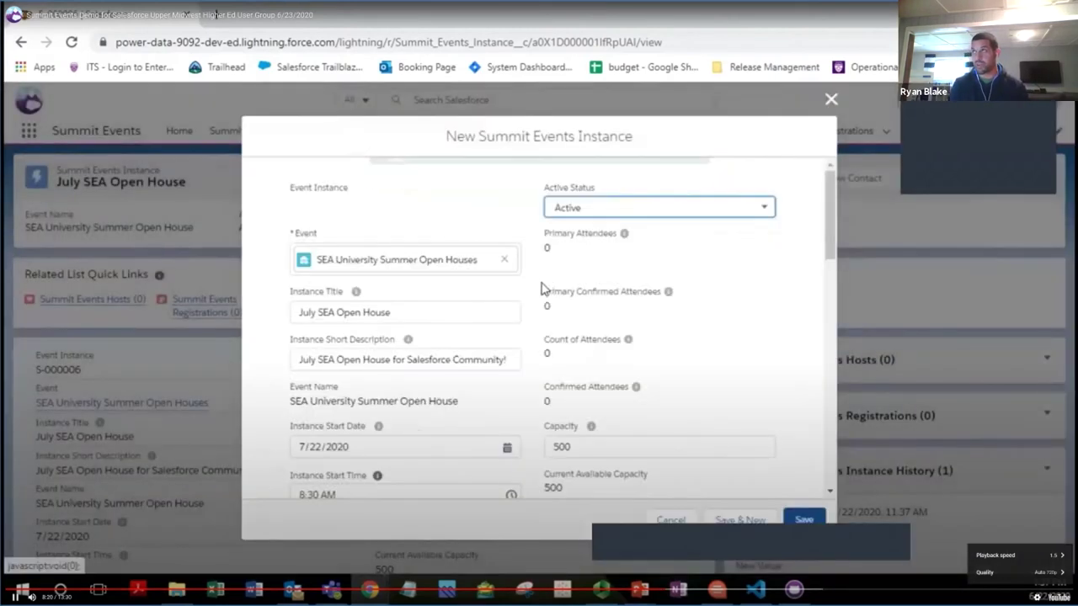
double_click(310, 313)
type("August")
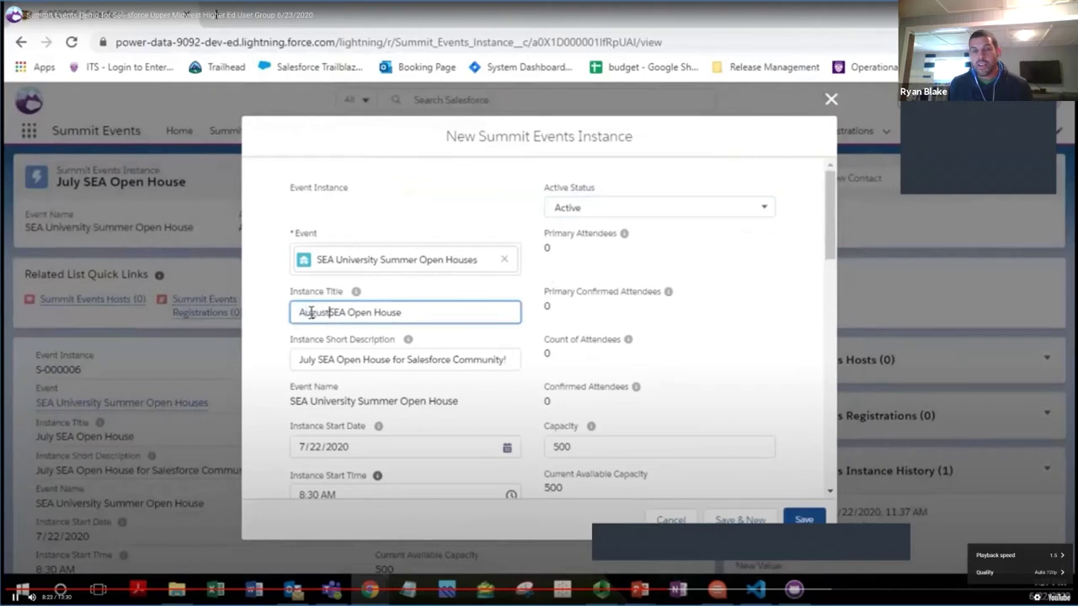
double_click(308, 359)
type("August")
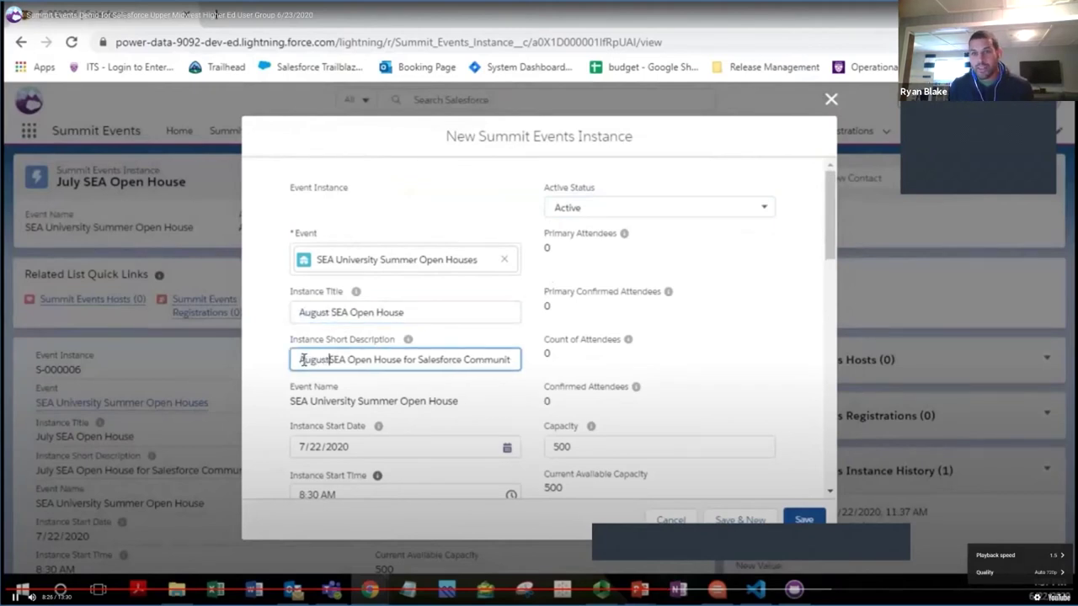
Step: Set the August instance's start date to 8/15/2020
scroll(329, 352, "down", 1)
scroll(329, 352, "down", 1)
left_click(435, 289)
left_click(421, 265)
left_click(421, 265)
left_click(421, 265)
left_click(421, 265)
left_click(306, 263)
left_click(305, 264)
left_click(305, 263)
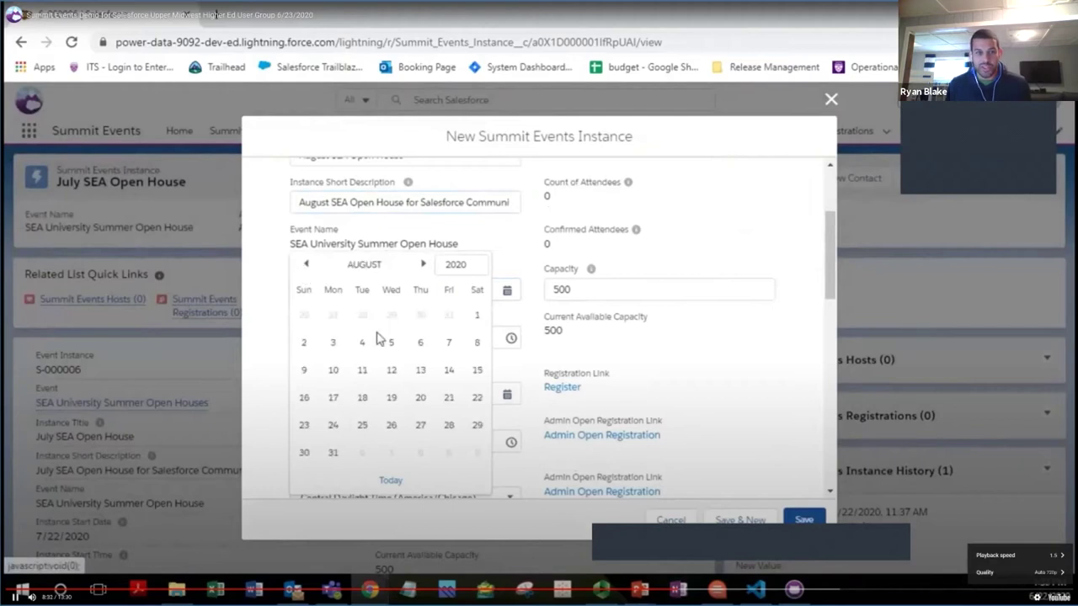
left_click(477, 370)
Step: Set the August instance's end date to 8/15/2020
left_click(371, 396)
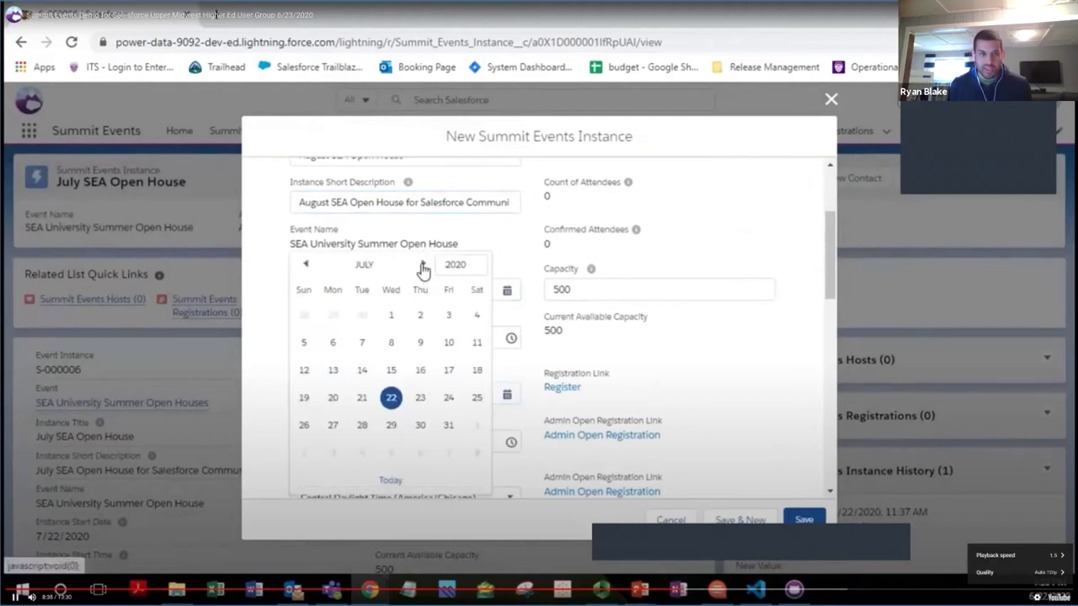
left_click(423, 264)
left_click(422, 264)
left_click(306, 263)
left_click(476, 370)
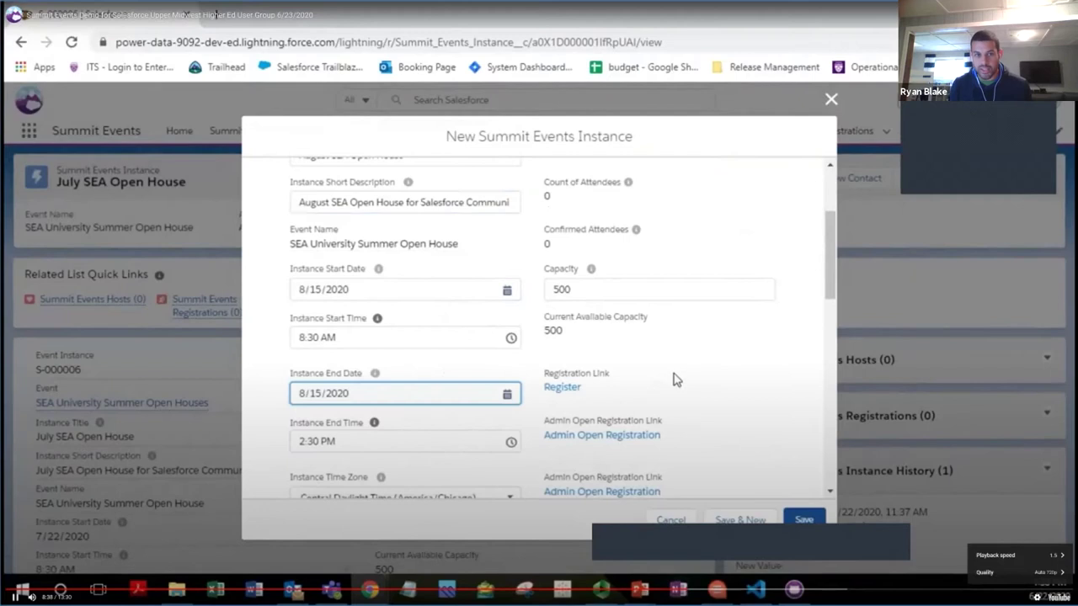
Step: Change the location address override to "Virtual Meeting Link #2" and save the August instance
scroll(686, 360, "down", 1)
scroll(687, 360, "down", 7)
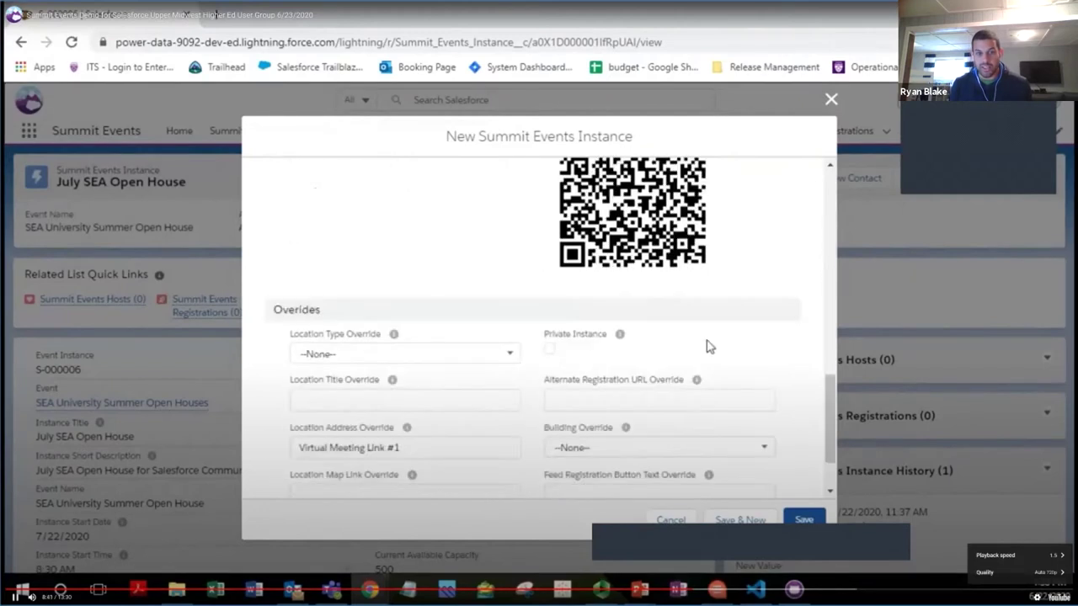
left_click(454, 363)
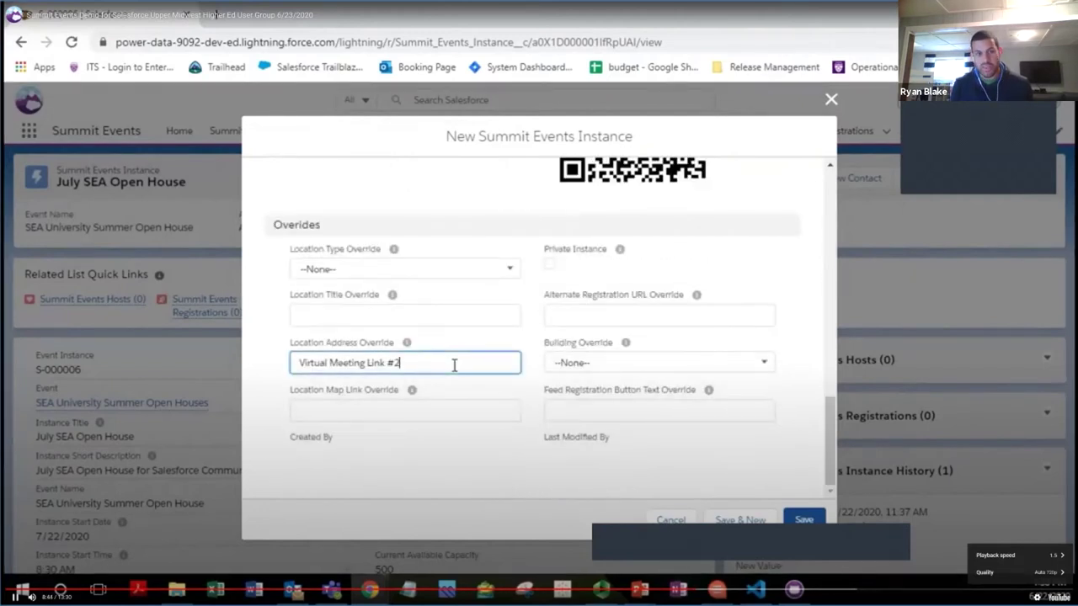
left_click(803, 520)
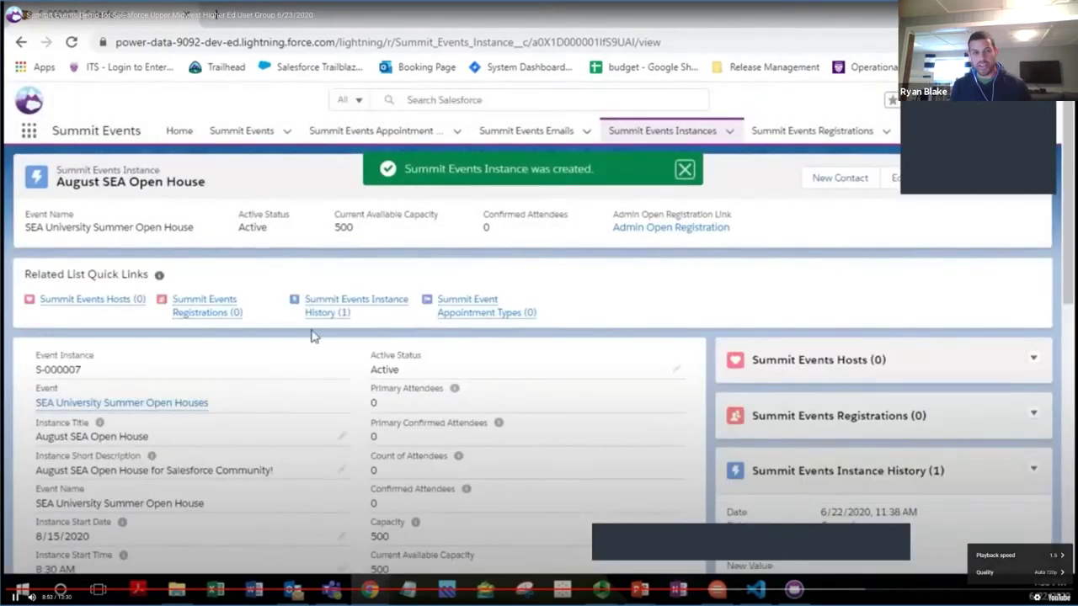
Step: Return to the SEA University Summer Open Houses event and start a new Summit Events email for it
left_click(180, 403)
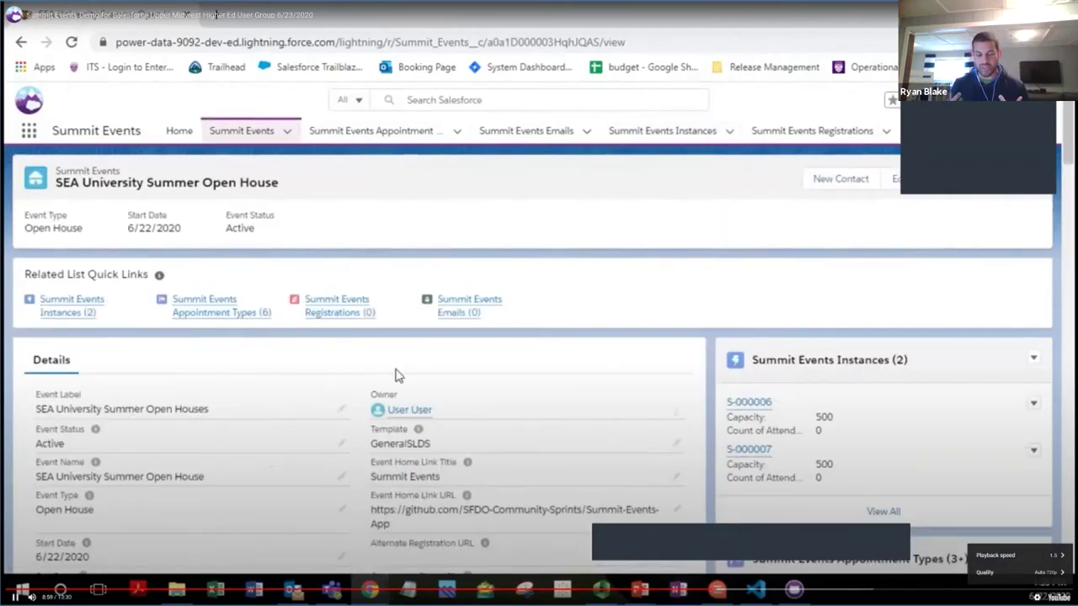
scroll(844, 308, "down", 4)
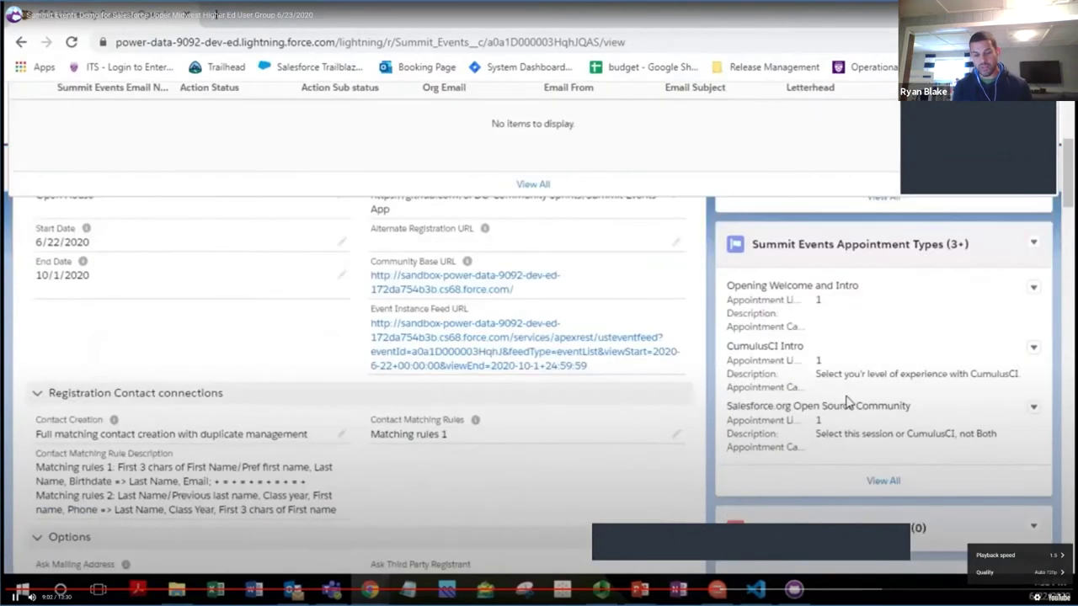
scroll(846, 403, "down", 5)
left_click(1029, 349)
left_click(986, 369)
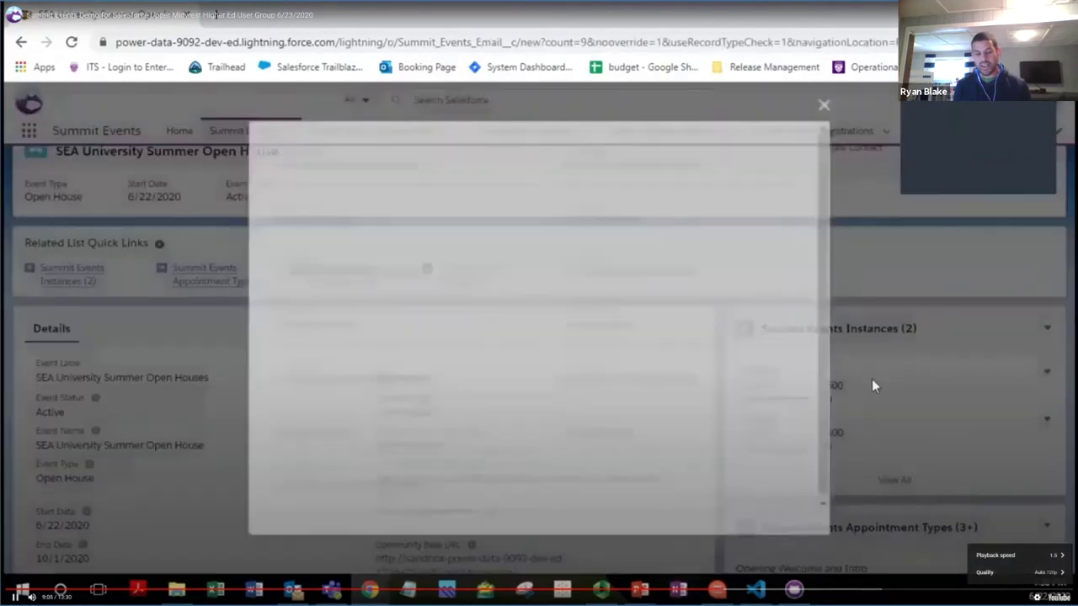
Step: Set the email's action status to Registered and its subject to "Confirmation Email: Summit Events App Univ. Open House!"
left_click(391, 328)
left_click(365, 373)
scroll(277, 340, "down", 2)
left_click(303, 277)
type("Confirmation Email: Summit Events")
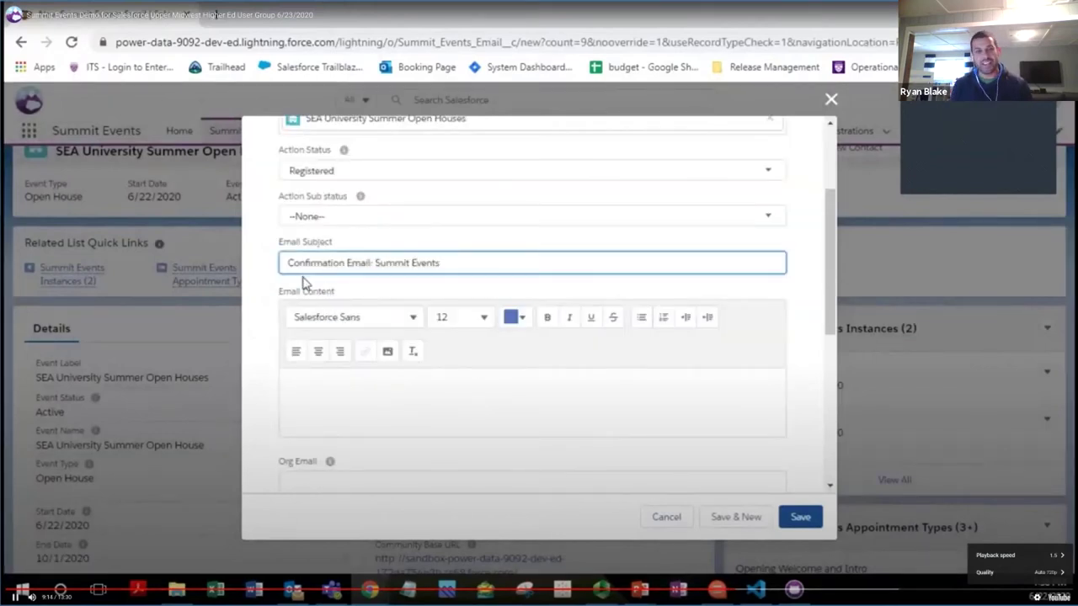
type(" App Univ. Open House!")
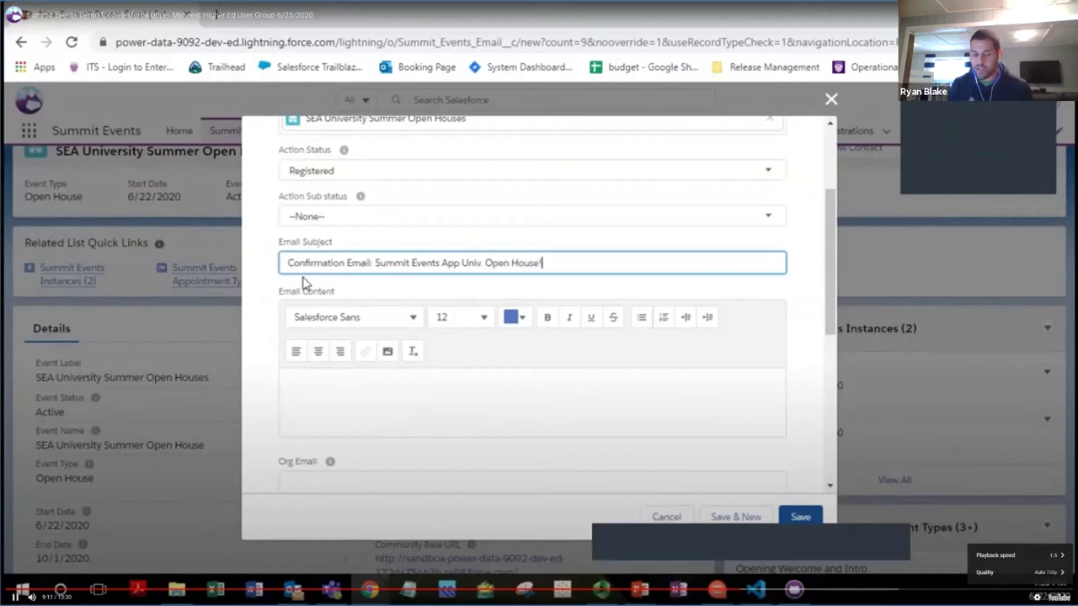
Step: Begin the email content with the greeting "Hi {!Registrant_First_Name__c},"
left_click(340, 403)
type("Hi {!Reg")
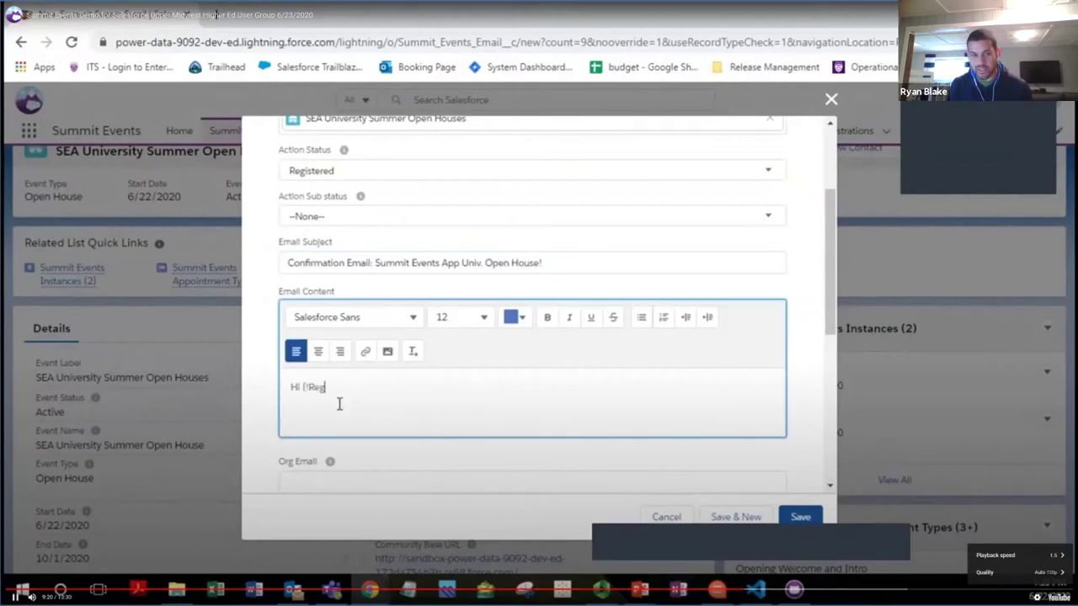
type("istrant")
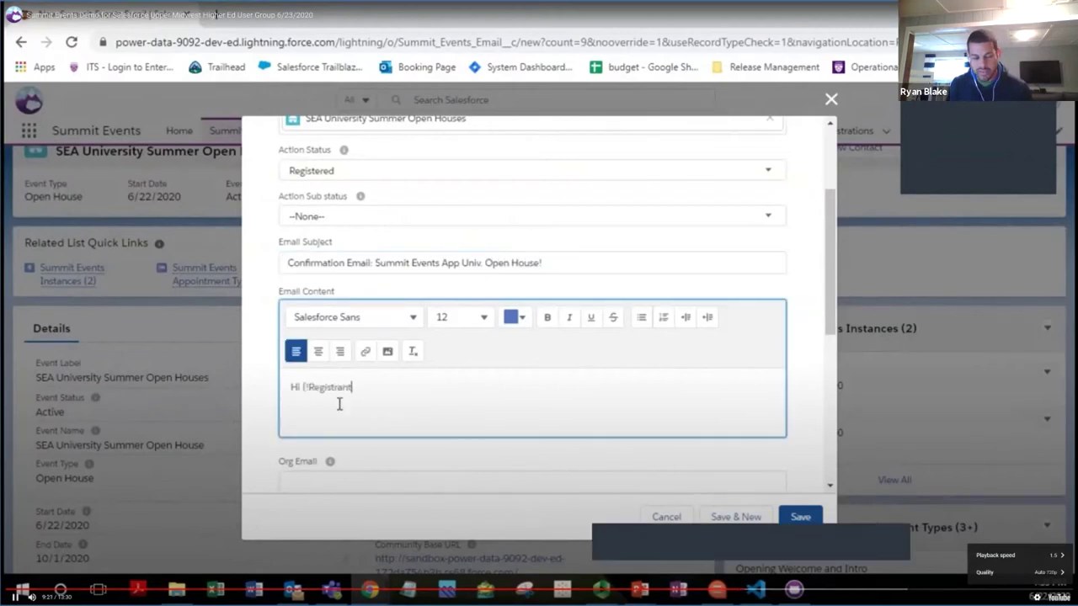
type("_First_Name__c")
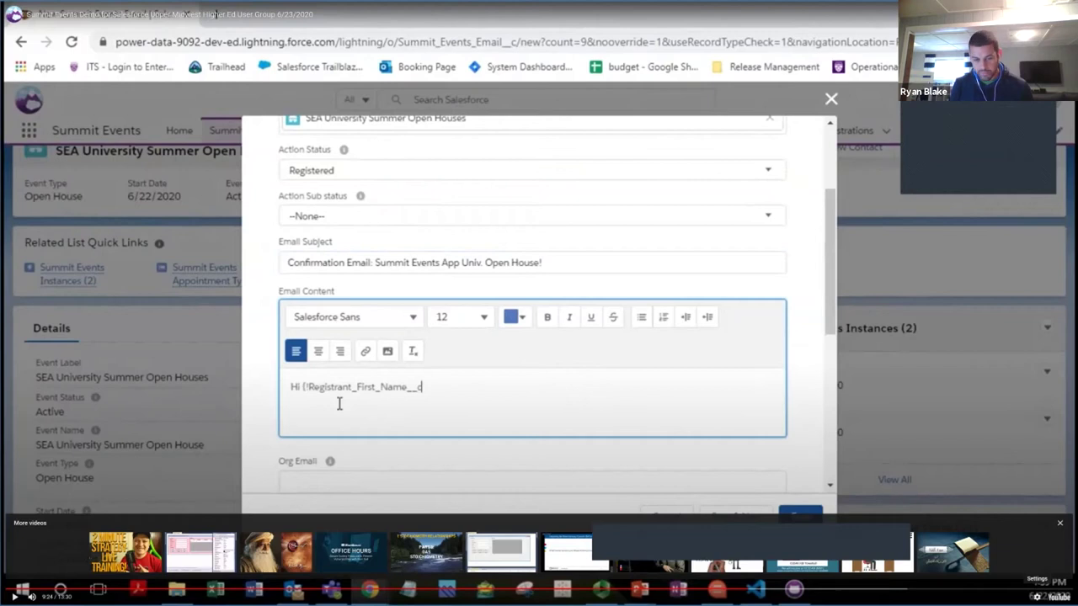
type("},")
Step: Add the line "Thank you for registering for the open house on {!Event_Instance_Start_Date_Text__c}!" below the greeting
key("Return")
type("Thank you for registering for the open house on {!Event_Instance")
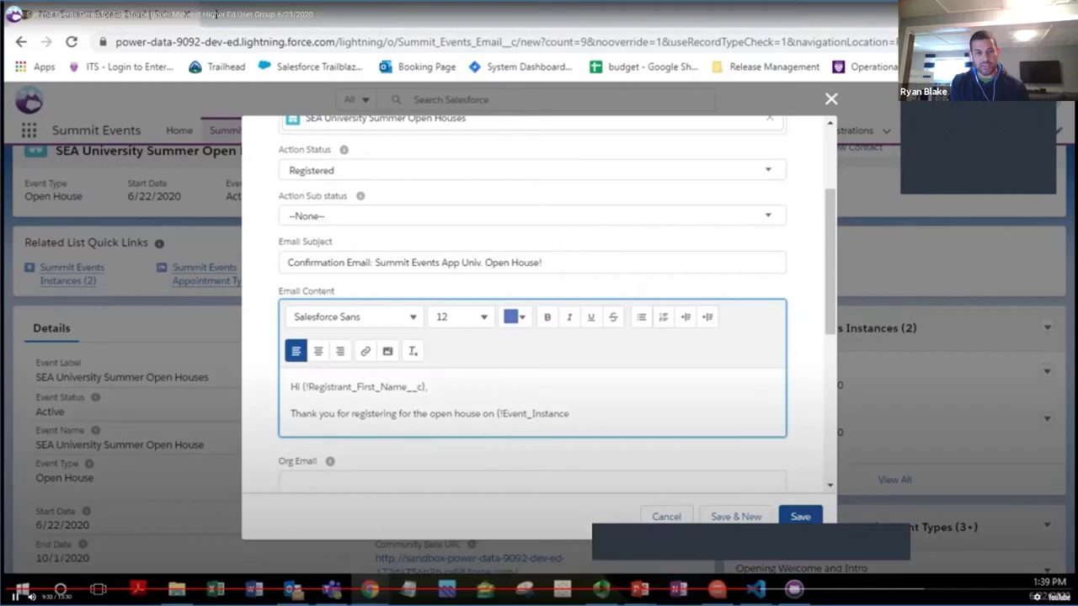
type("_Start_Date_Text__c")
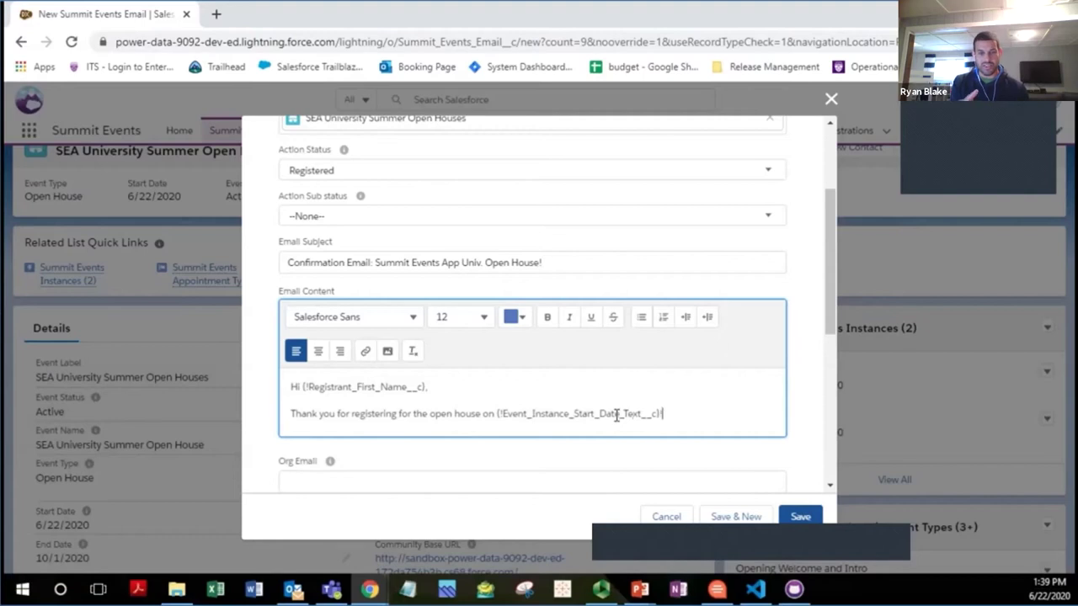
Step: Add the paragraph "Below is your itinerary. If you have any changes you'd like to make please reply to this email."
key("Return")
type("P")
type("elow is your intinerary")
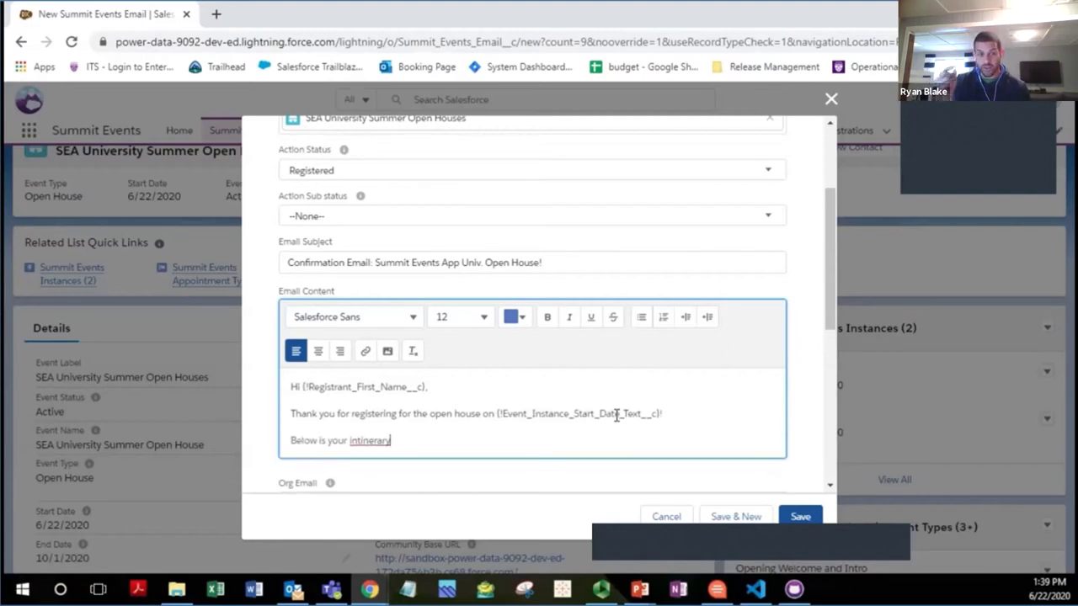
right_click(383, 441)
left_click(404, 211)
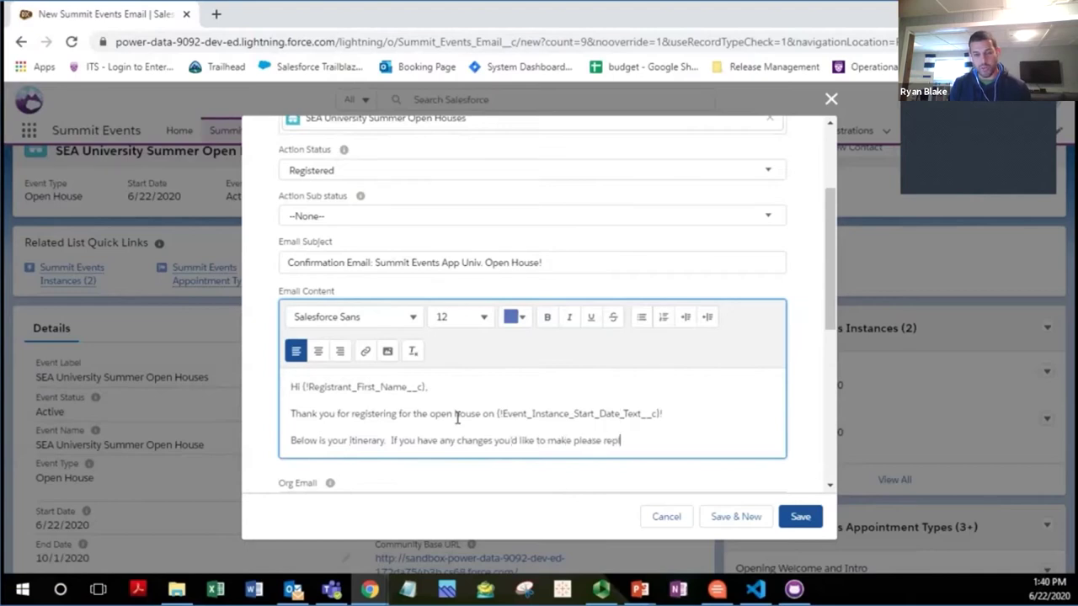
type("l.")
Step: Insert the merge field {!Generated_Itinerary__c} on its own line in the email content
key("Return")
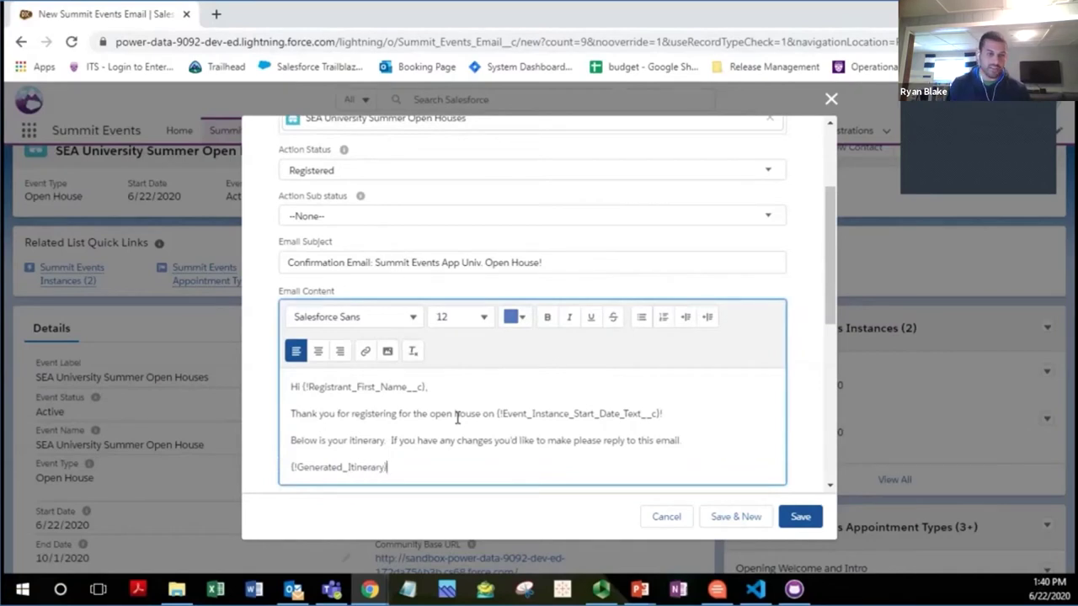
type("{!Generated_Itinerary__c}")
key("Return")
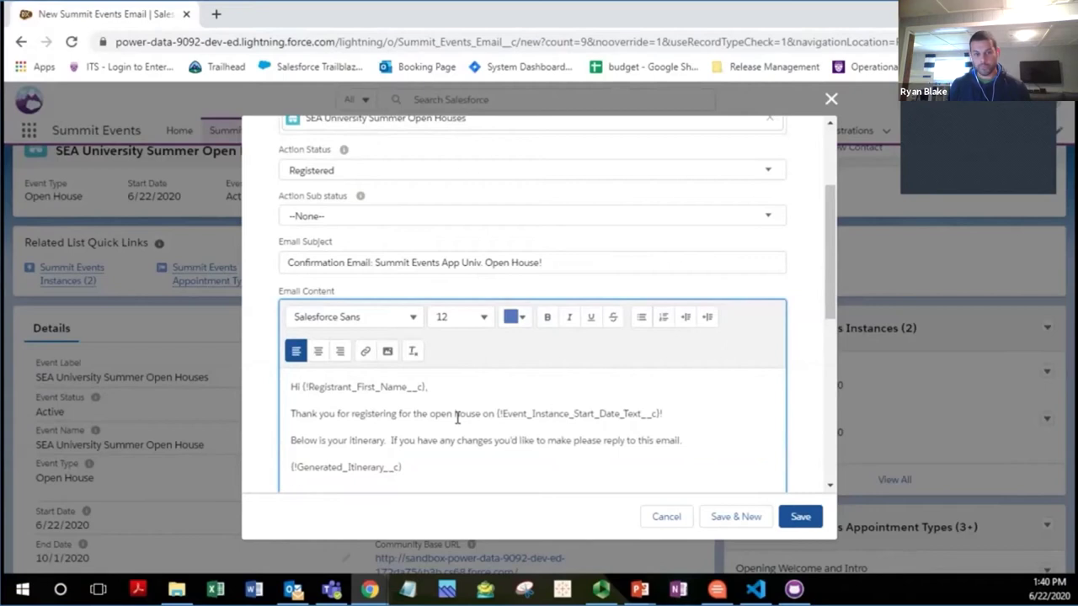
Step: Close the email with "We look forward to seeing you virtually soon!" and the signature "Summit Events App"
type("We look f")
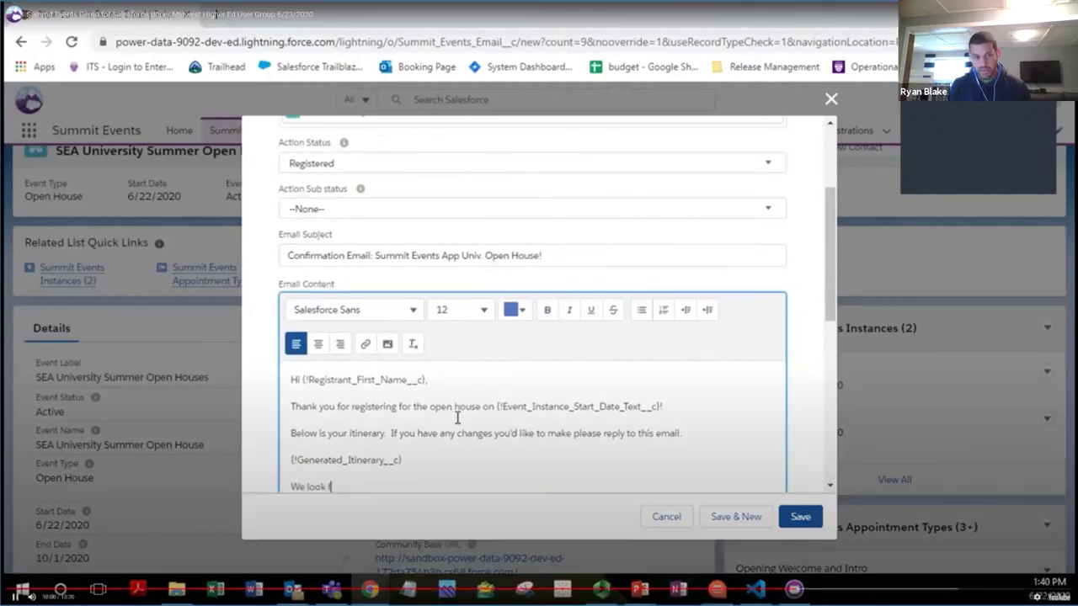
type("orward to seeing you c")
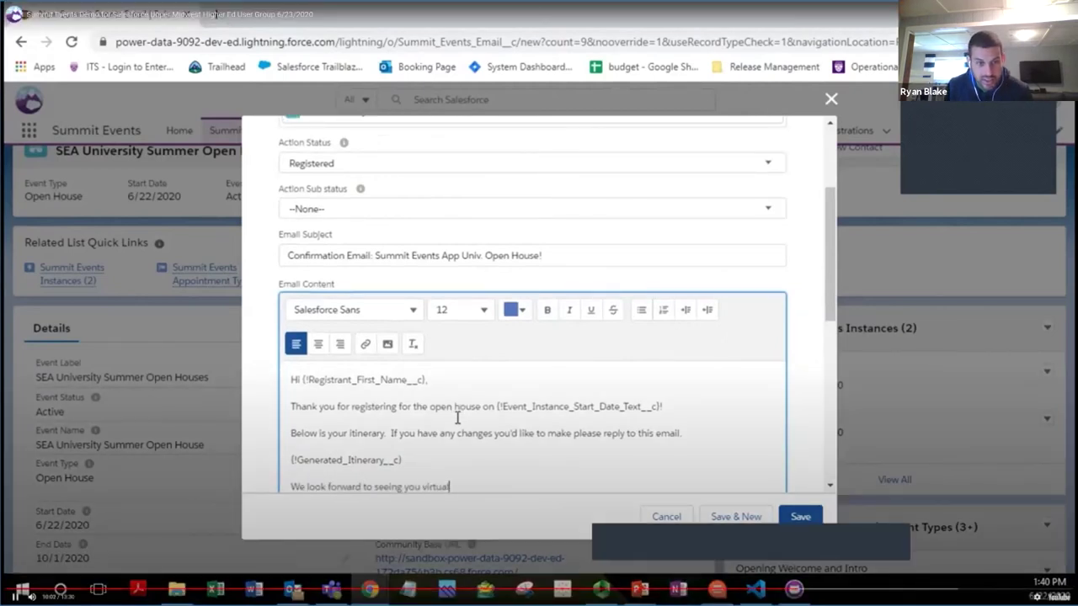
type("irtually soon!")
key("Return")
type("Summit Events App")
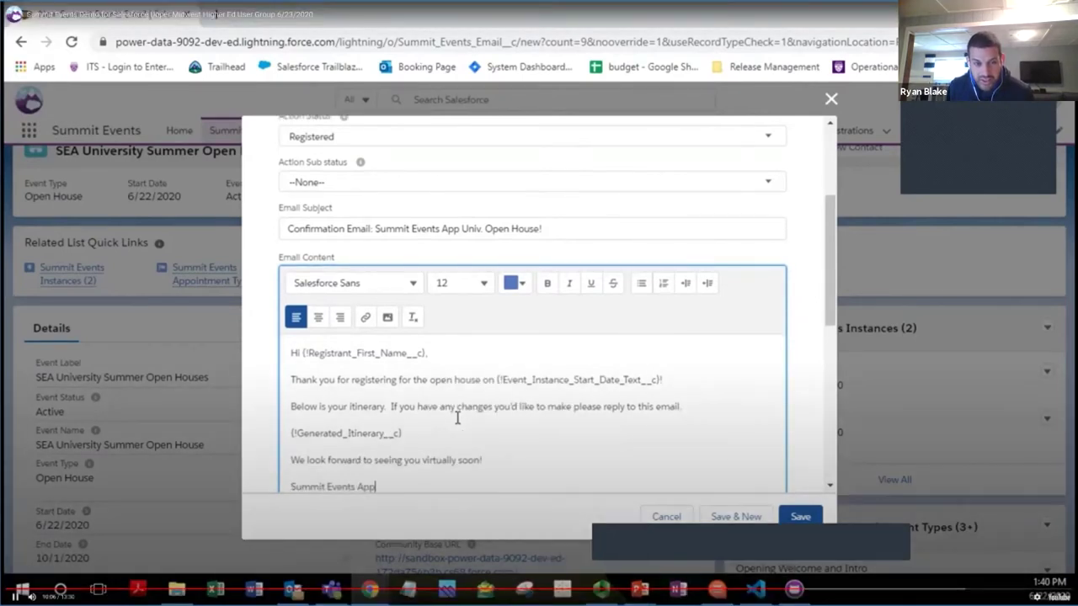
Step: Complete the signature as "Summit Events App Team!" and add a cancellation sentence ending with the merge field {!Event_Registration_Cancel_Link__c}
type(" Team!")
key("Return")
type("If you need to cancel, please do so by going to the cancellation link - {!Event_Registration_Cancel_Link")
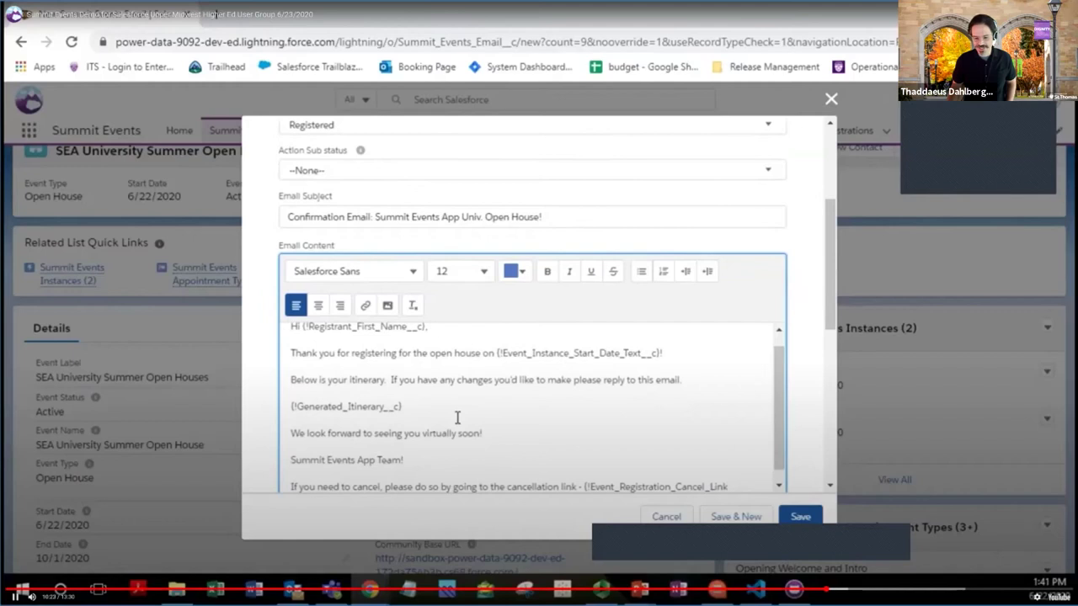
type("__c}")
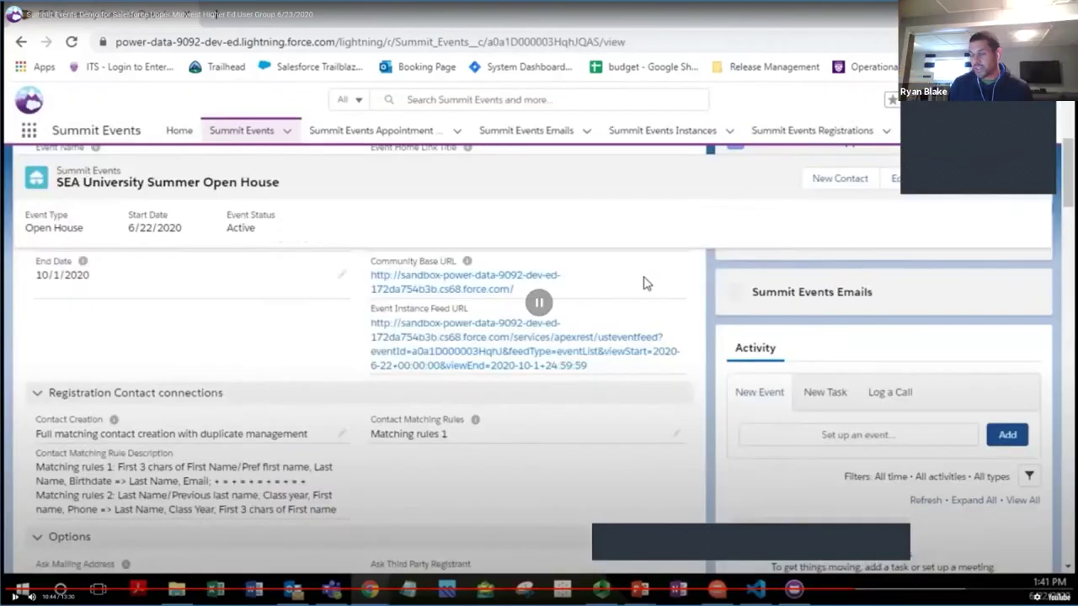
key("space")
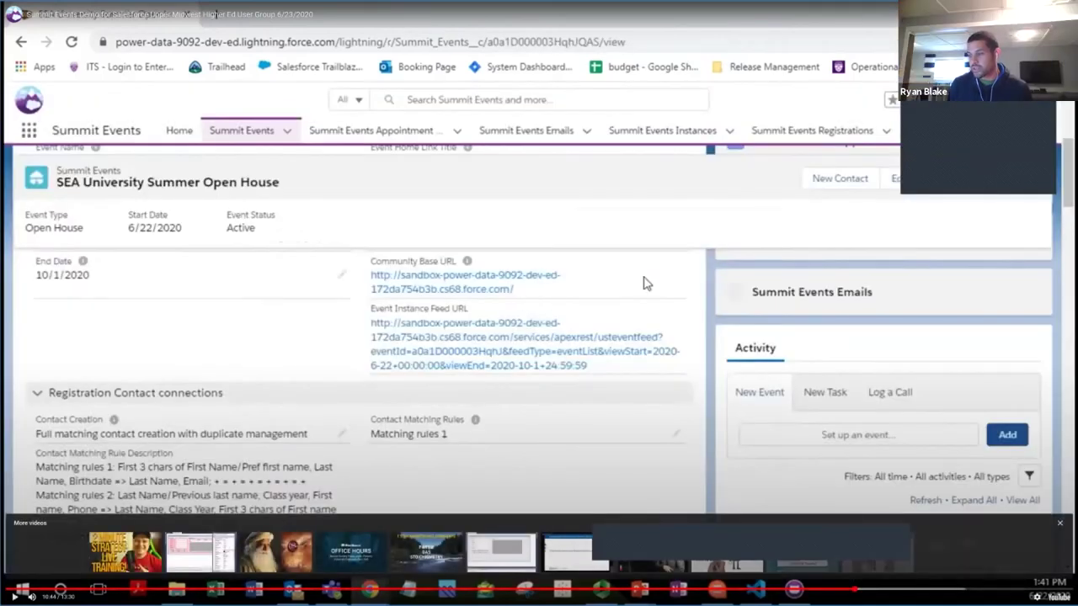
key("space")
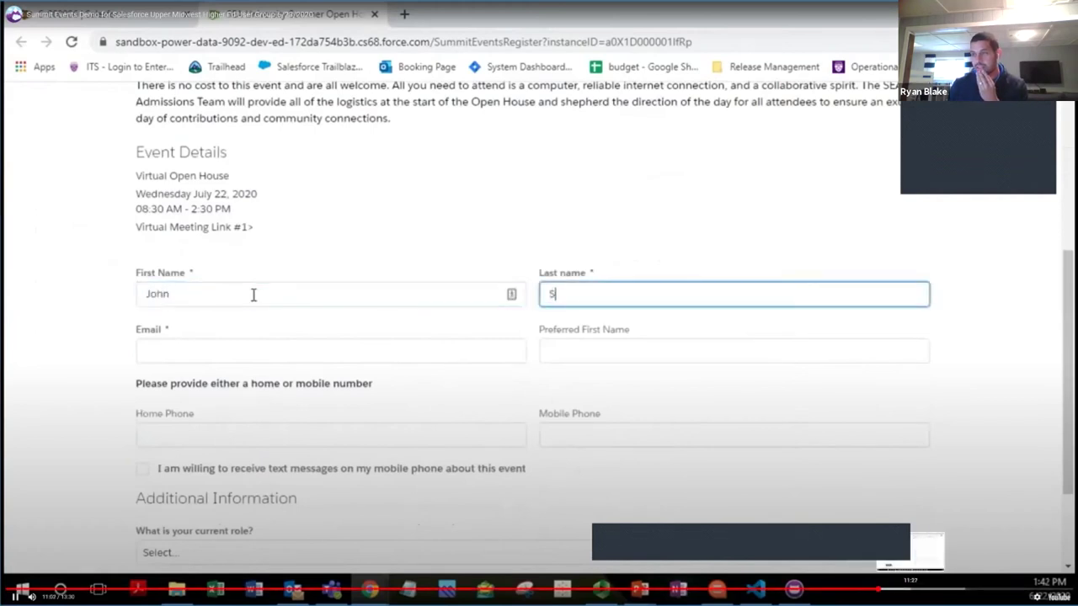
left_click(909, 589)
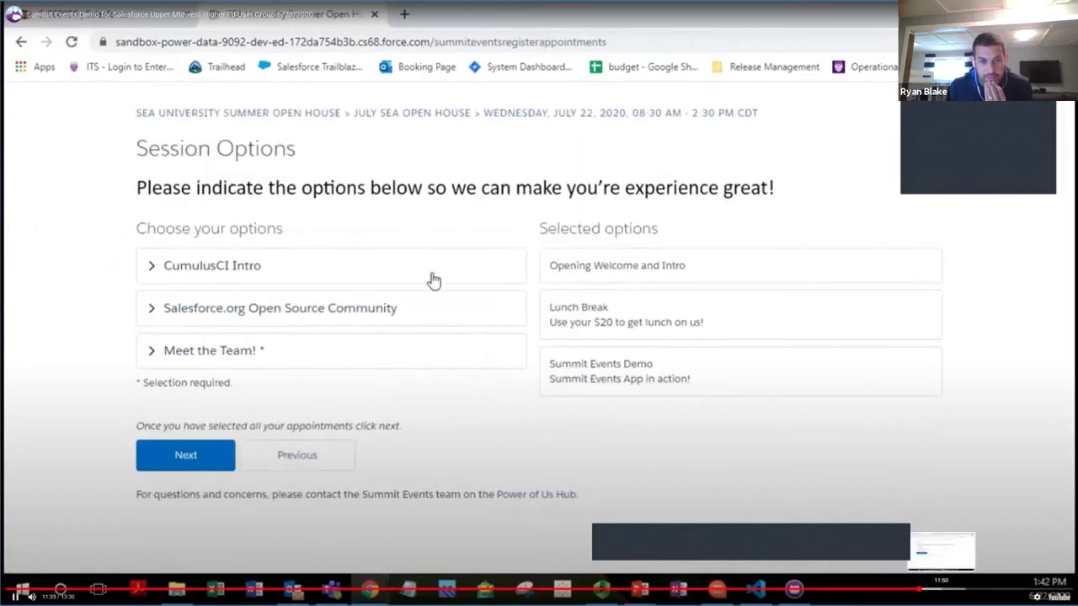
left_click(941, 590)
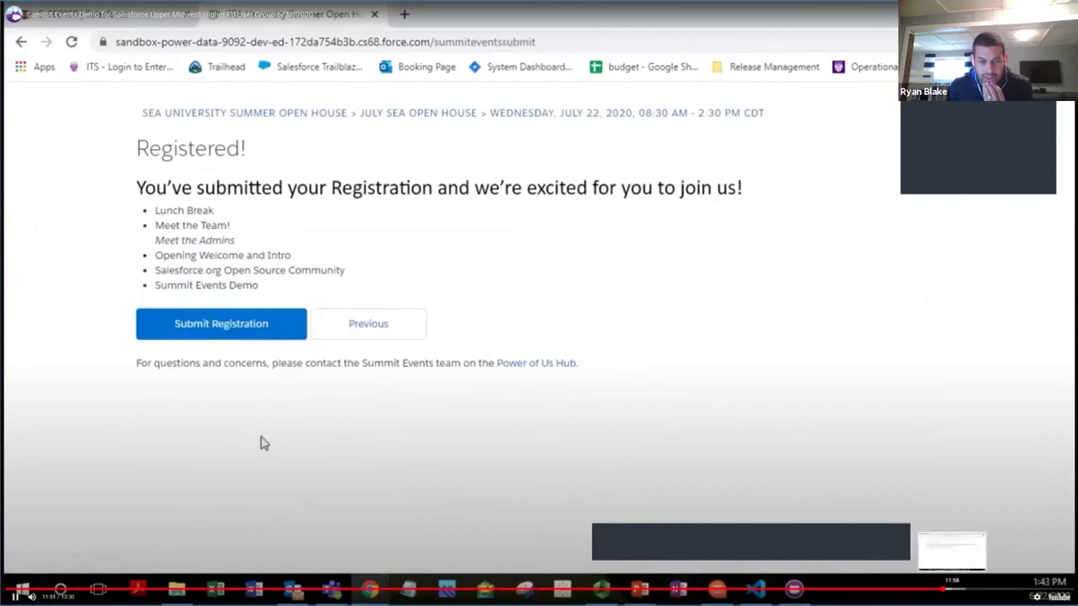
left_click(952, 590)
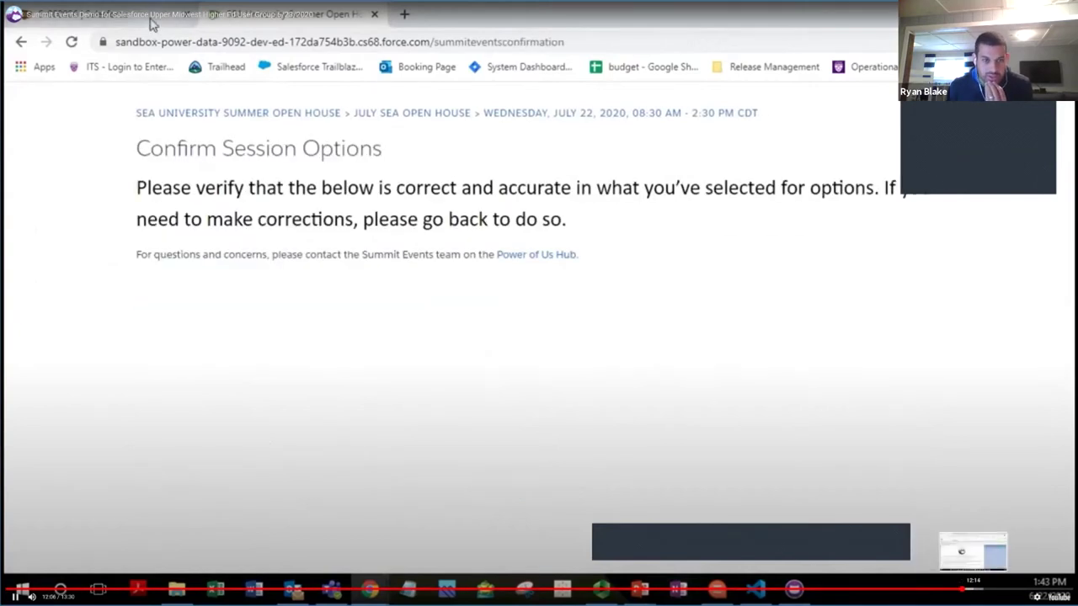
left_click(964, 590)
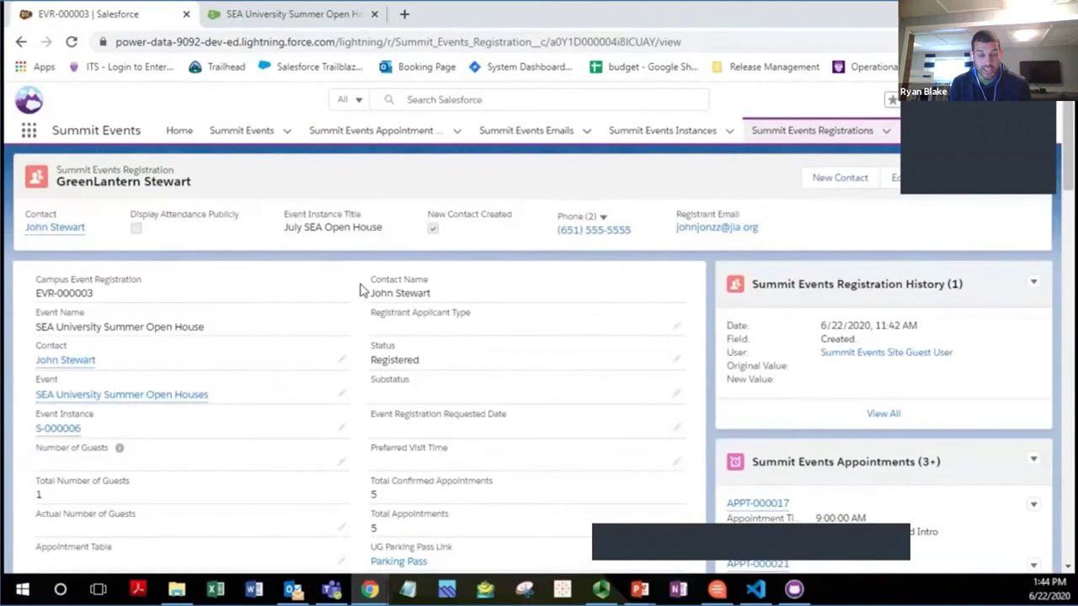
Step: Examine the registration record's event instance details, matching log, registrant information and question answers, and open its full list of appointments
scroll(341, 279, "down", 8)
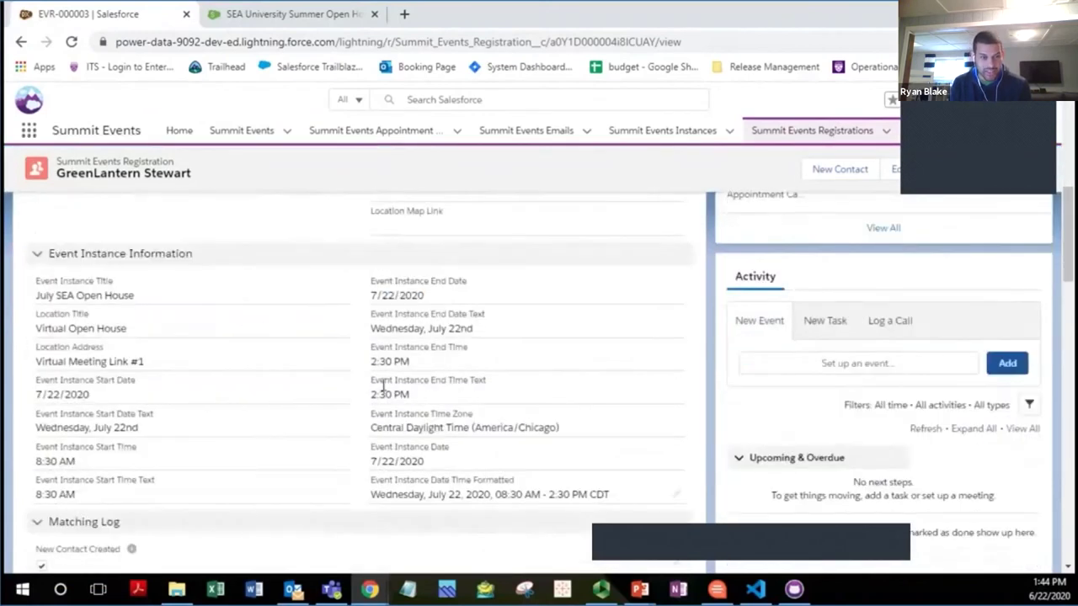
scroll(383, 385, "down", 5)
scroll(353, 340, "up", 2)
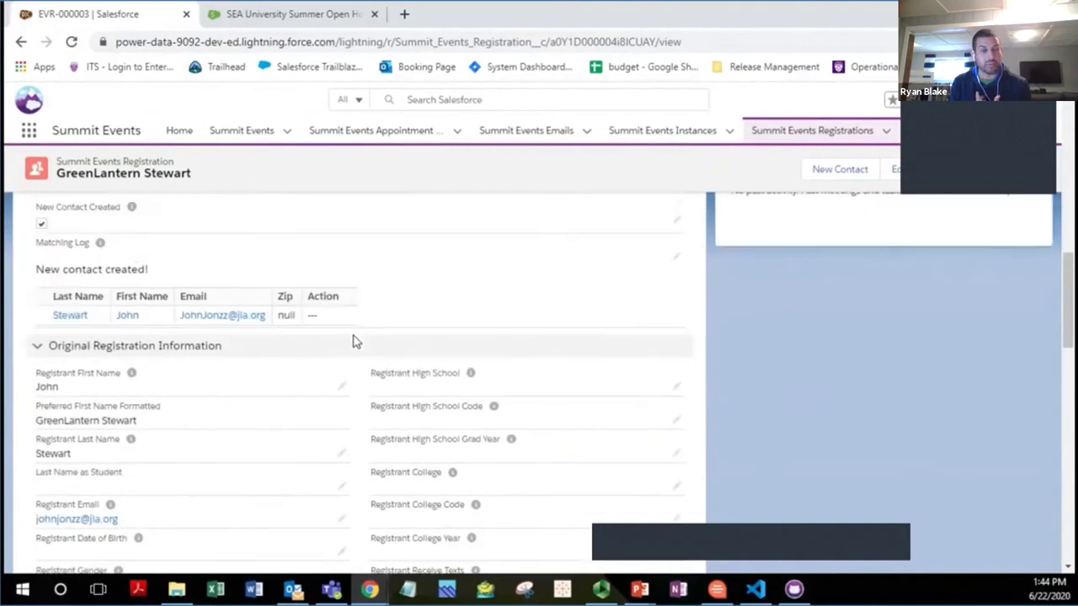
scroll(450, 343, "down", 10)
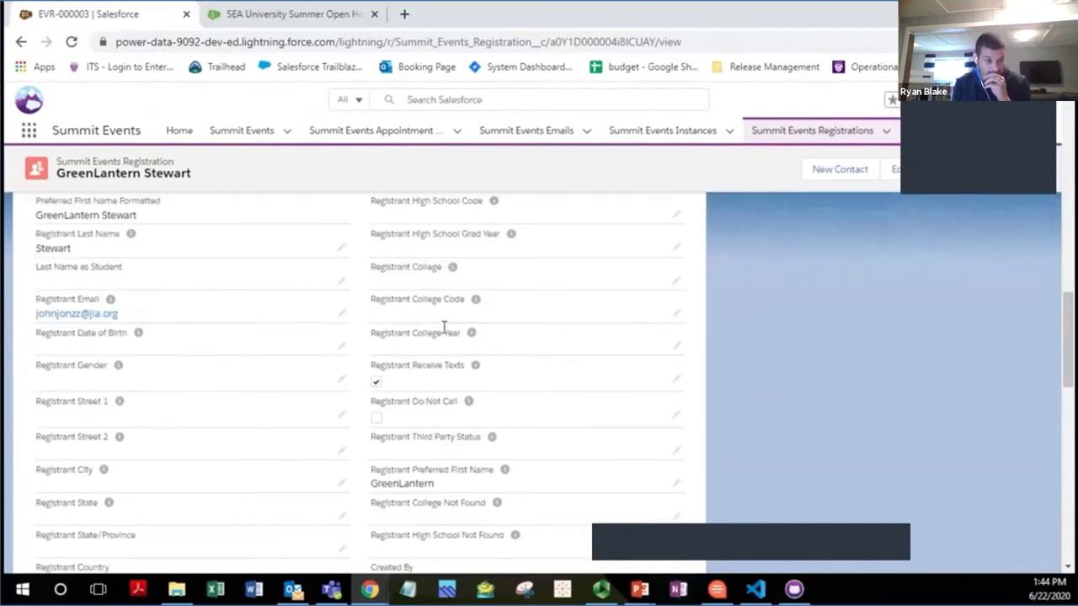
scroll(409, 322, "down", 3)
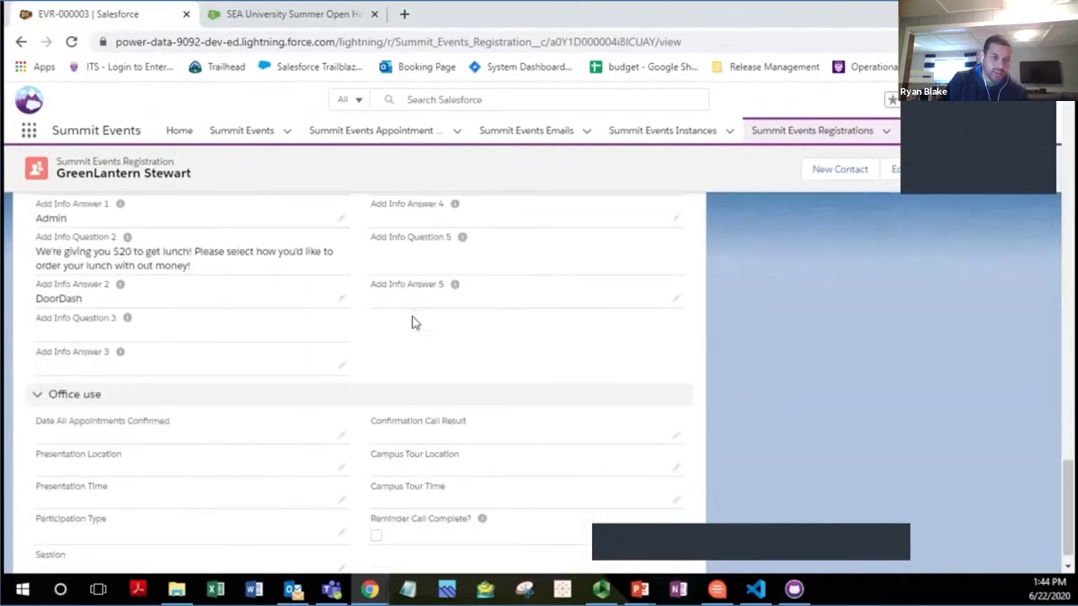
scroll(414, 320, "up", 1)
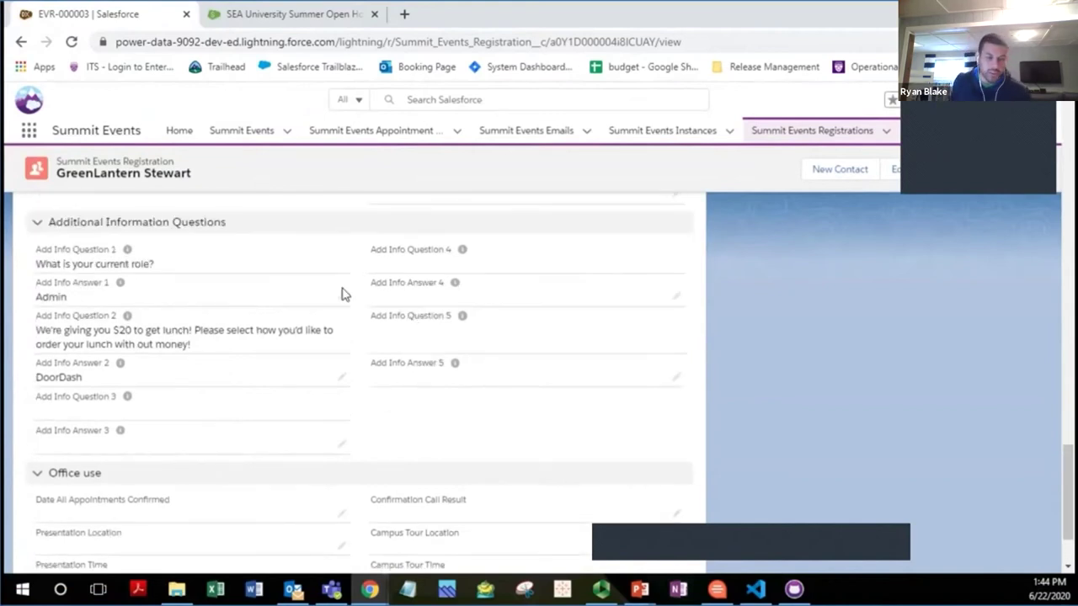
scroll(345, 295, "down", 1)
scroll(401, 303, "up", 10)
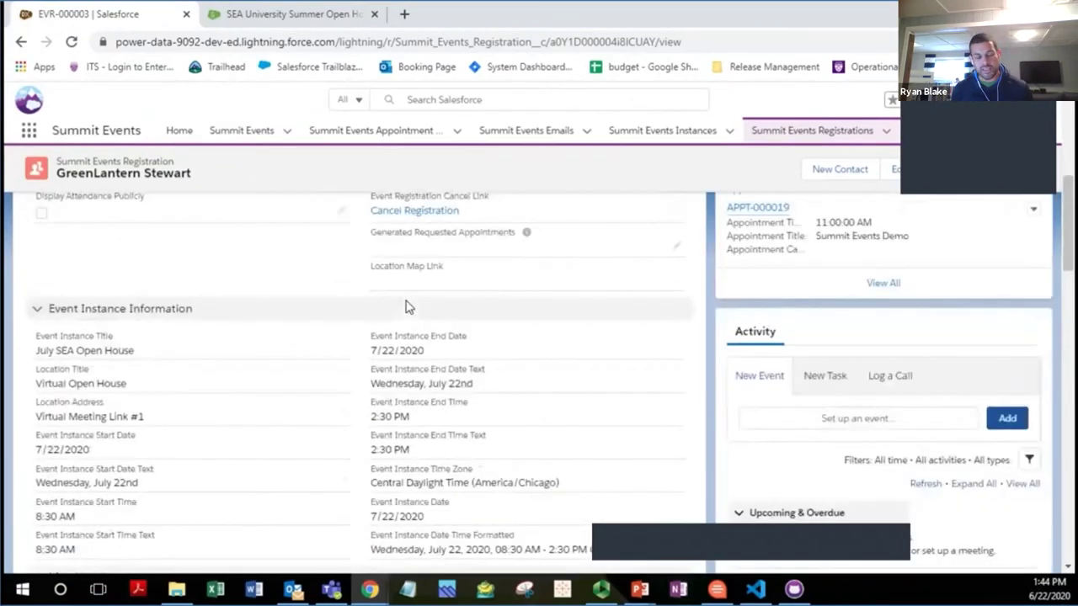
scroll(404, 304, "up", 6)
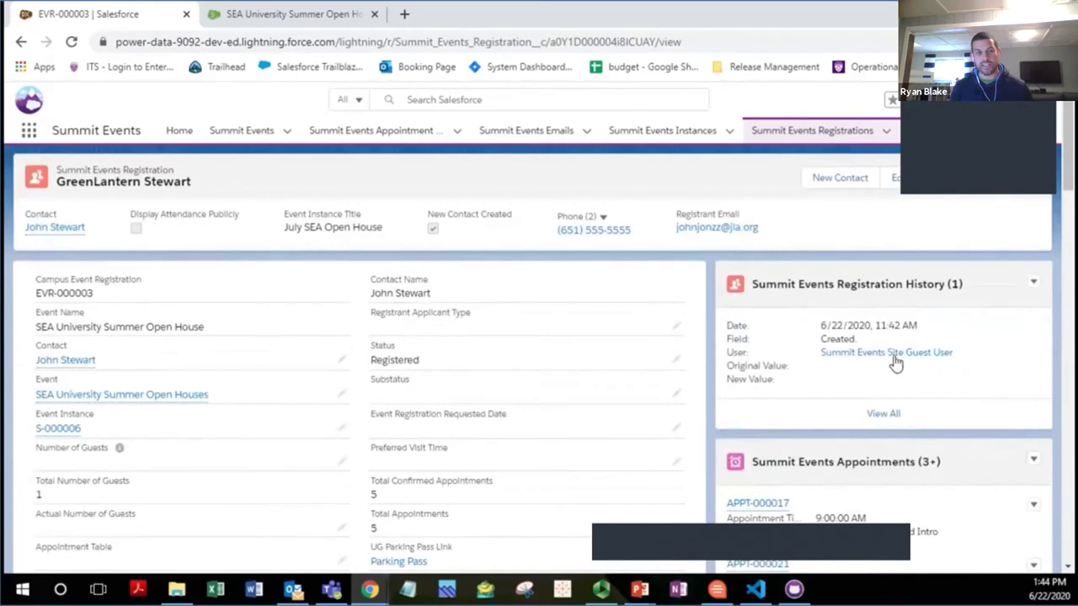
scroll(895, 363, "down", 3)
left_click(876, 310)
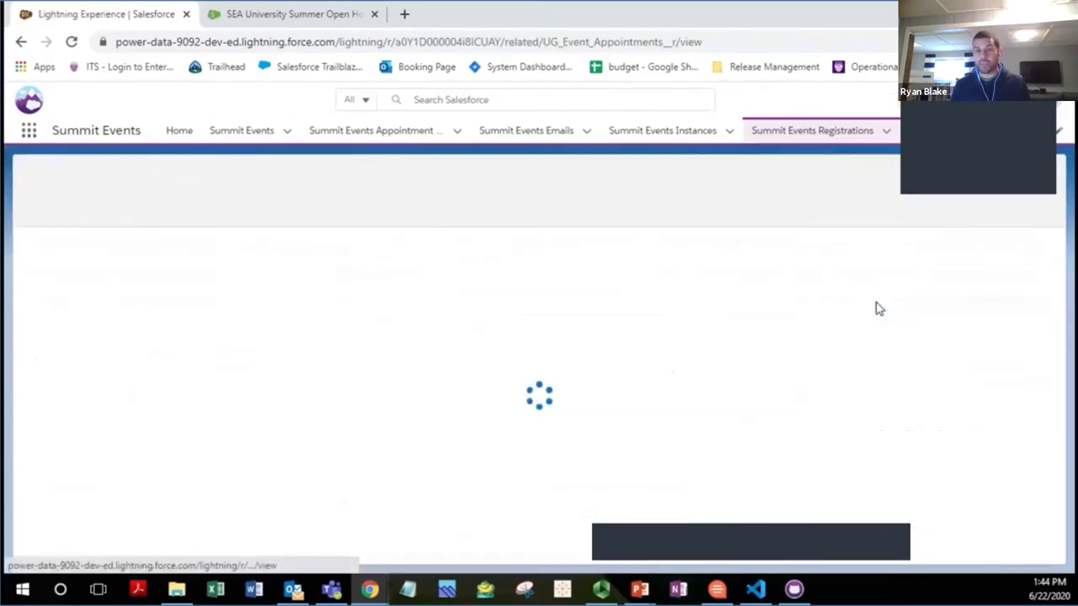
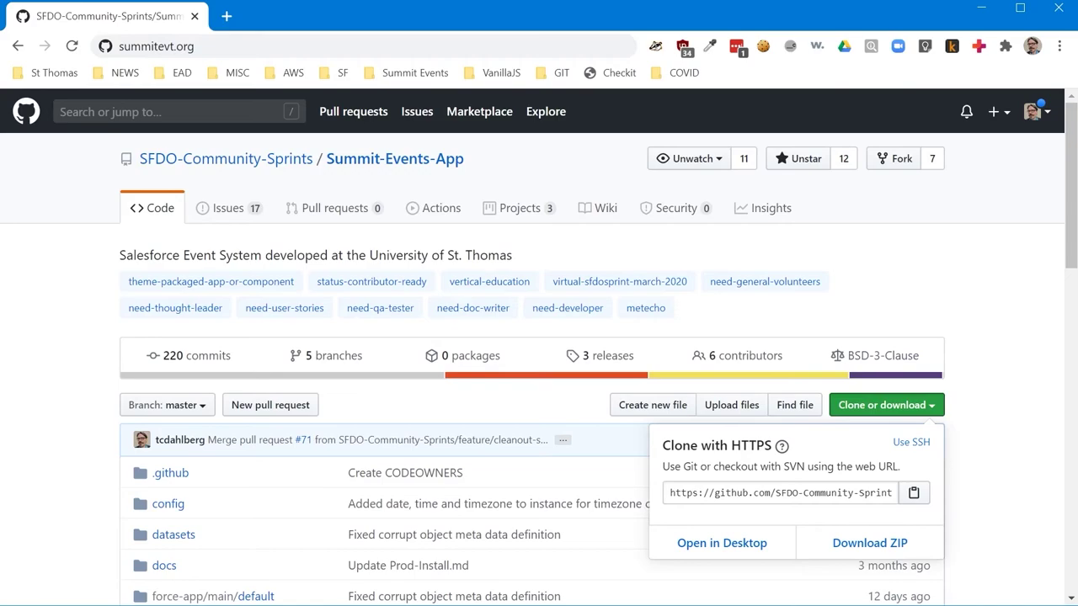
Step: Switch to Windows PowerShell and list the contents of the C:\demo folder
triple_click(76, 57)
left_click(137, 65)
type("dir")
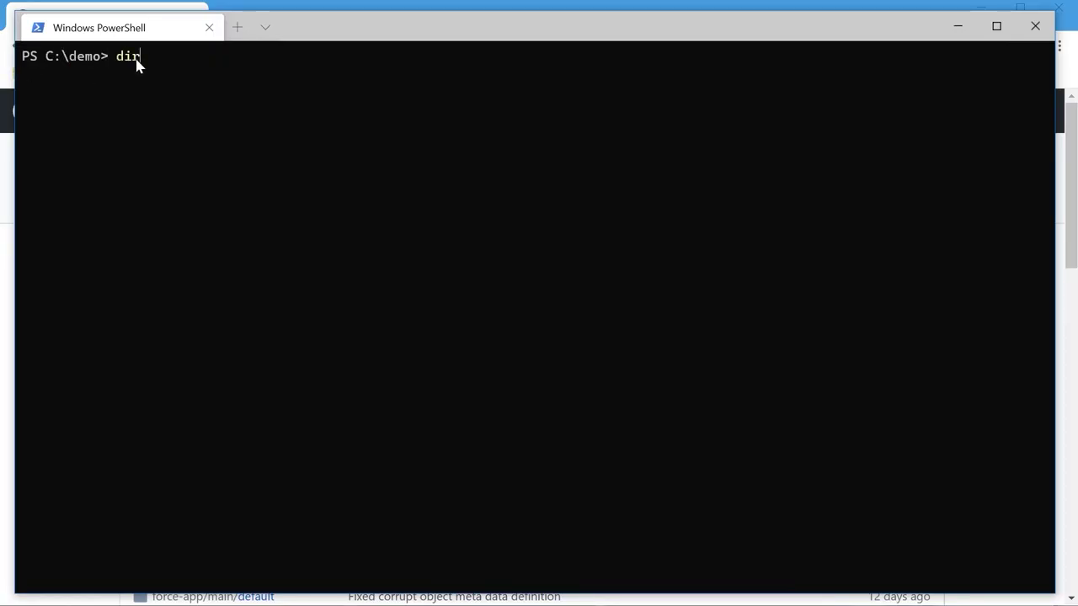
key("Return")
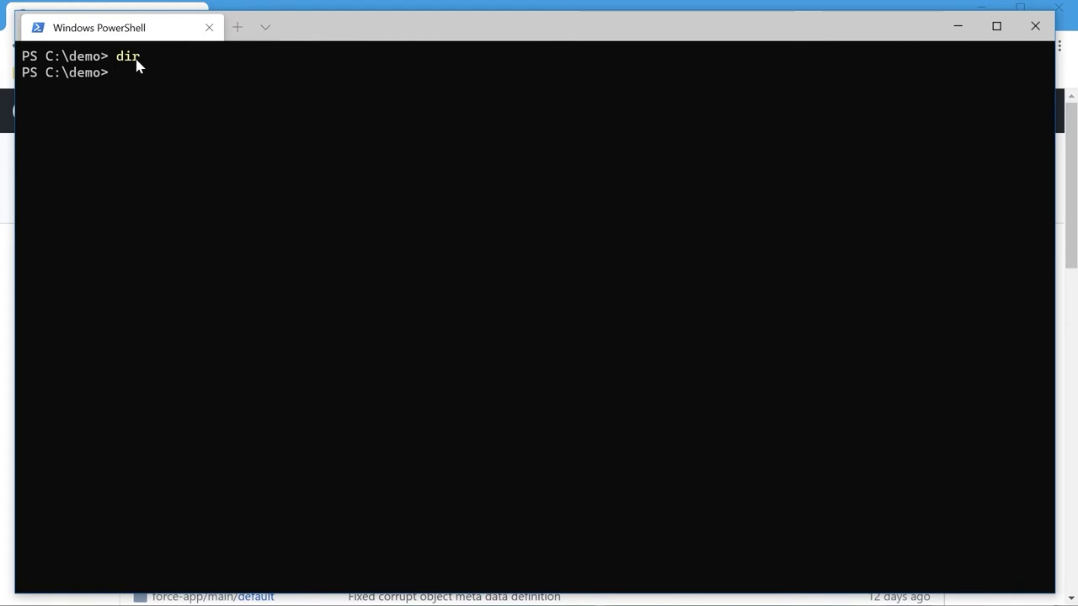
type("git clone")
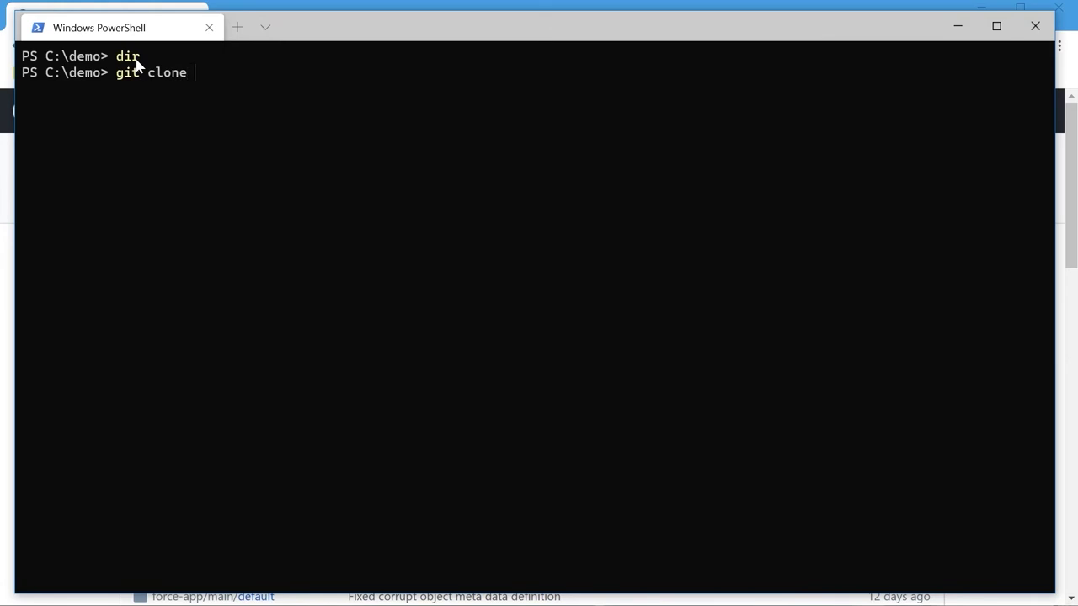
type("https://github.com/SFDO-Community-Sprints/Summit-Events-App.git")
key("Return")
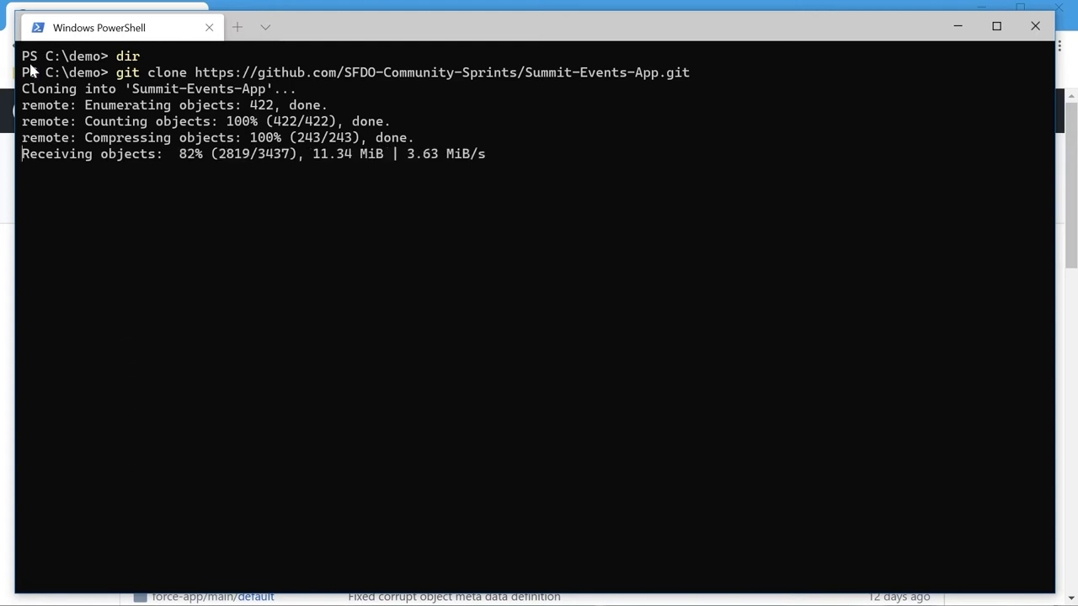
type("dir")
key("Return")
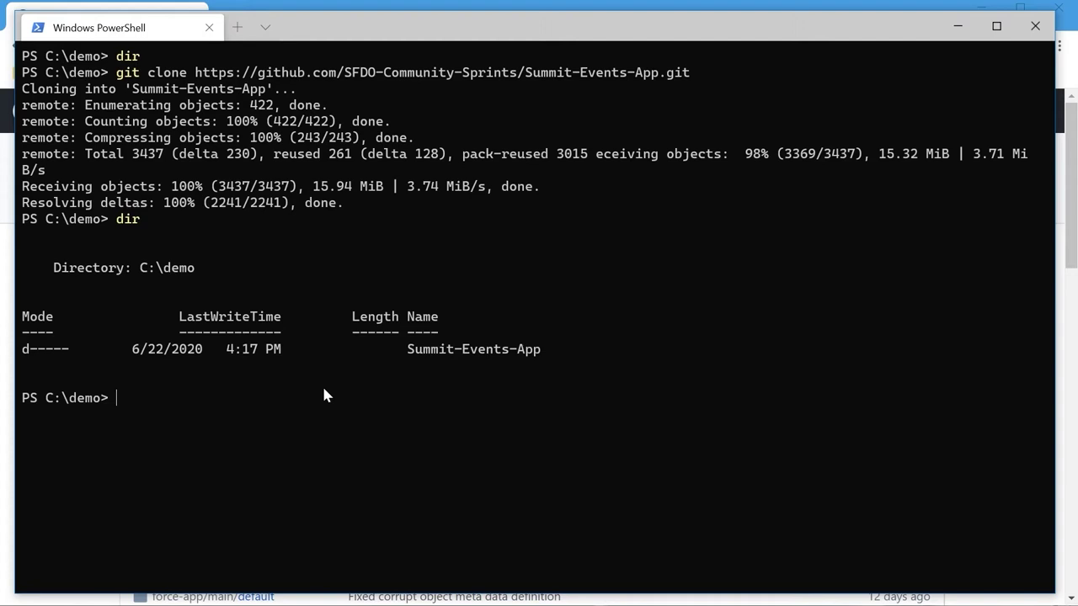
Step: Change into the cloned Summit-Events-App directory and list its files
type("cd S")
key("Tab")
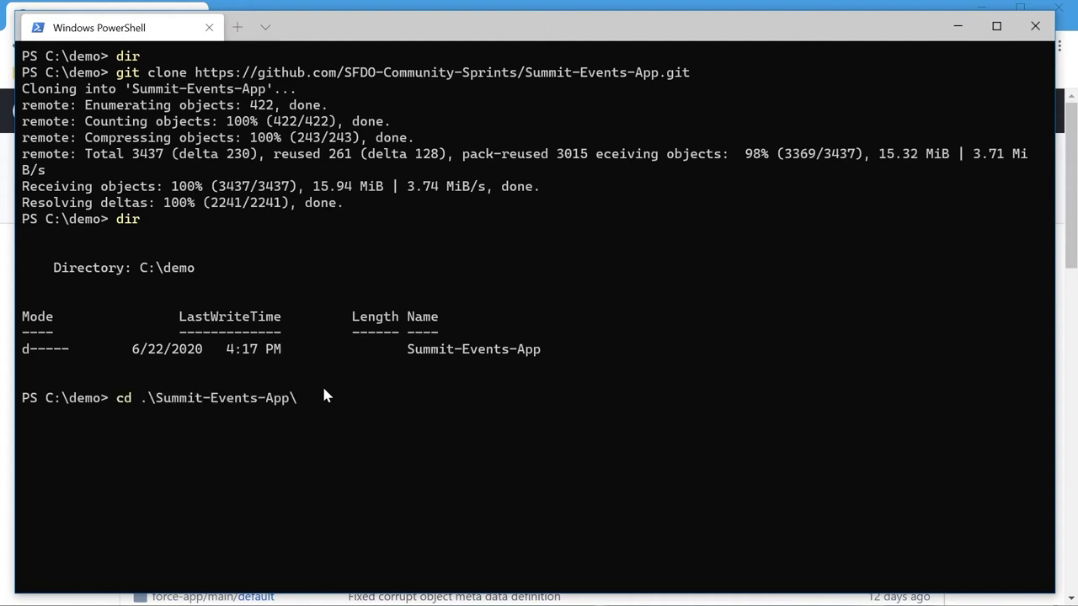
key("Return")
type("dir")
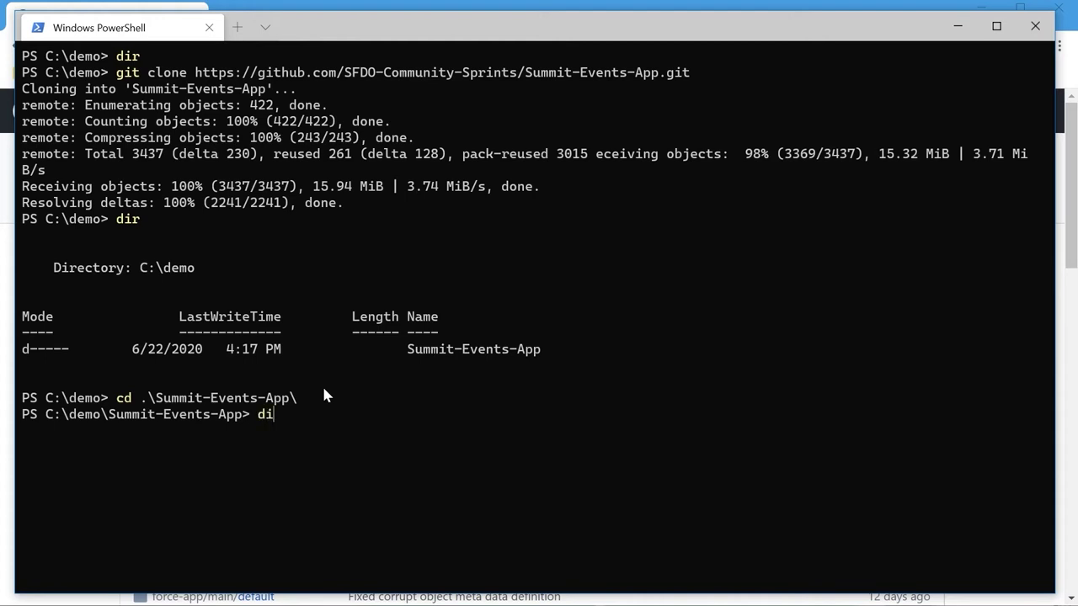
key("Return")
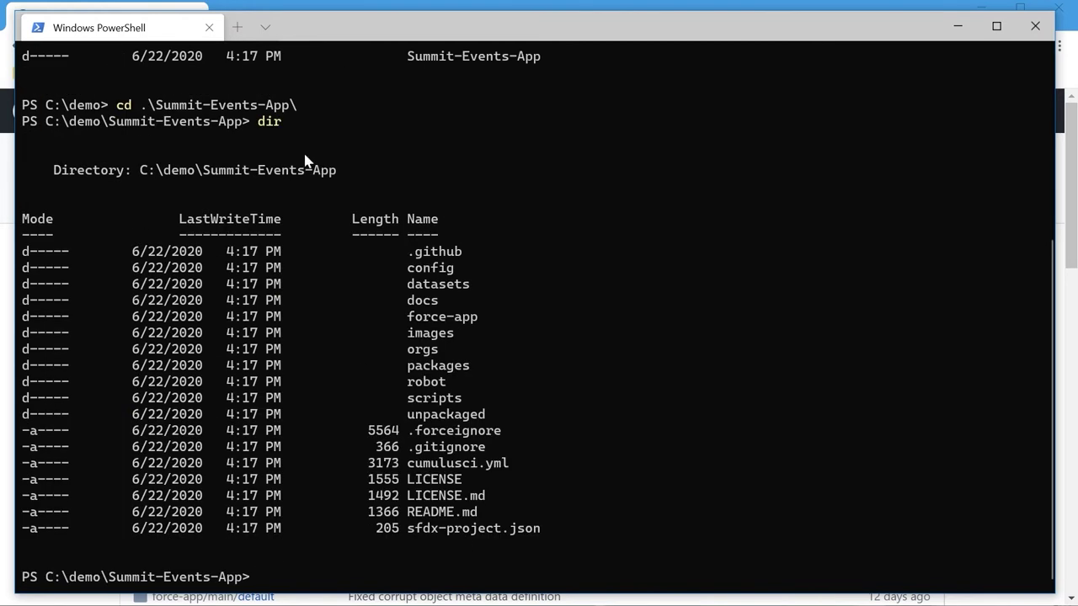
Step: Switch to Chrome and look over the repository's file list on GitHub for comparison with the cloned folder
left_click(284, 8)
scroll(383, 261, "down", 8)
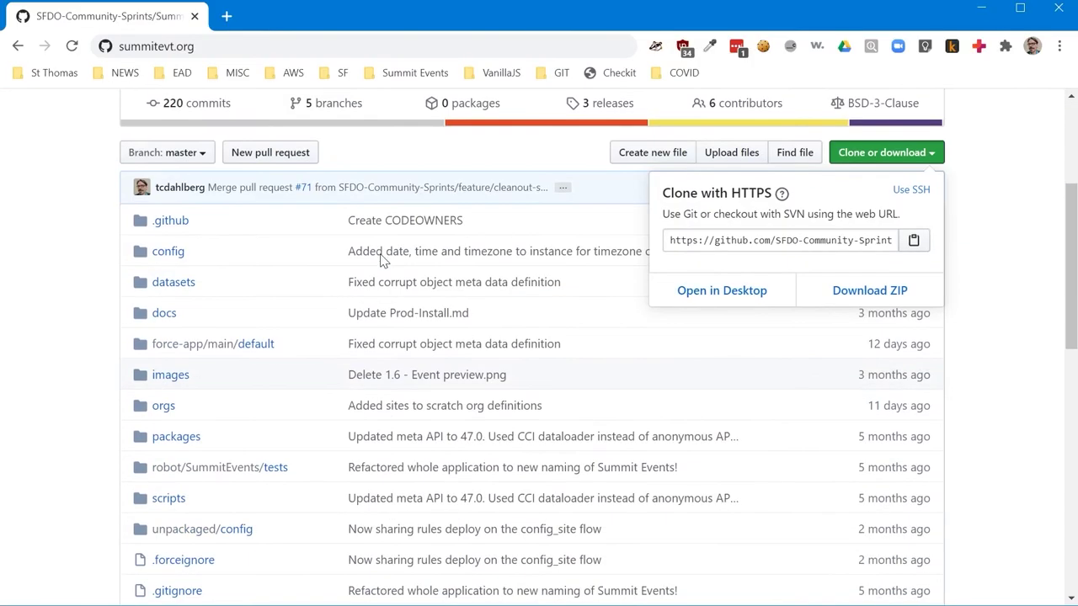
scroll(383, 261, "up", 6)
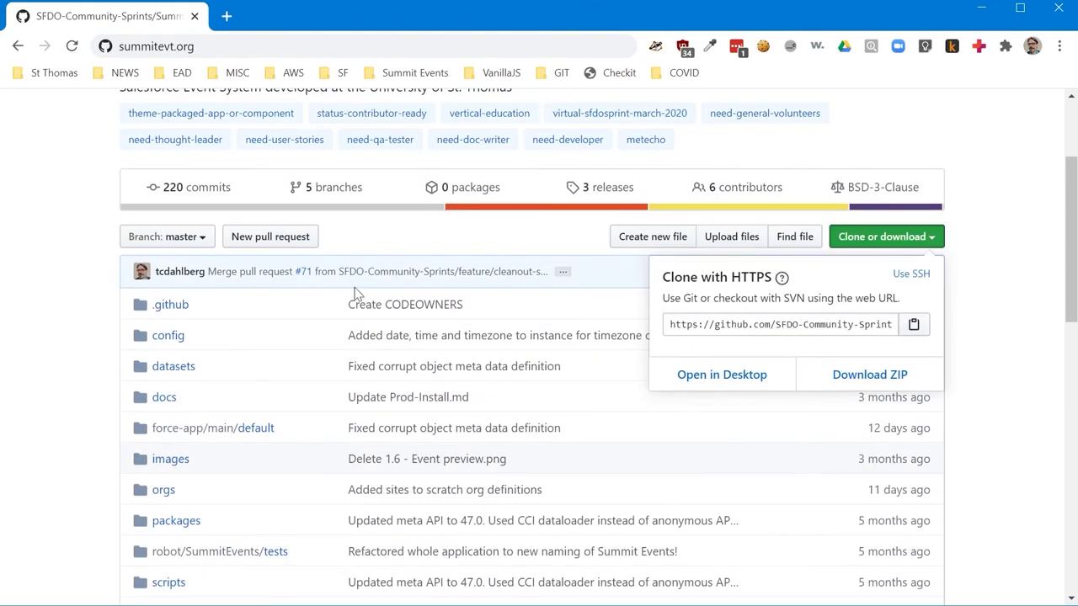
Step: Authorize the default Dev Hub from PowerShell with sfdx force:auth:web:login under the alias my-hub-org, logging in with the prefilled Salesforce credentials
key("alt+Tab")
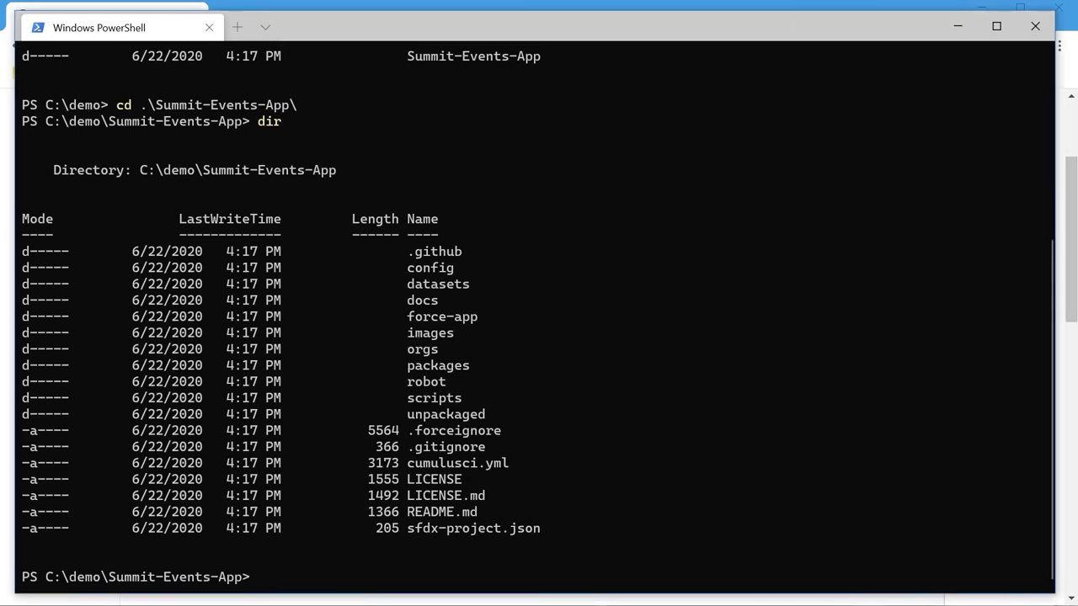
key("ctrl+v")
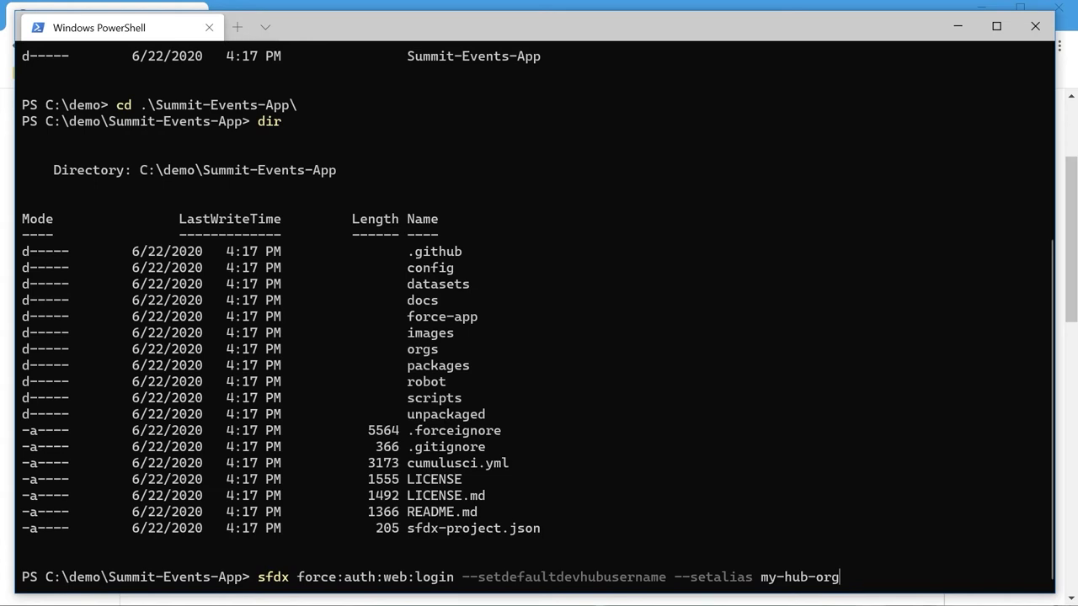
key("Return")
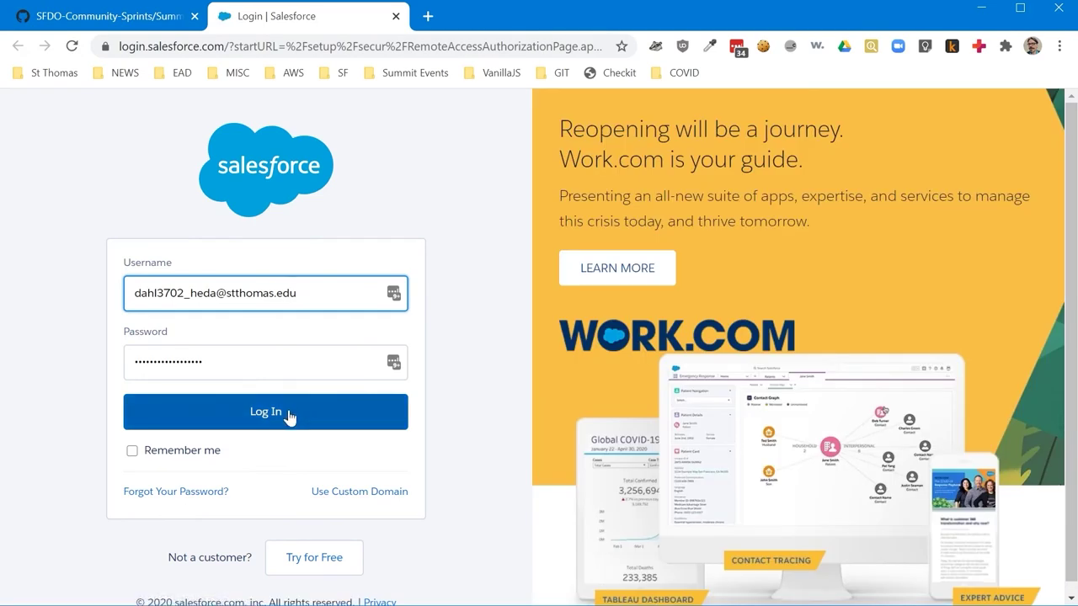
left_click(289, 415)
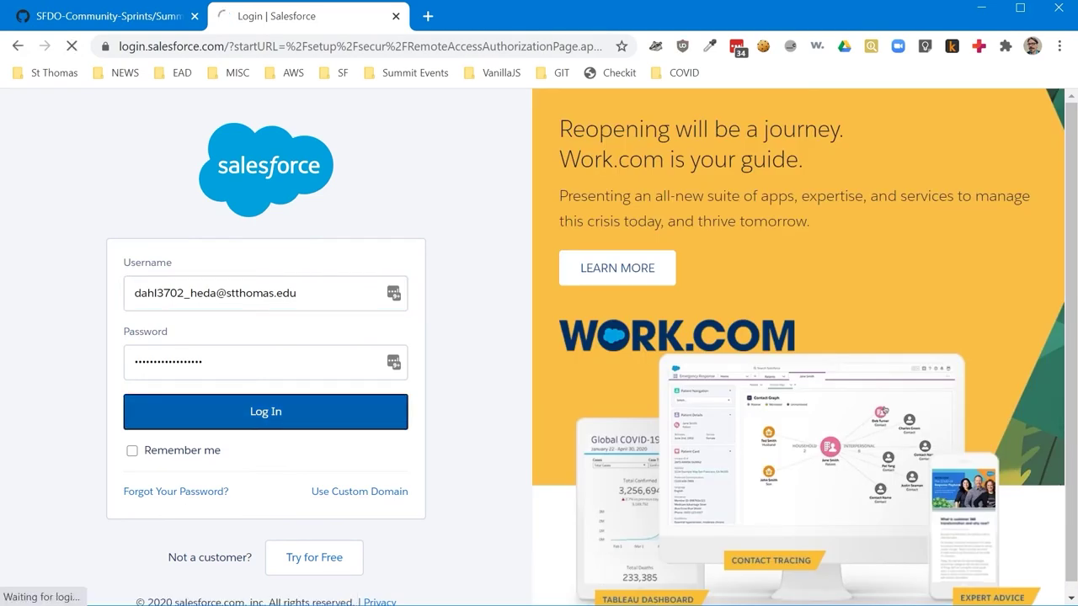
key("alt+Tab")
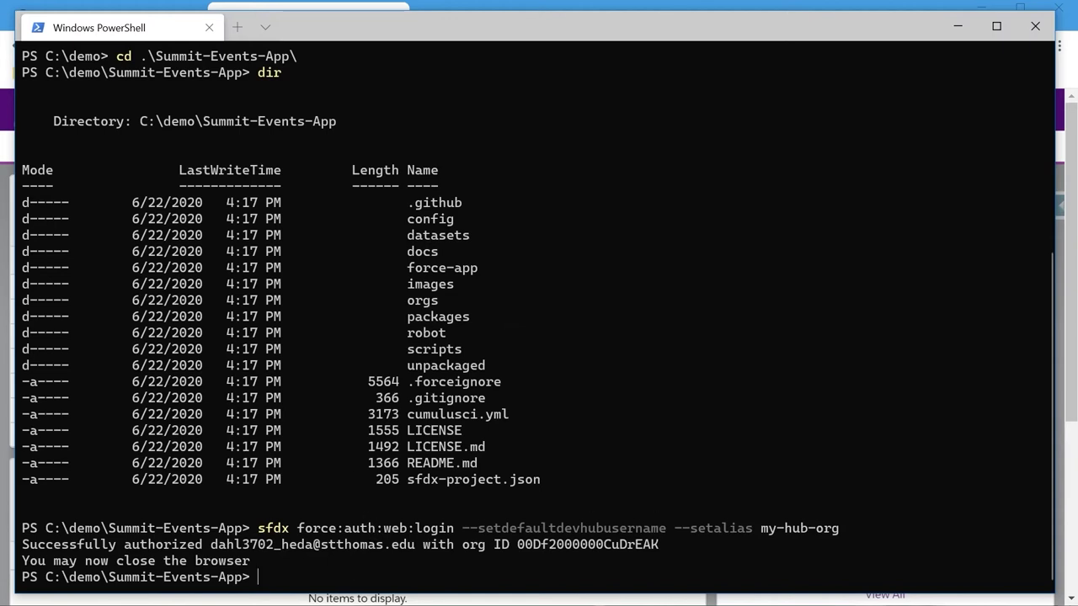
Step: Clear the terminal, list the available orgs with cci org list, and highlight the dev scratch org's row
type("cls")
key("Return")
type("cci org list")
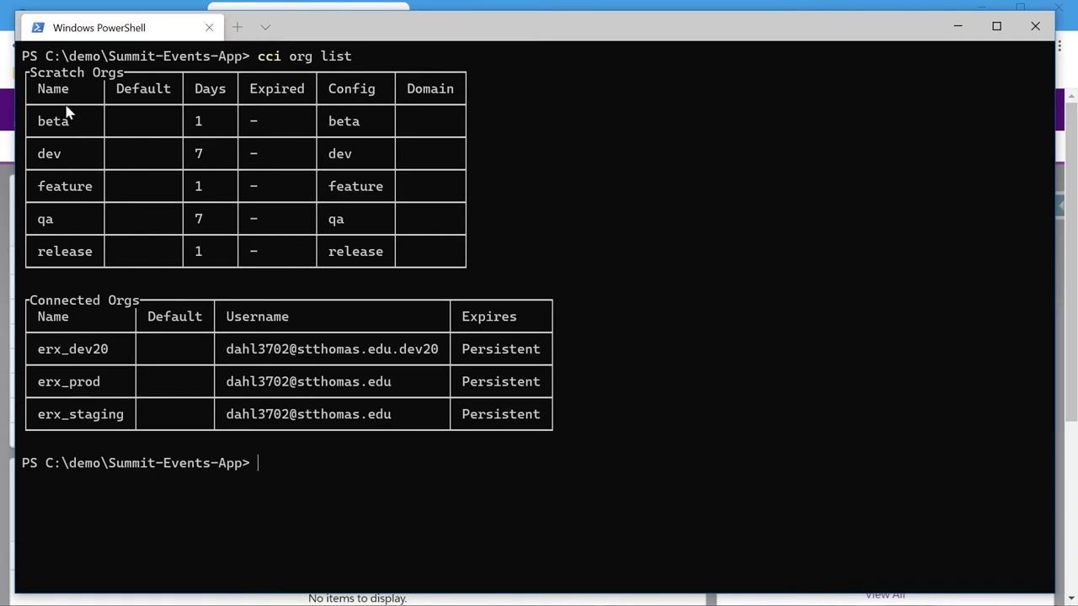
left_click_drag(36, 153, 440, 163)
Step: Run the CumulusCI dev_org flow against the dev scratch org with cci flow run dev_org --org dev
left_click(320, 468)
type("cci flow run dev")
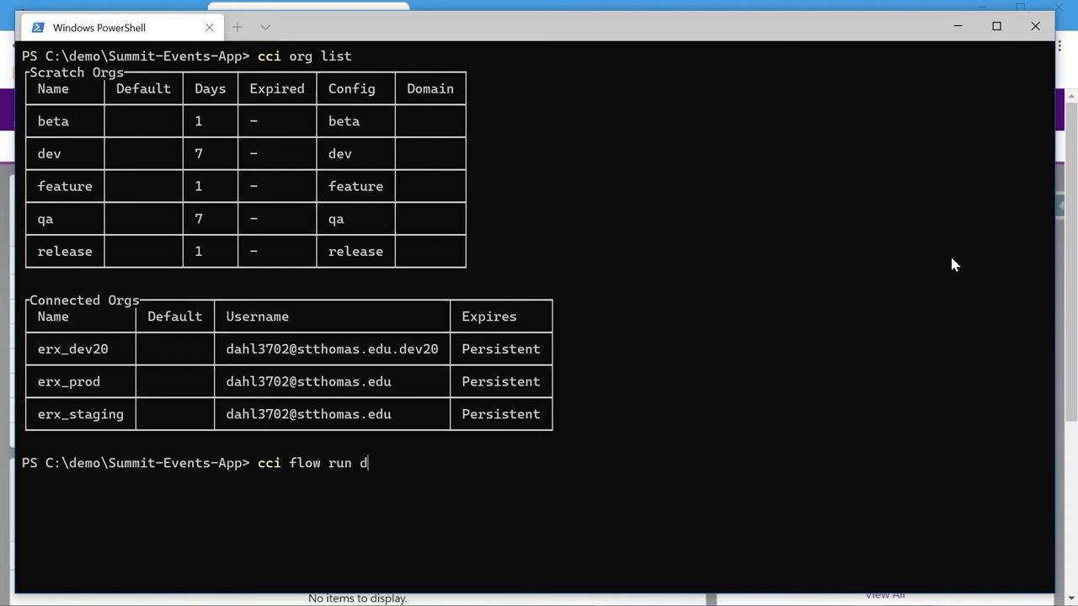
type("_org --org dev")
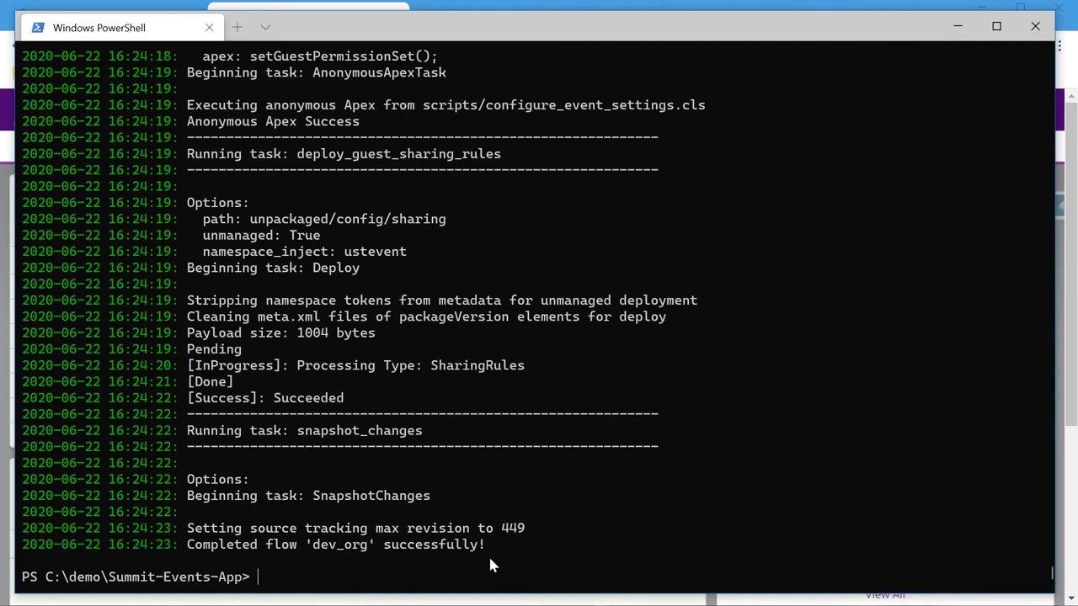
Step: Highlight the dev_org flow's completion line, list the orgs with cci org list, and highlight the dev scratch org's row
left_click_drag(498, 546, 190, 549)
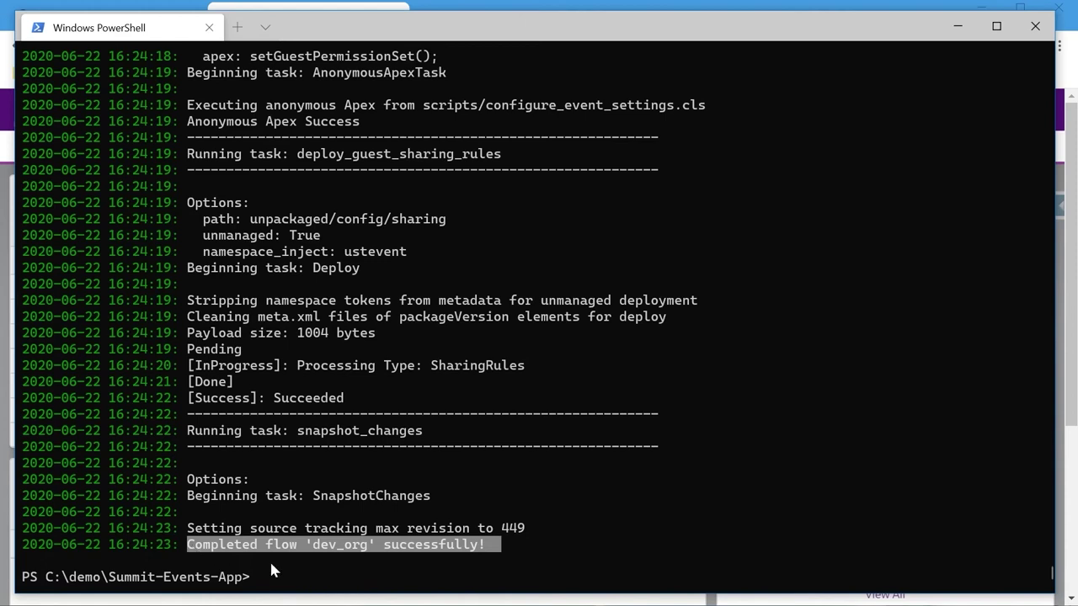
key("ctrl+c")
type("cci org list")
key("Return")
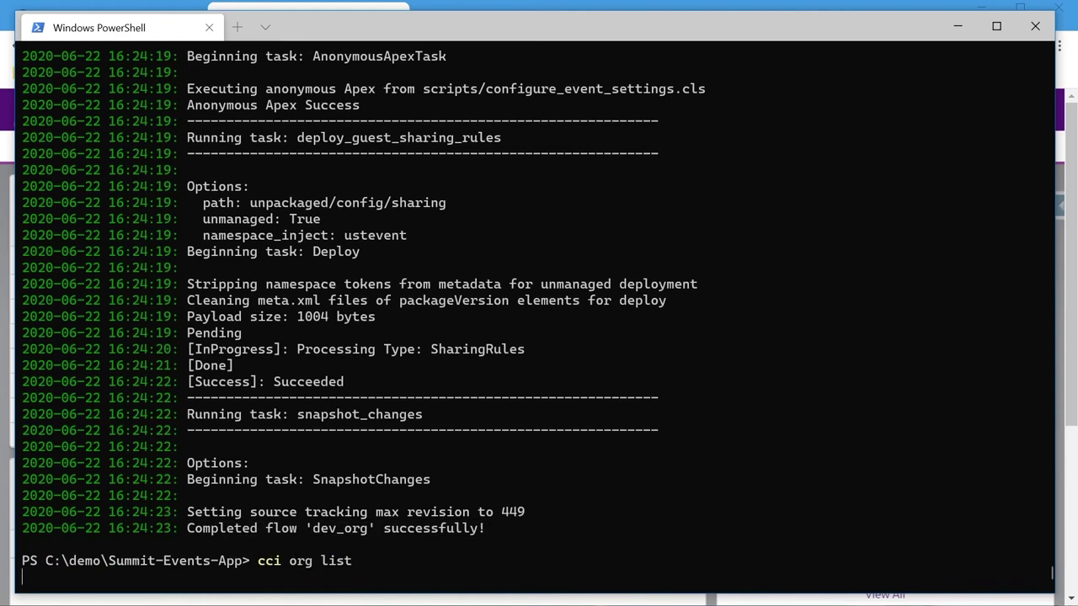
left_click_drag(633, 269, 30, 272)
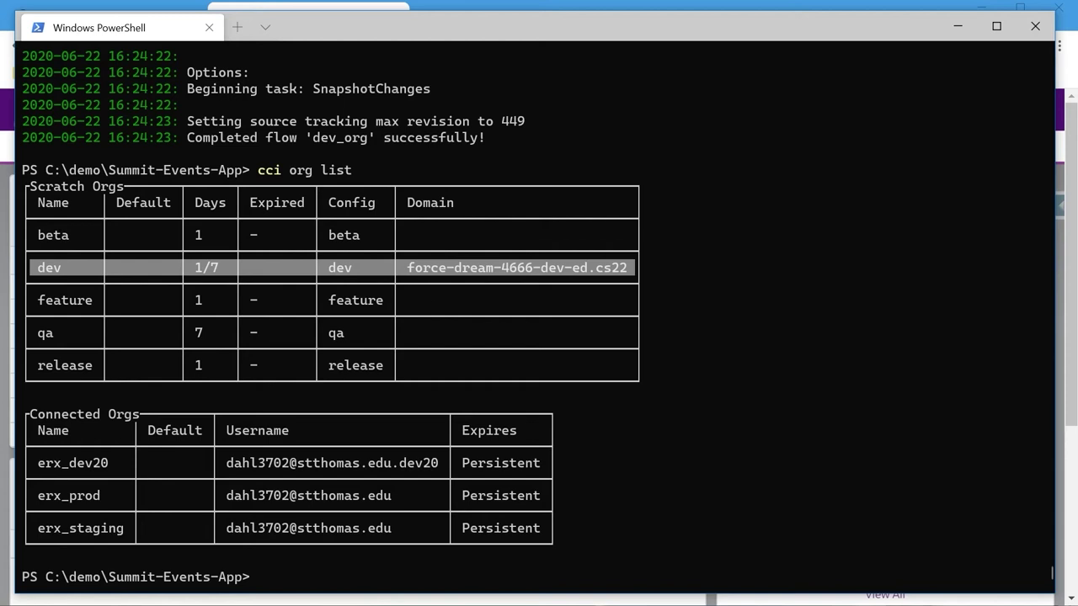
left_click(344, 581)
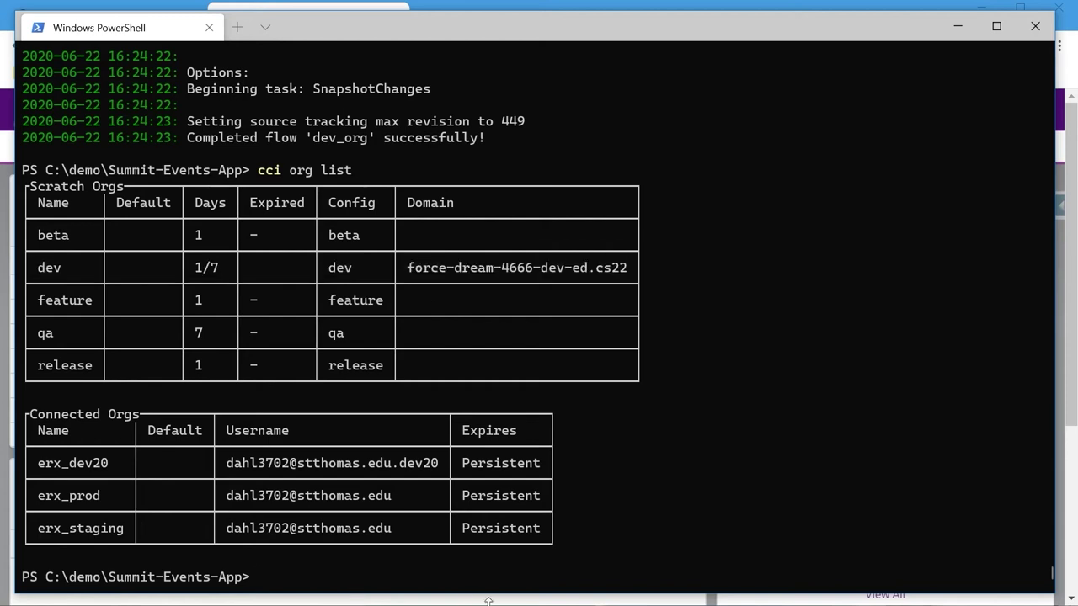
Step: Open the dev scratch org in the browser with cci org browser dev and launch the Summit Events app
type("cci org browser dev")
key("Return")
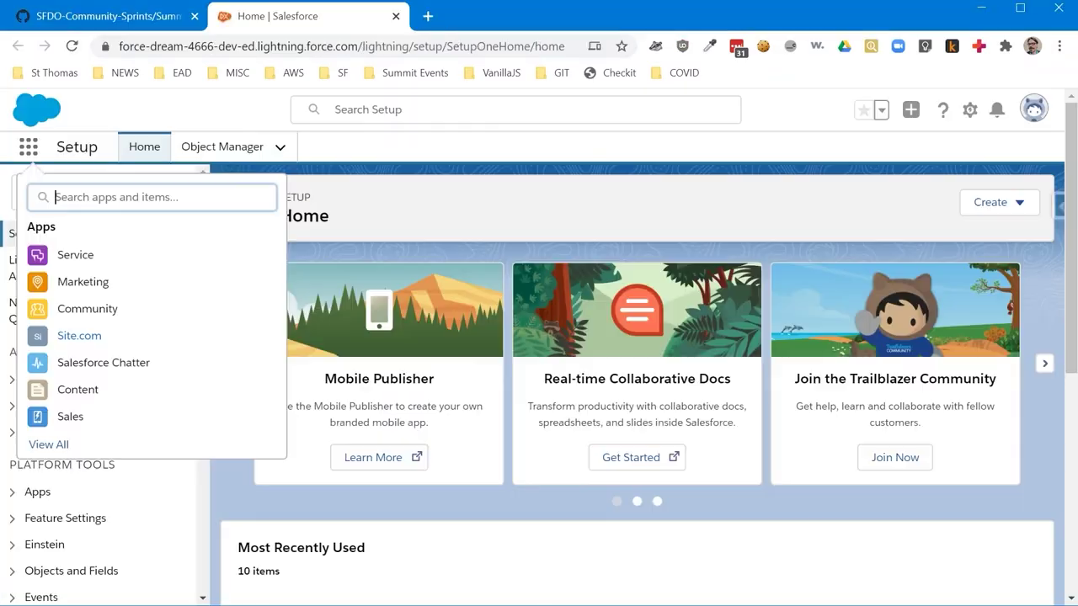
type("summ")
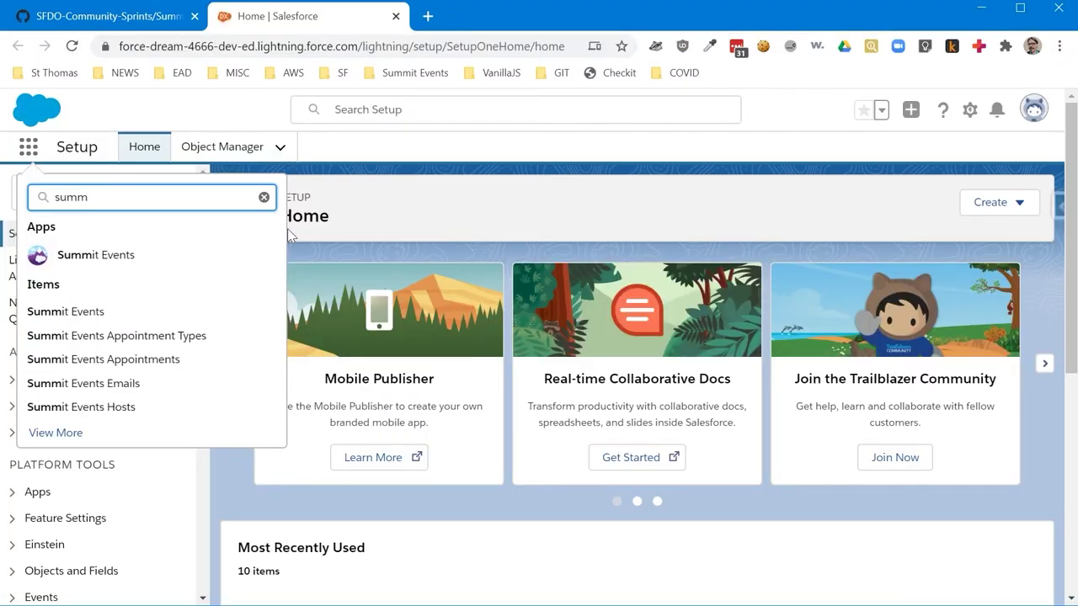
left_click(85, 261)
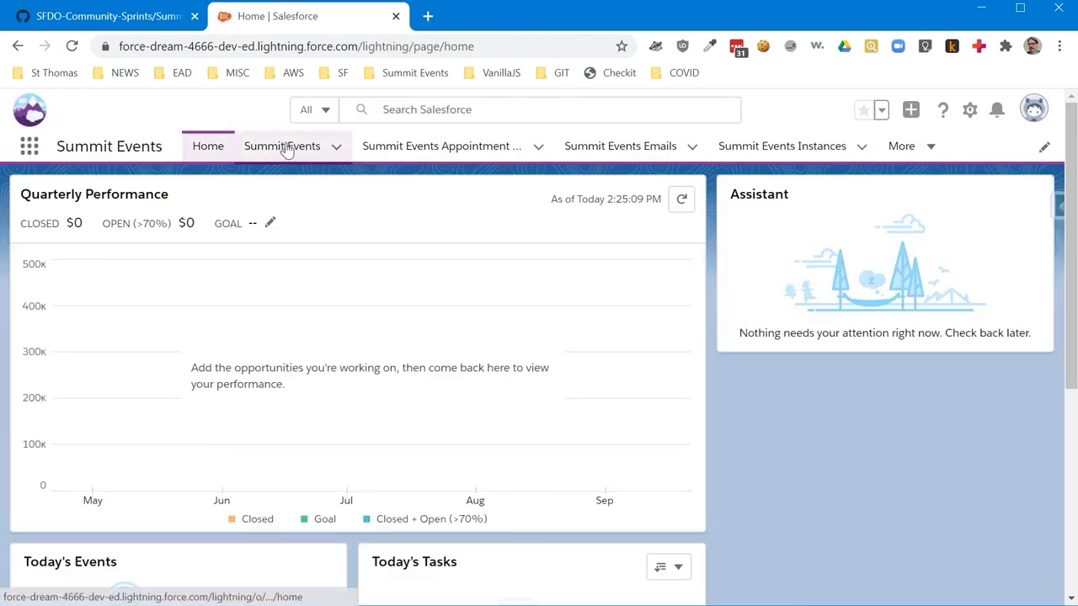
Step: Open Test Event from the All list of Summit Events and view the details of its instance S-000000
left_click(283, 148)
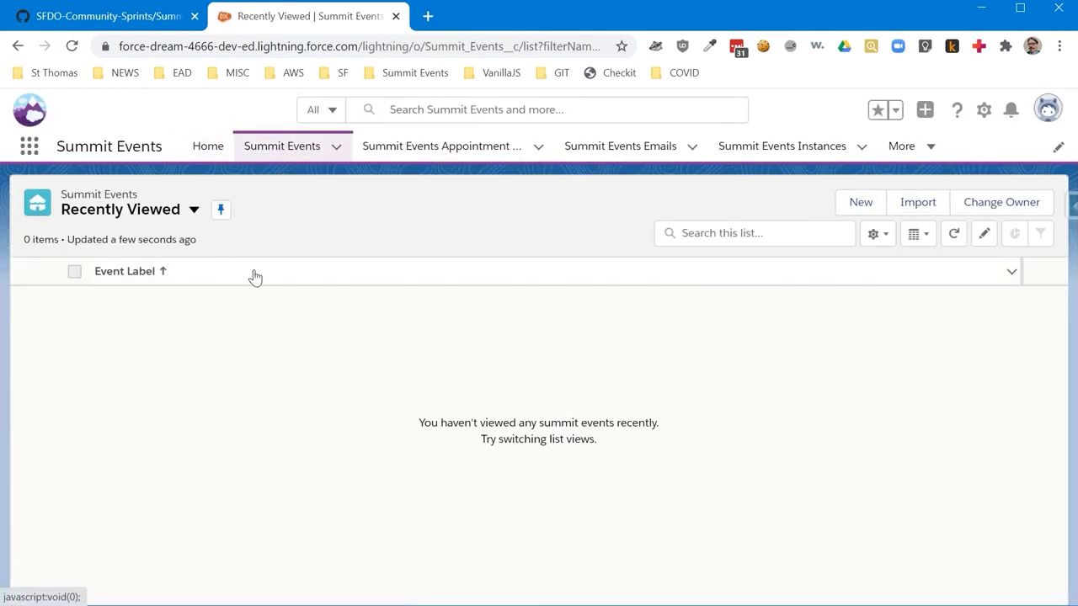
left_click(126, 210)
left_click(105, 268)
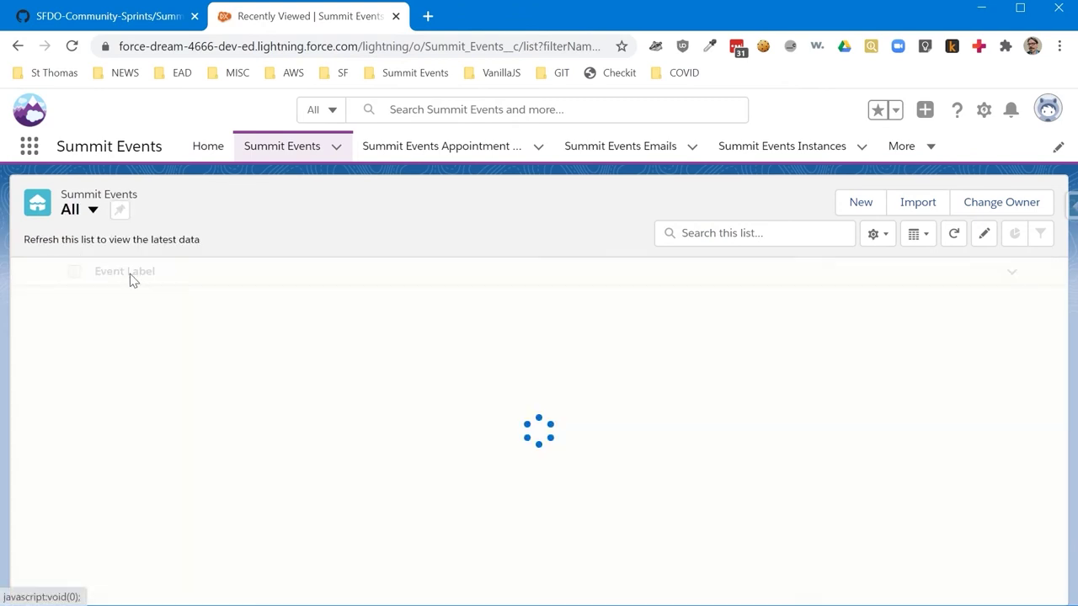
left_click(126, 298)
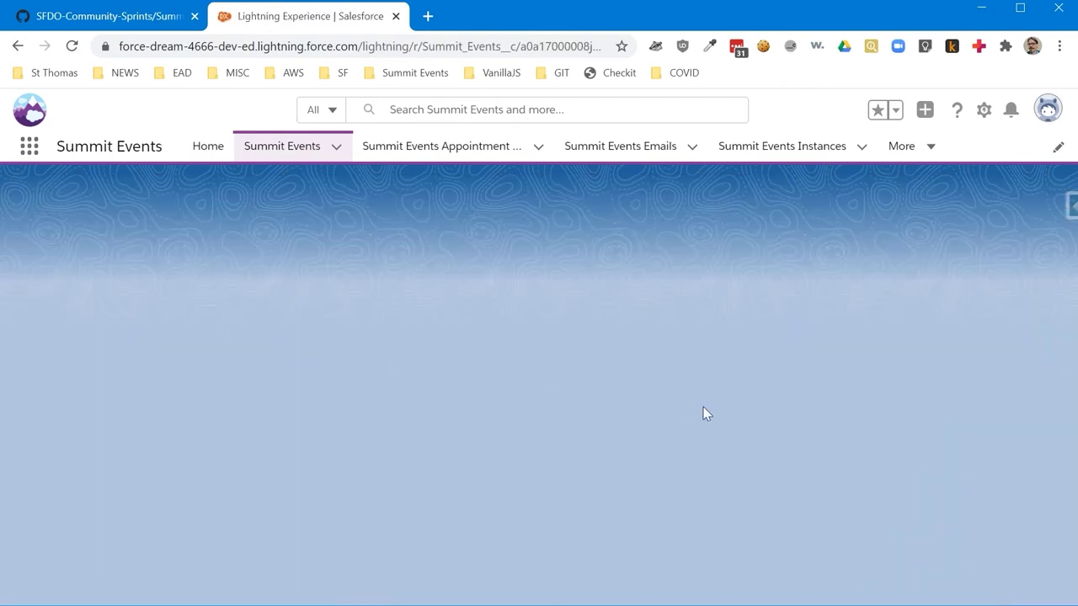
scroll(751, 364, "down", 3)
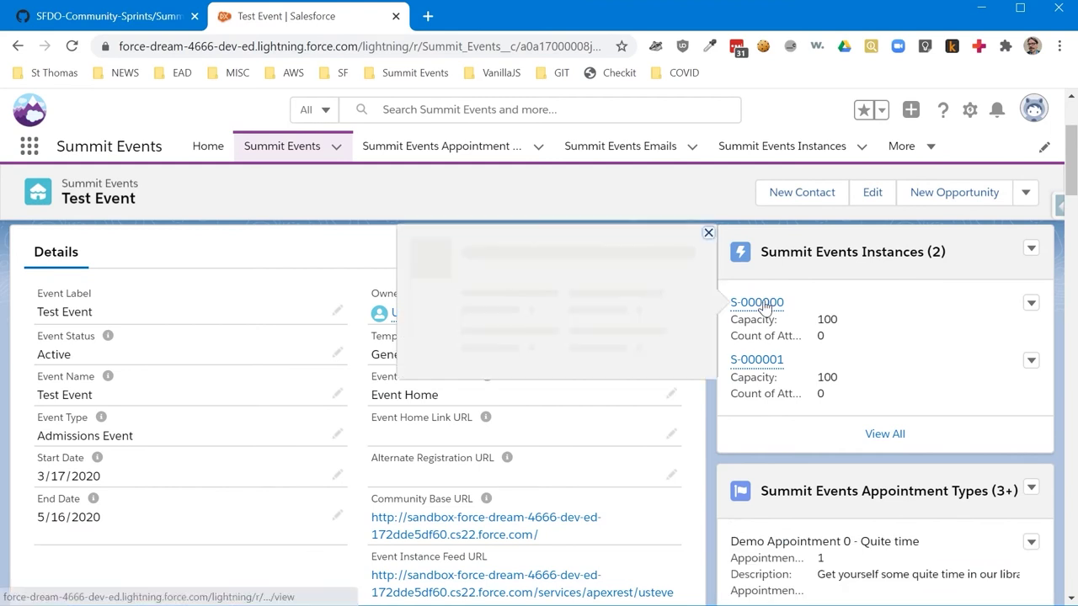
left_click(758, 303)
scroll(79, 435, "down", 5)
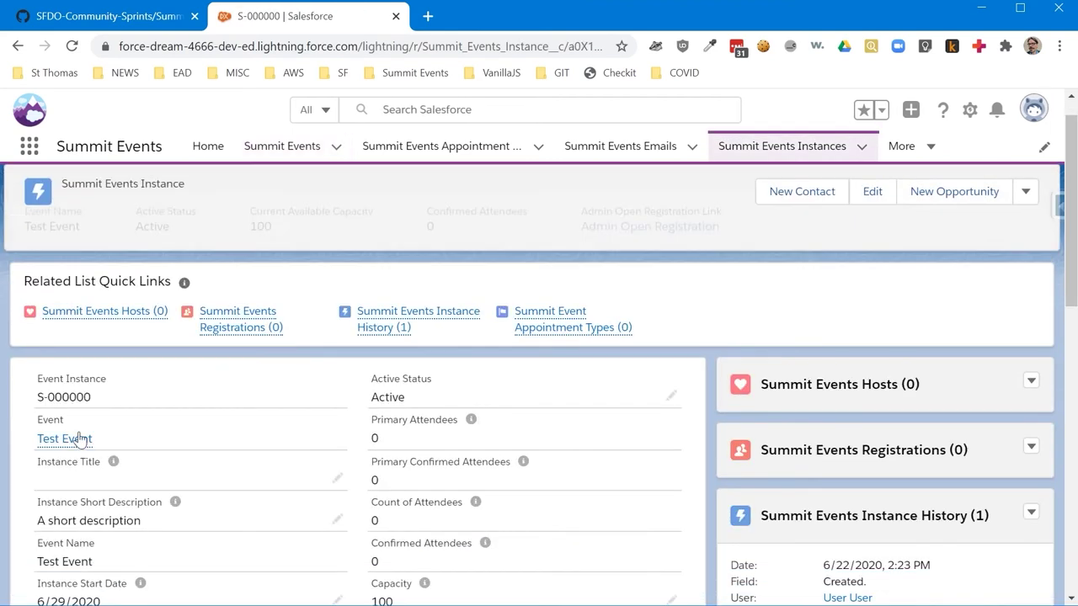
Step: Open the instance's public registration page from its Register link and inspect the "I am..." choices
left_click(393, 382)
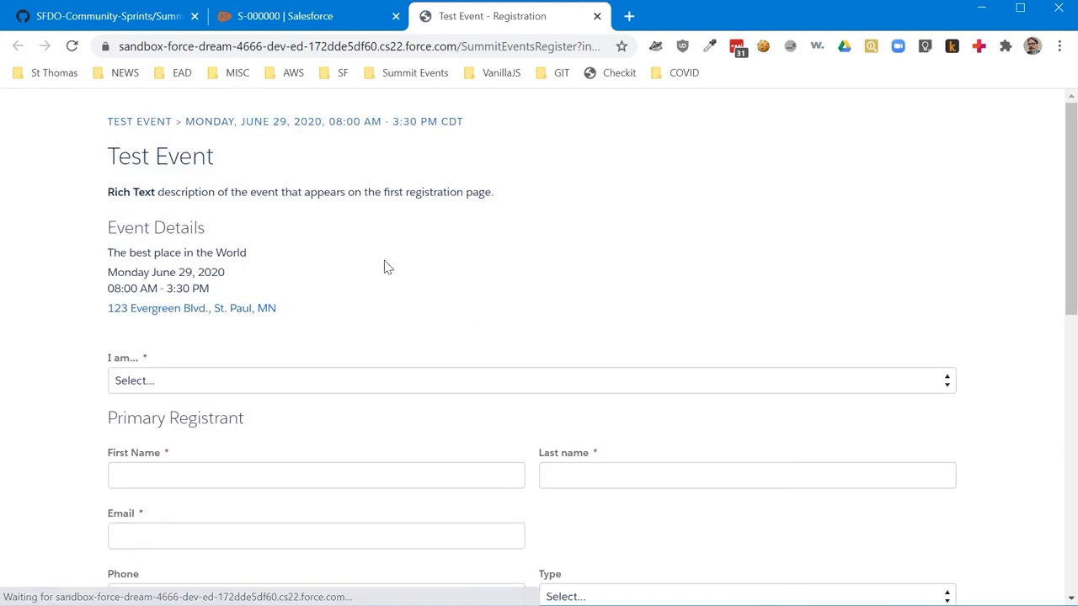
scroll(465, 298, "down", 2)
left_click(295, 219)
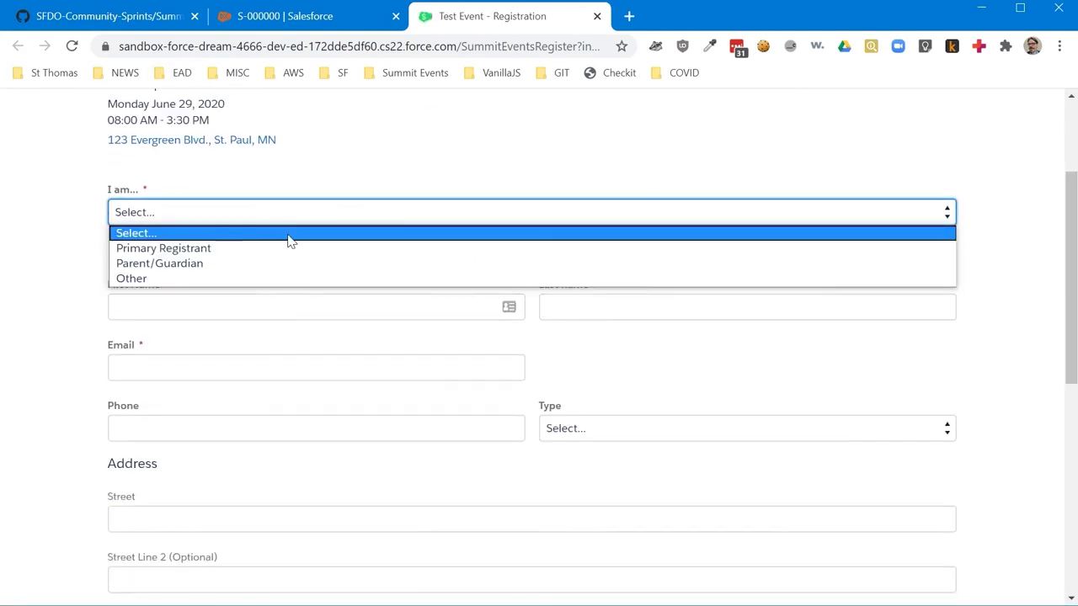
left_click(269, 279)
Step: Return to the Salesforce instance record, open Setup's Object Manager filtered by Summit, and show the Summit Events Instance object's fields and relationships
left_click(306, 20)
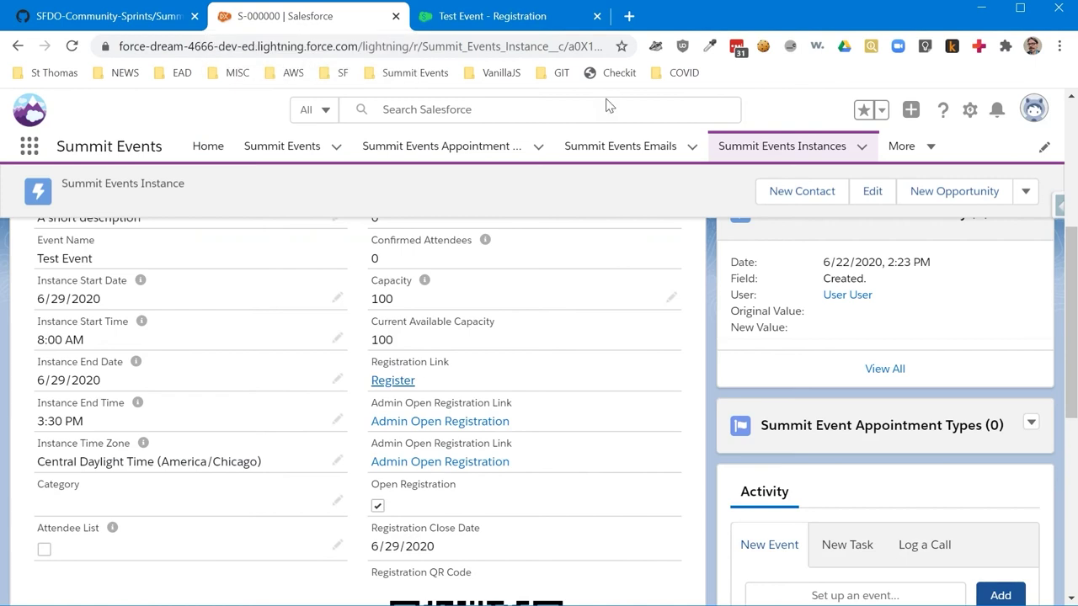
left_click(969, 110)
left_click(885, 152)
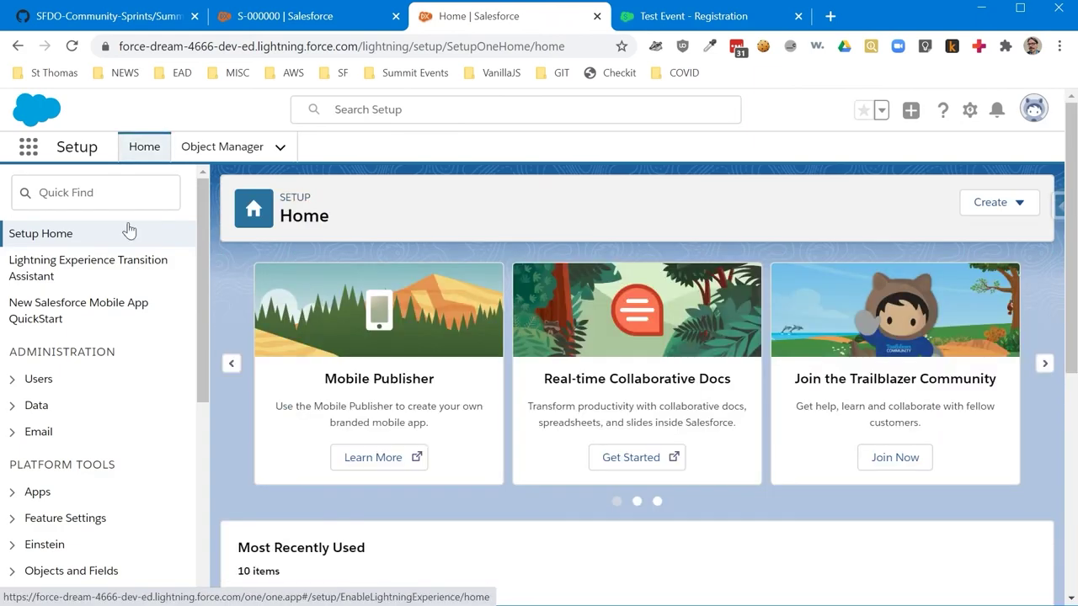
left_click(101, 192)
type("o")
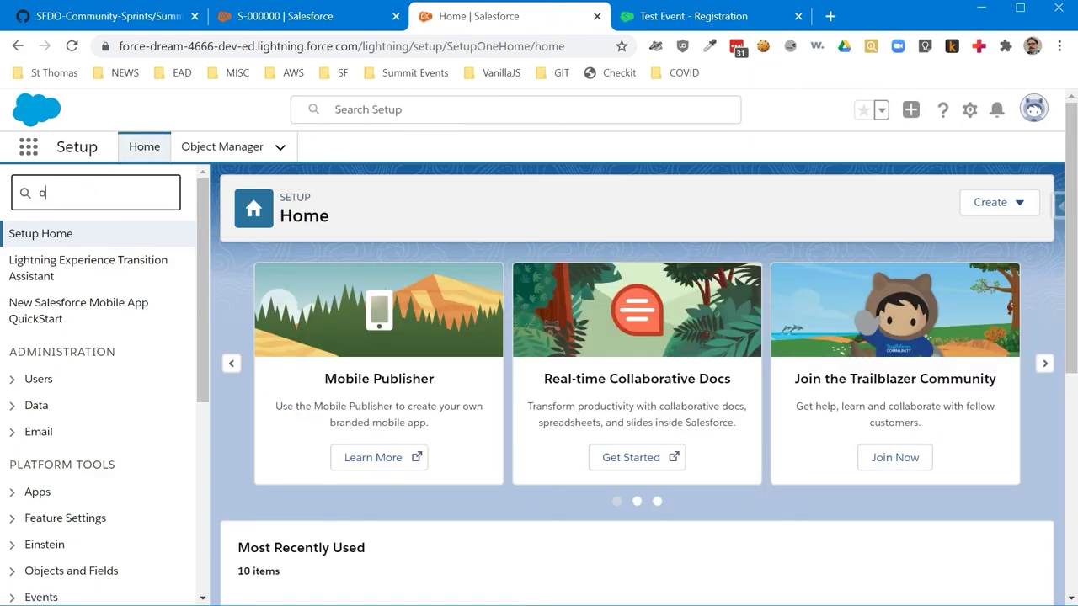
type("bje")
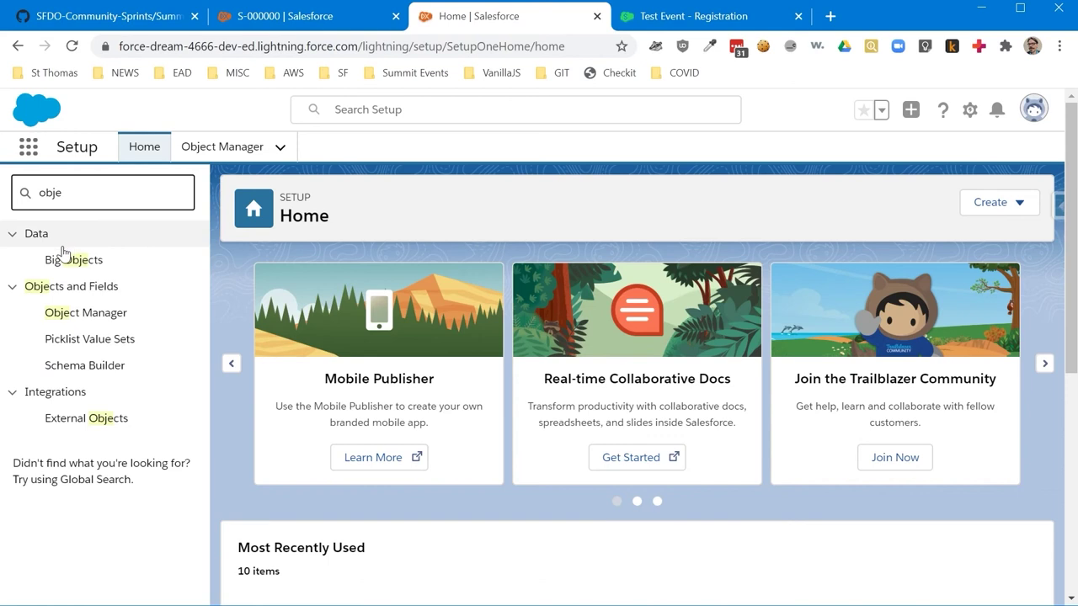
left_click(65, 314)
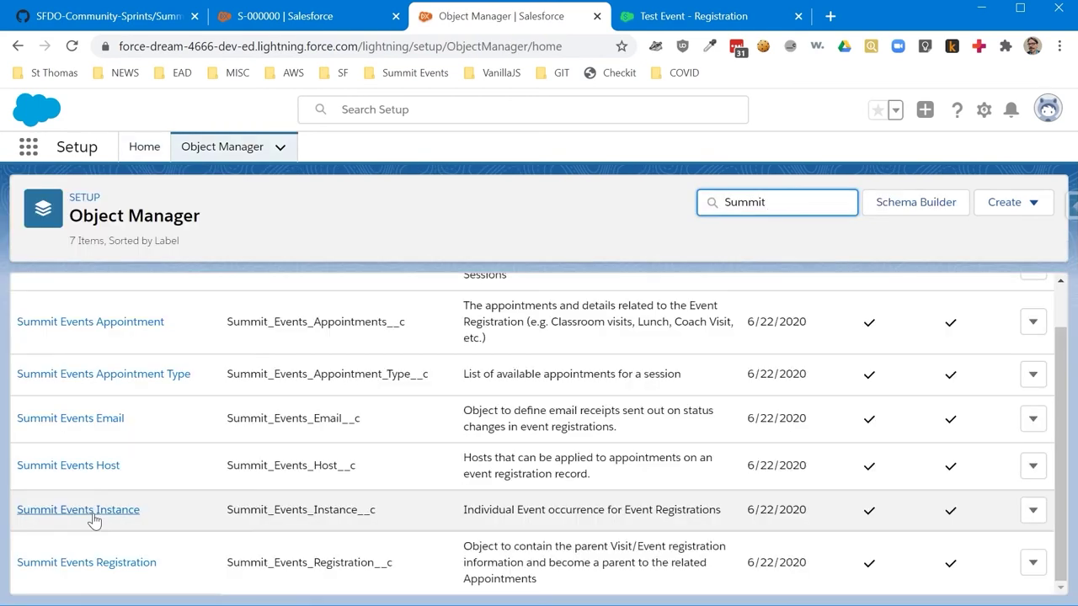
left_click(91, 512)
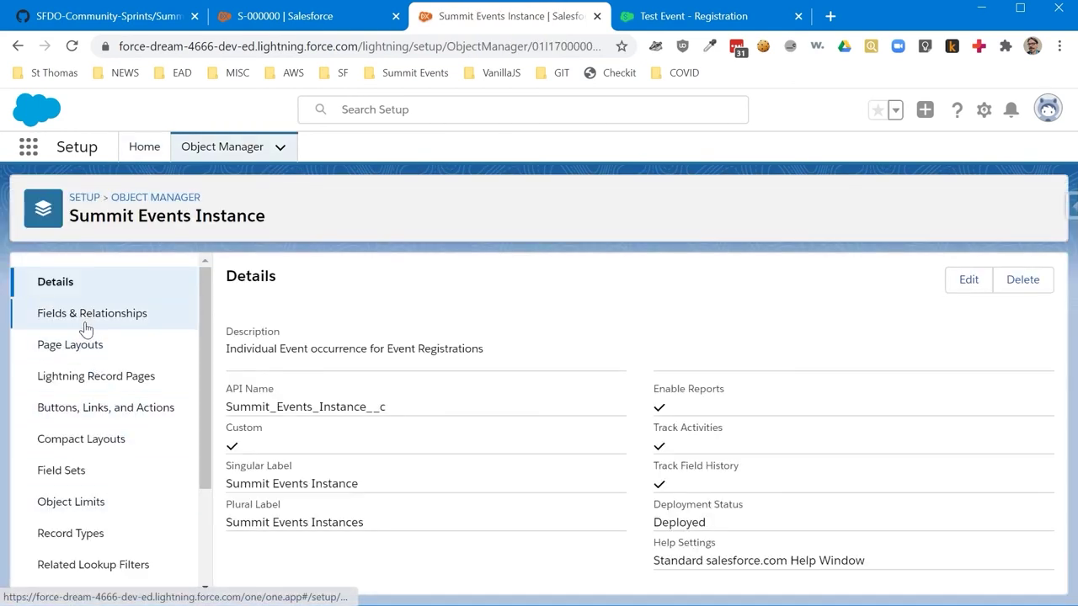
left_click(104, 313)
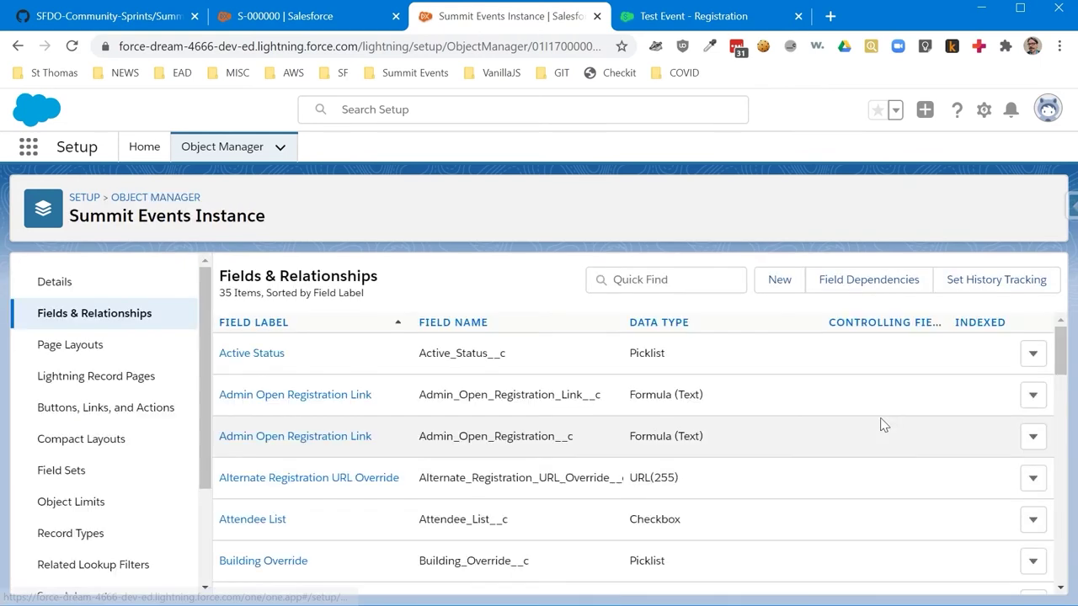
Step: Start a new custom field on Summit Events Instance with the Checkbox data type
left_click(779, 282)
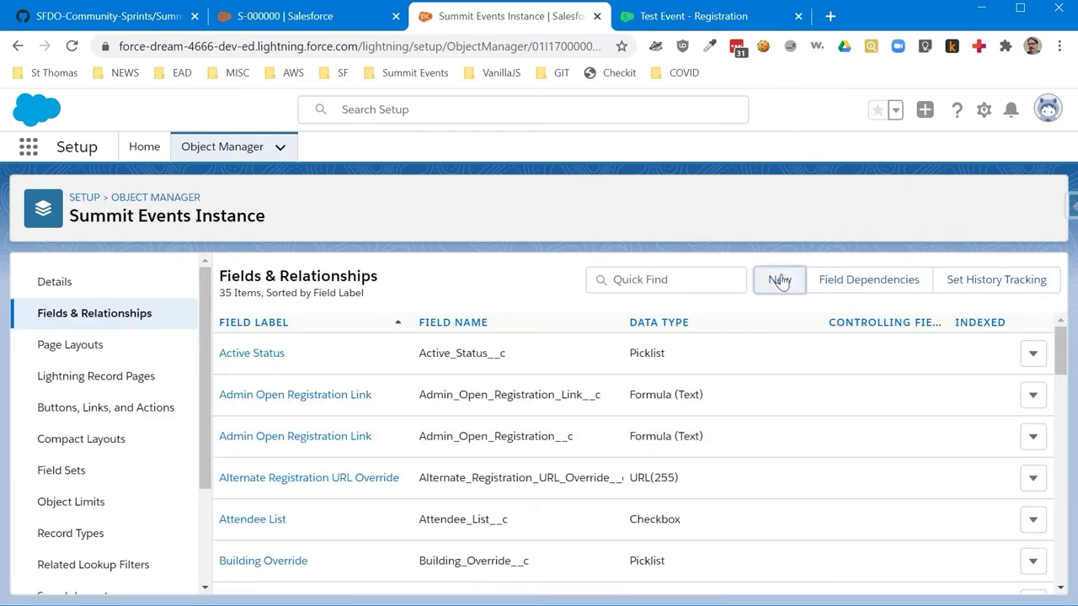
scroll(410, 384, "down", 5)
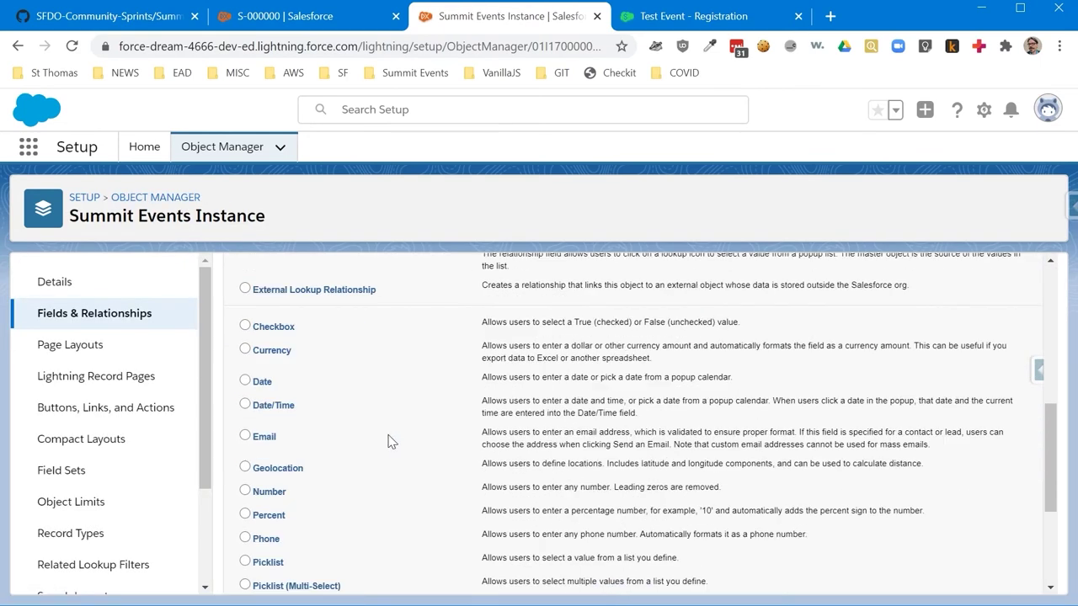
scroll(379, 441, "down", 1)
scroll(331, 439, "up", 8)
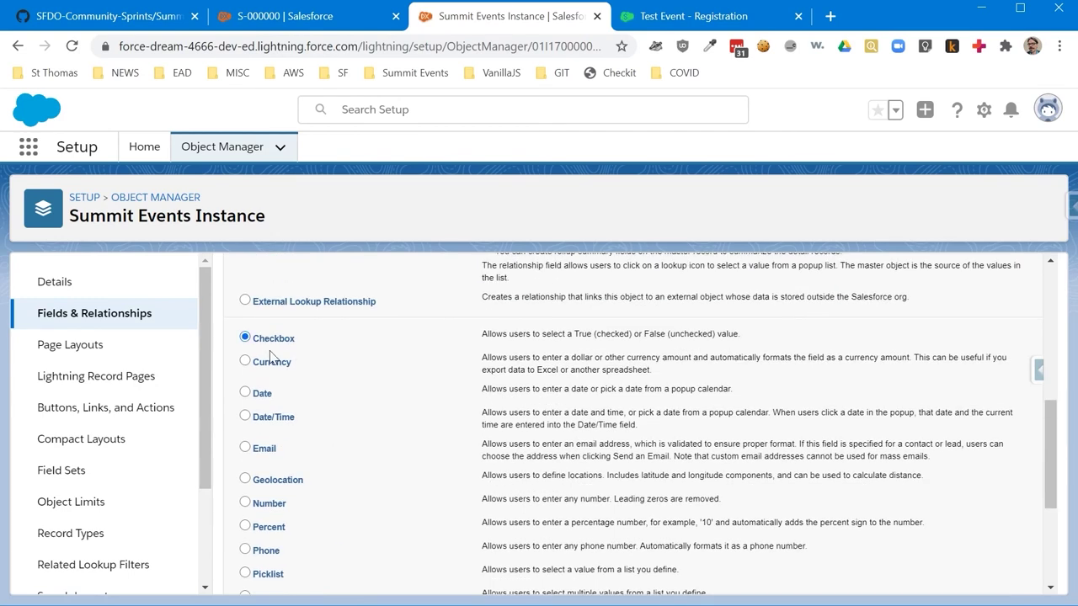
left_click(981, 360)
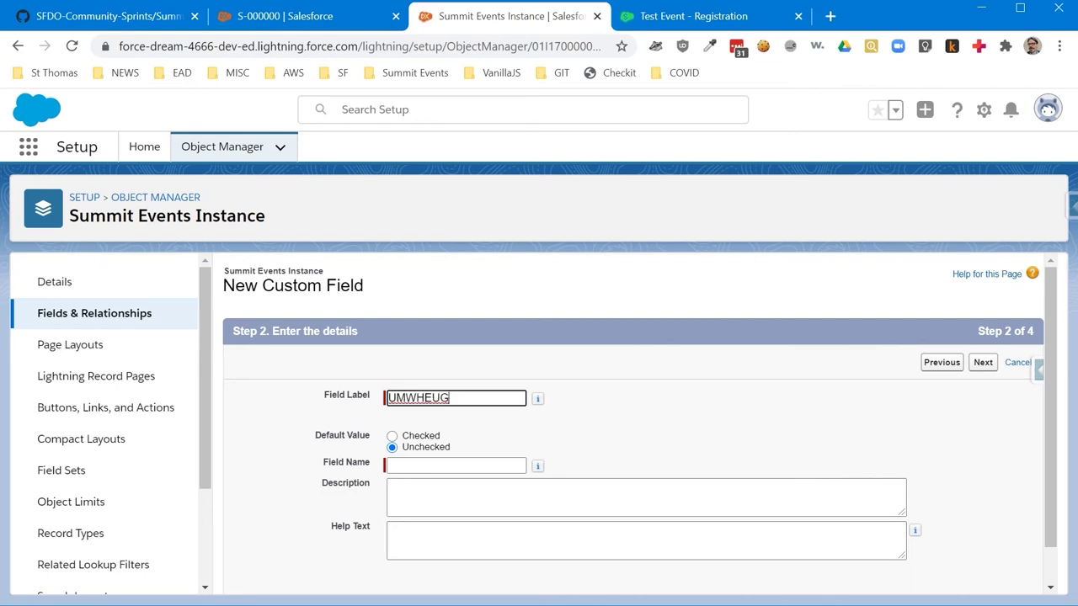
Step: Define the checkbox field as UMWHEUG with the description "Upper MIdwest Higher Ed User Group" and save it with the default layout included
key("Tab")
type("Upper MIdwest Higher E")
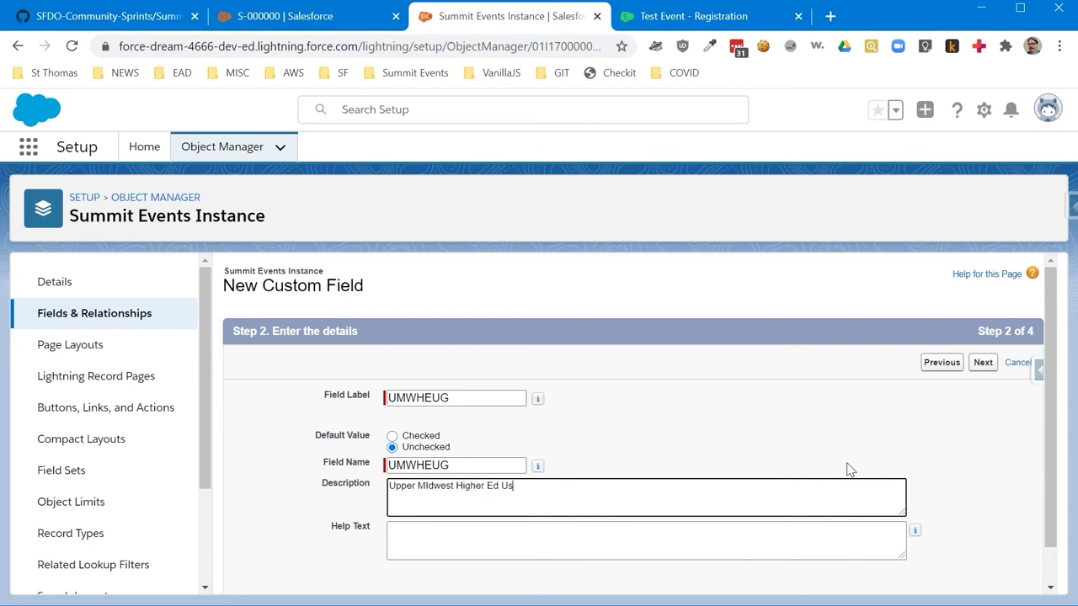
left_click(983, 362)
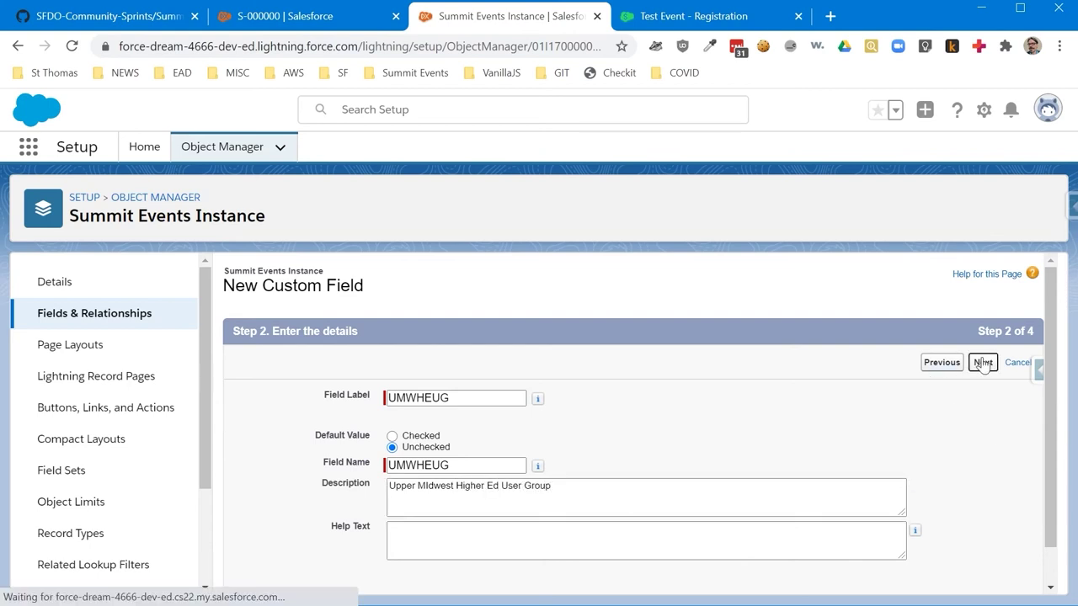
left_click(985, 367)
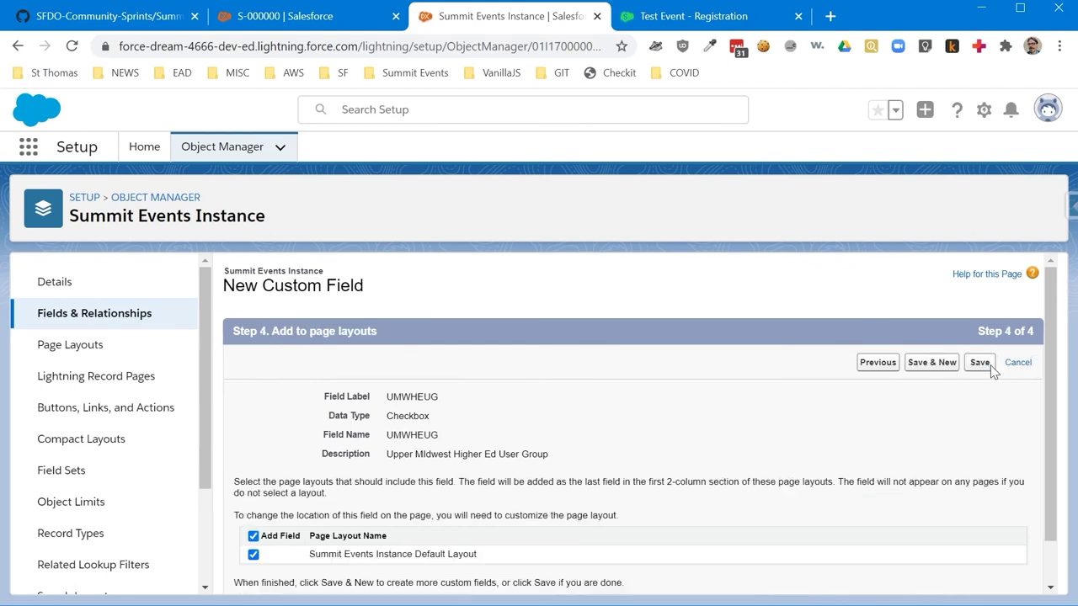
left_click(978, 365)
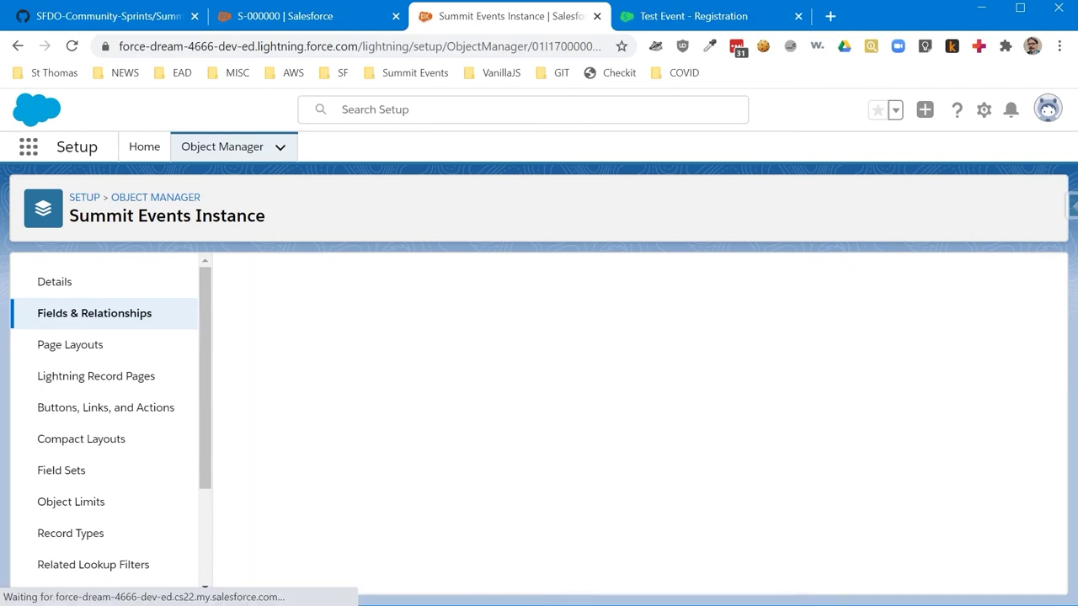
Step: Switch to PowerShell, list the scratch org's changes with cci task run list_changes --org dev, and highlight the custom field and layout entries
key("alt+Tab")
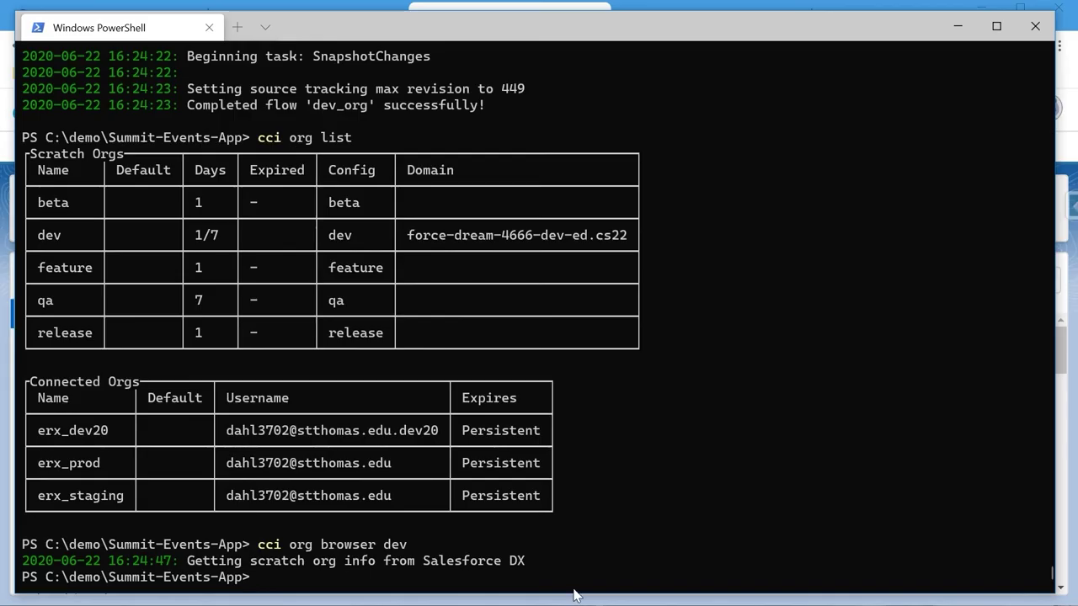
type("cci task run list_")
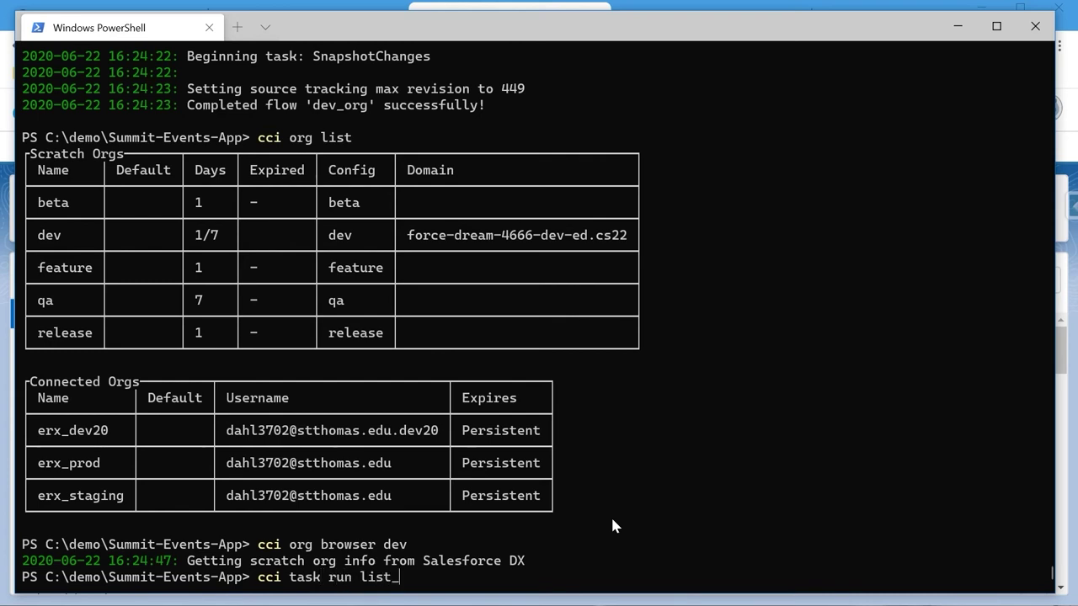
type("changes --org dev")
key("Return")
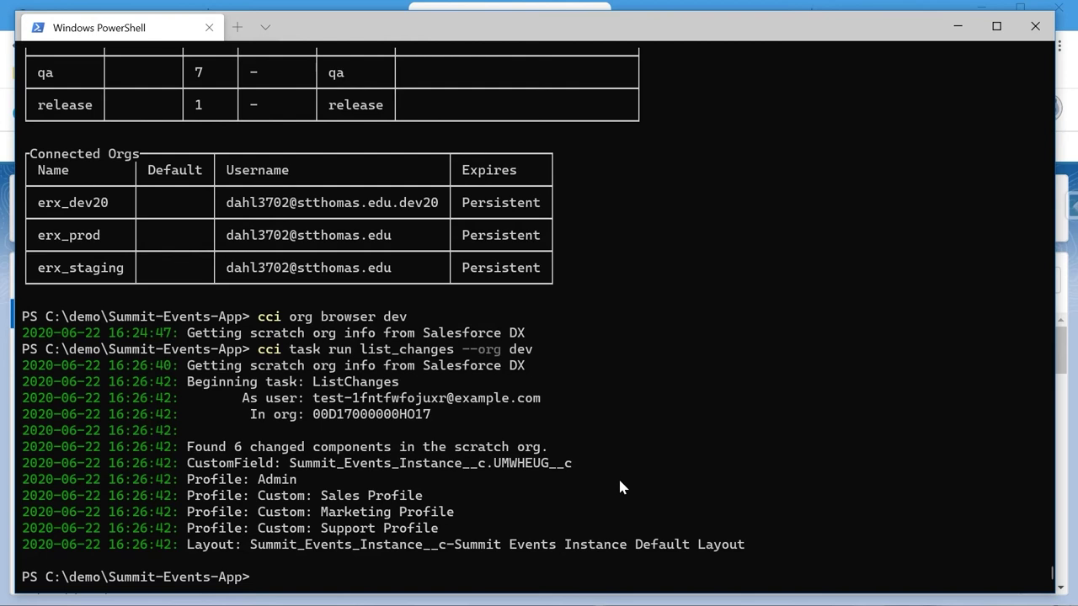
left_click_drag(393, 463, 549, 464)
left_click_drag(461, 546, 574, 530)
key("ctrl+c")
Step: Retrieve the scratch org's changes with cci task run retrieve_changes --org dev and highlight the custom field's project path
type("task run retrieve_changes --org dev")
key("Return")
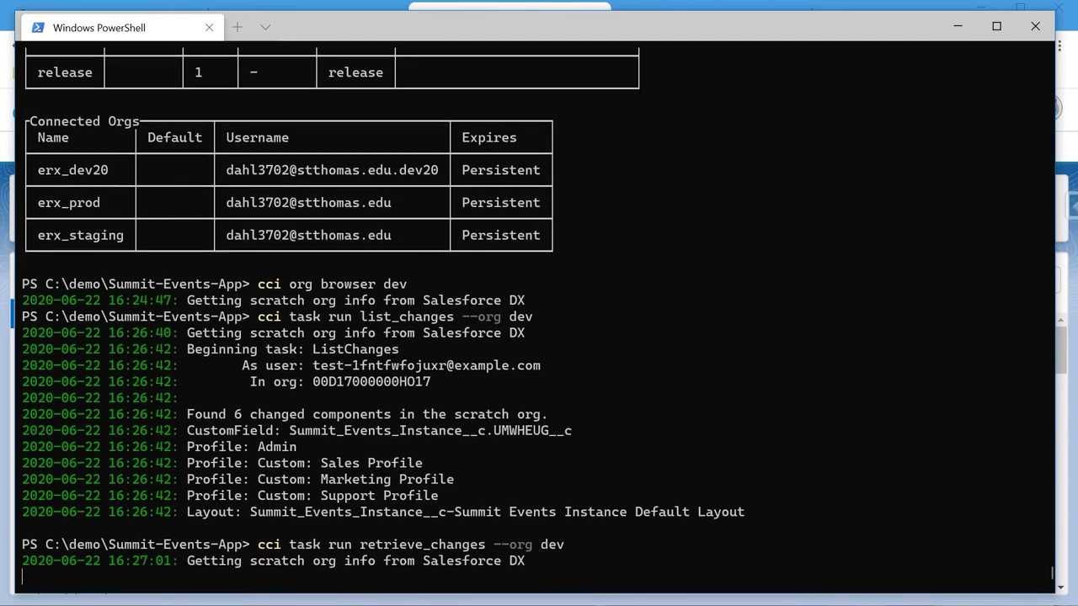
left_click_drag(783, 463, 987, 465)
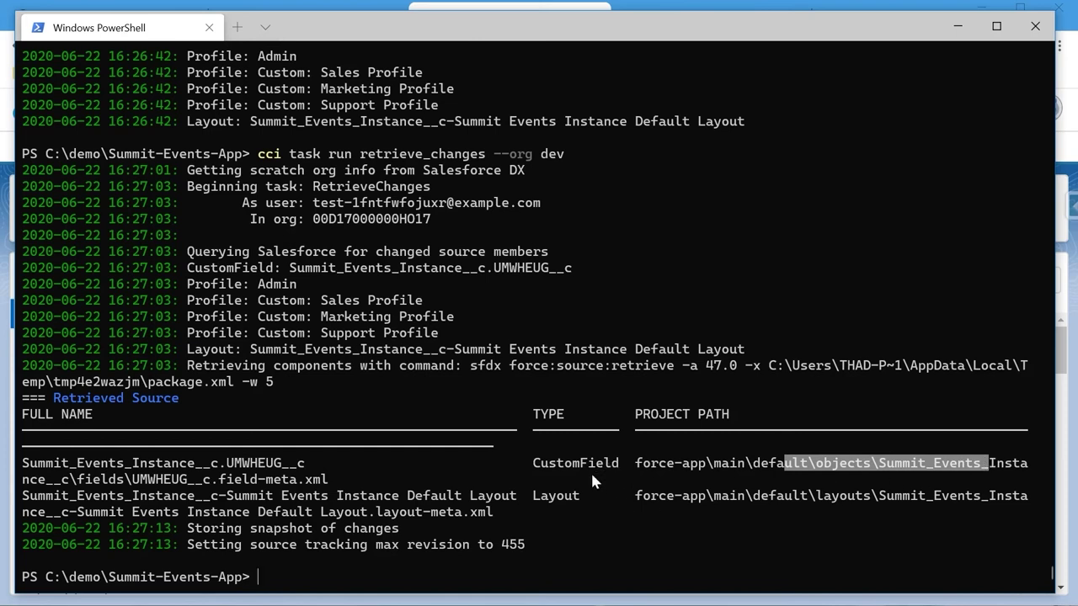
key("ctrl+c")
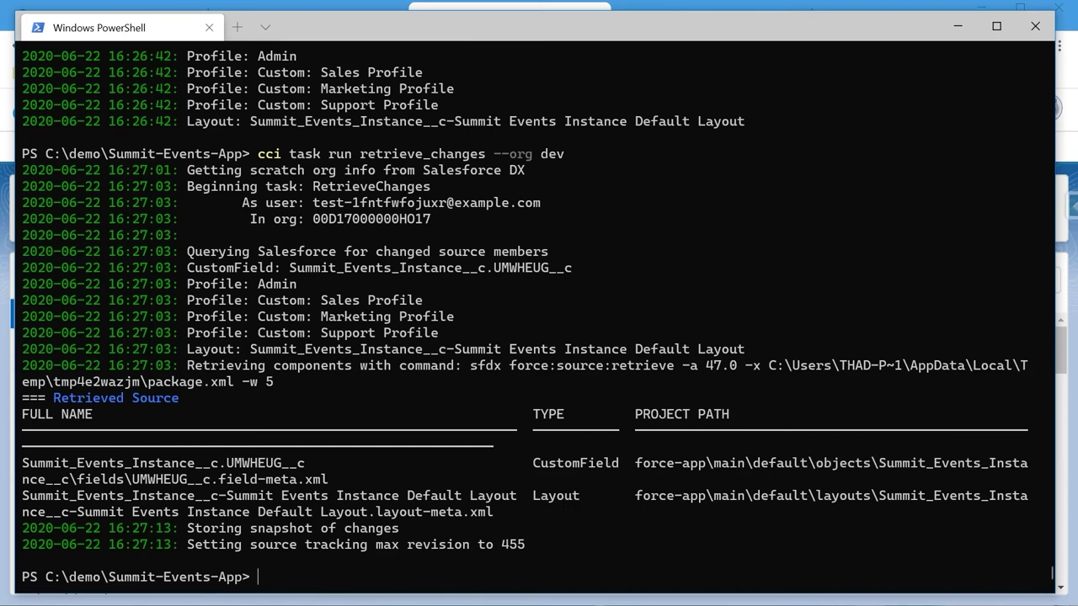
Step: Stage all retrieved changes with git add ., running git status before and after
type("it status")
key("Return")
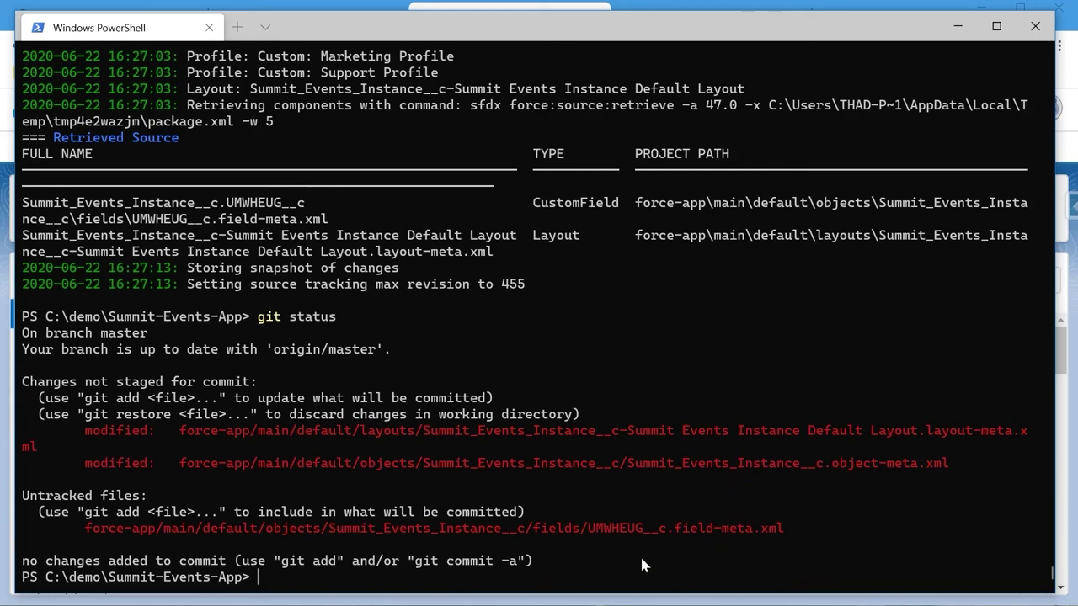
type("git add .")
key("Return")
type("git status")
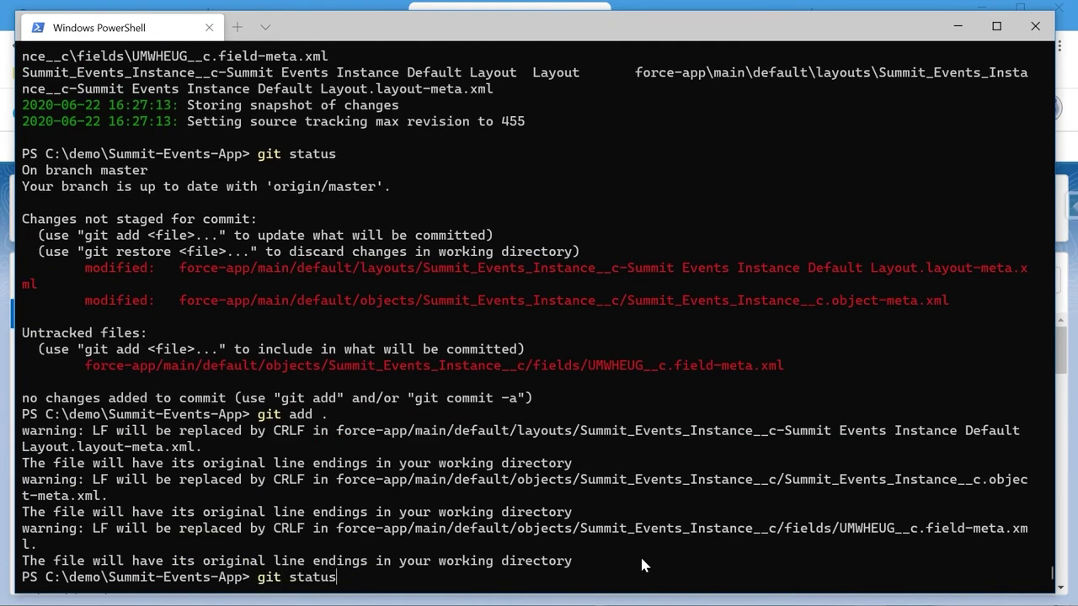
key("Return")
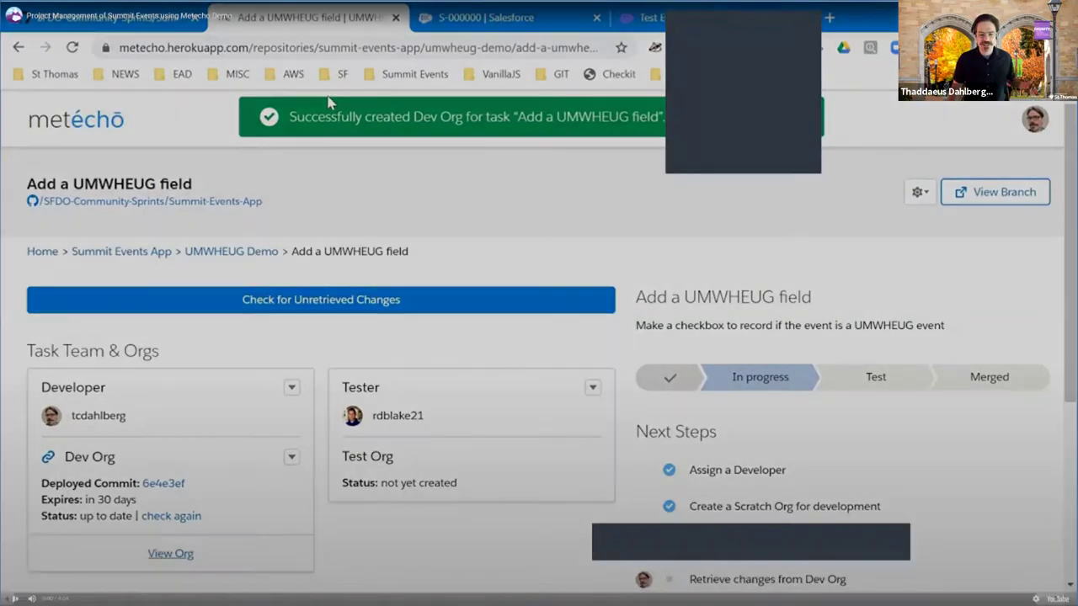
Step: In Metecho, create a Summit Events App project named "UMWHEUG Demo" with the description "Demo for UMWHEUG"
left_click(538, 301)
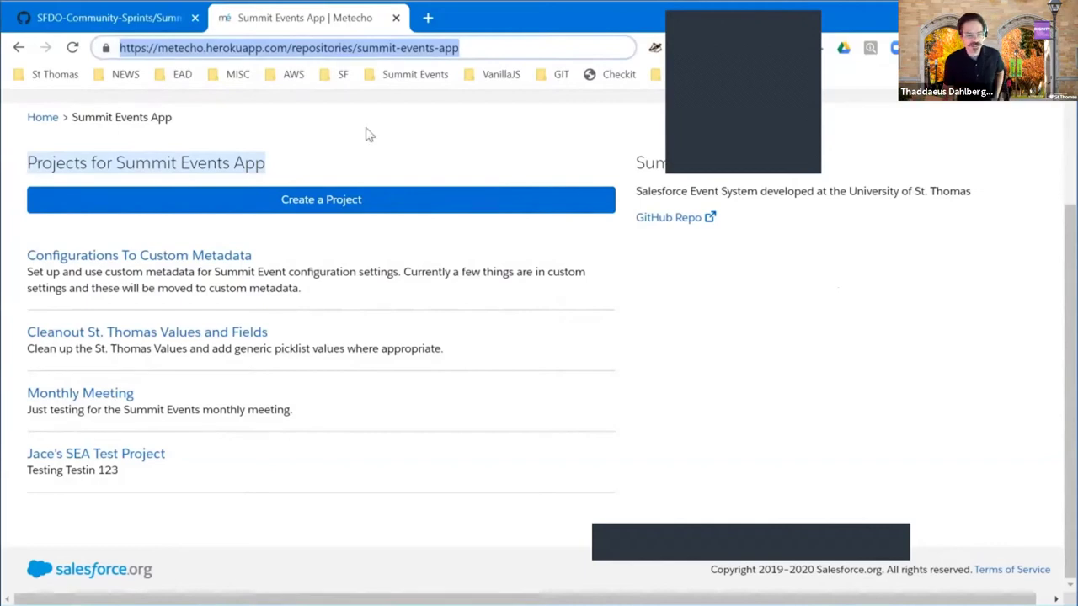
left_click(132, 221)
type("UMWHEUG")
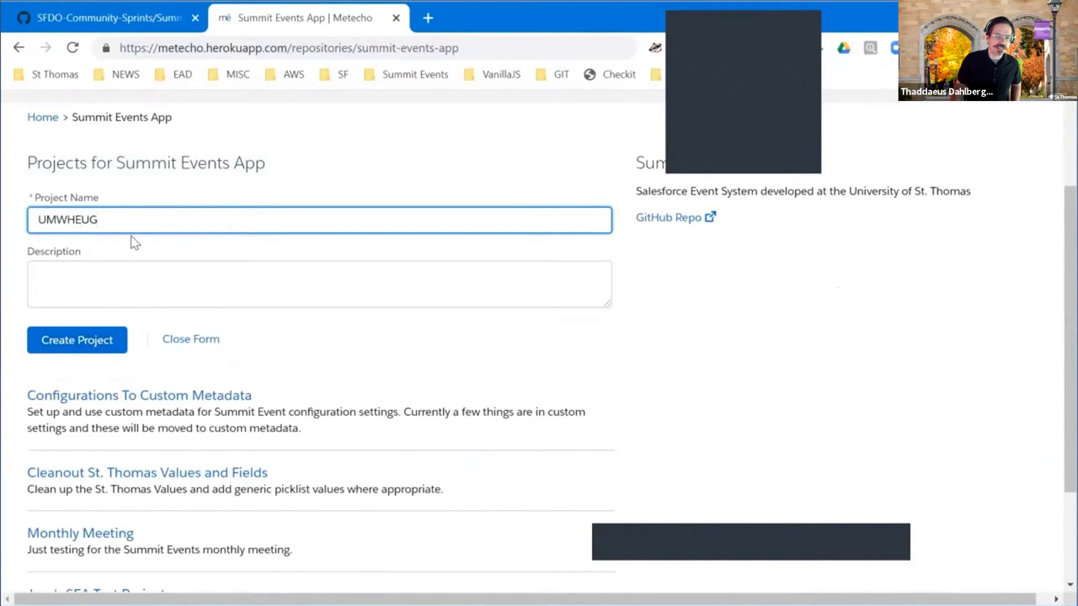
type(" Demo")
key("Tab")
type("Demo for UMWHEUG")
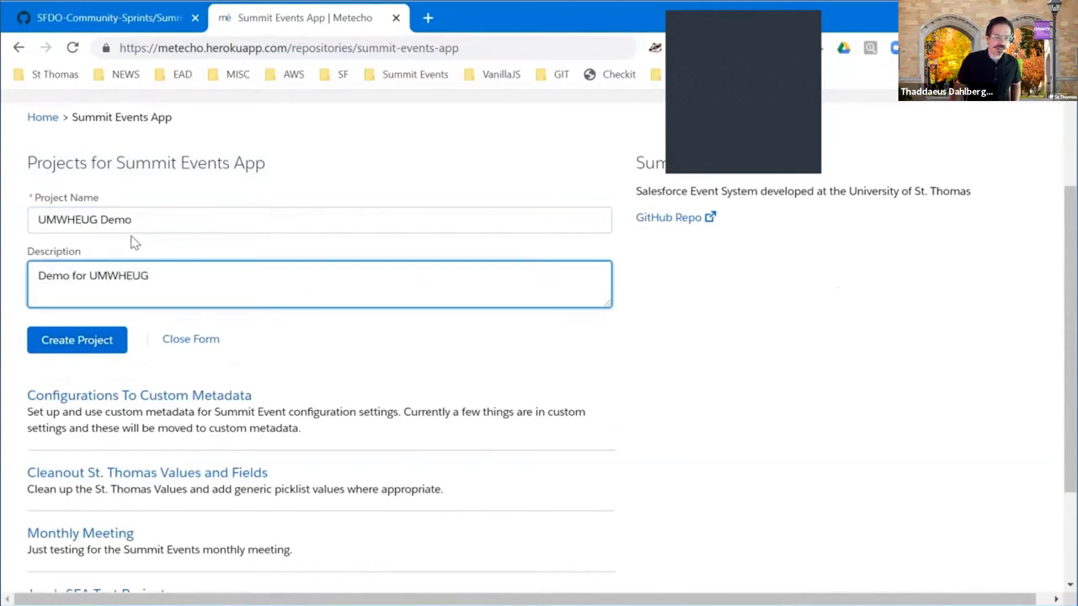
left_click(90, 341)
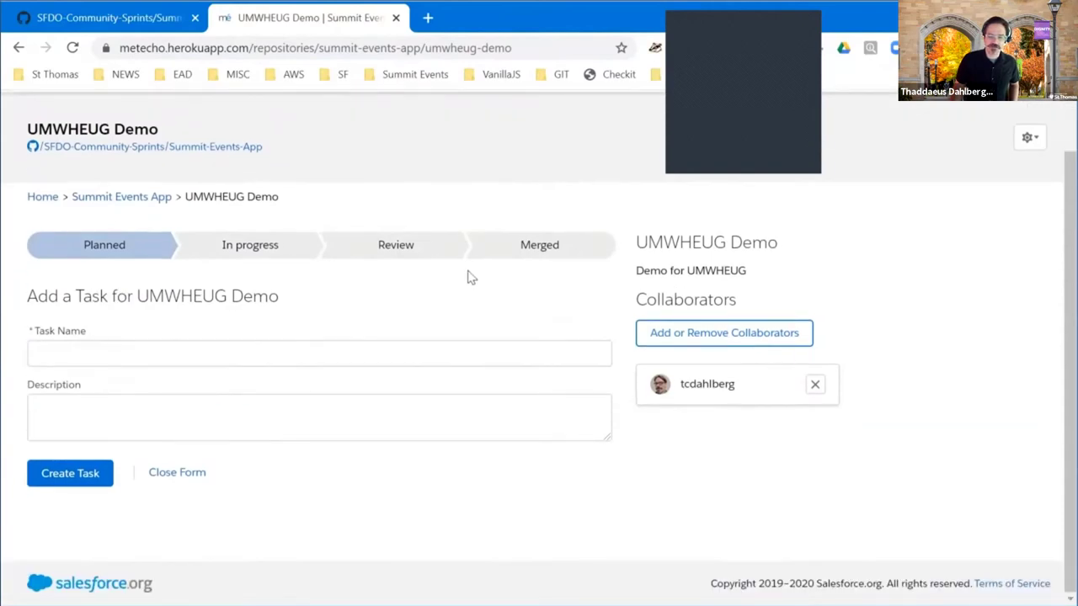
Step: Create the task "Add a UMWHEUG field" with the description "Make a checkbox to record if the event is a UMWHEUG event"
left_click(179, 354)
type("Add a UMWHEUG field")
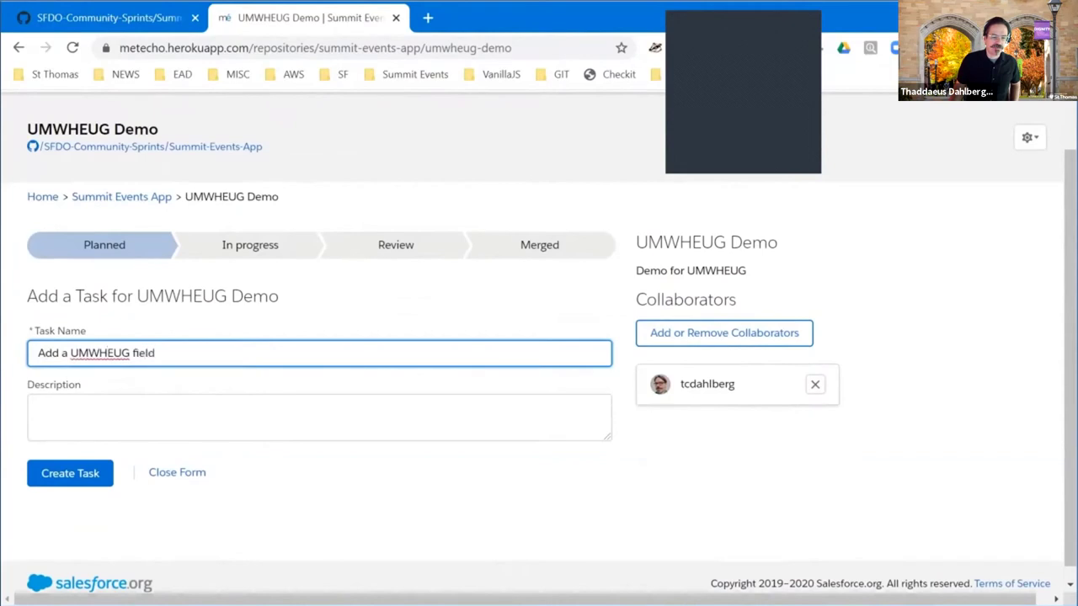
key("Tab")
type("Make a checkbox to reg")
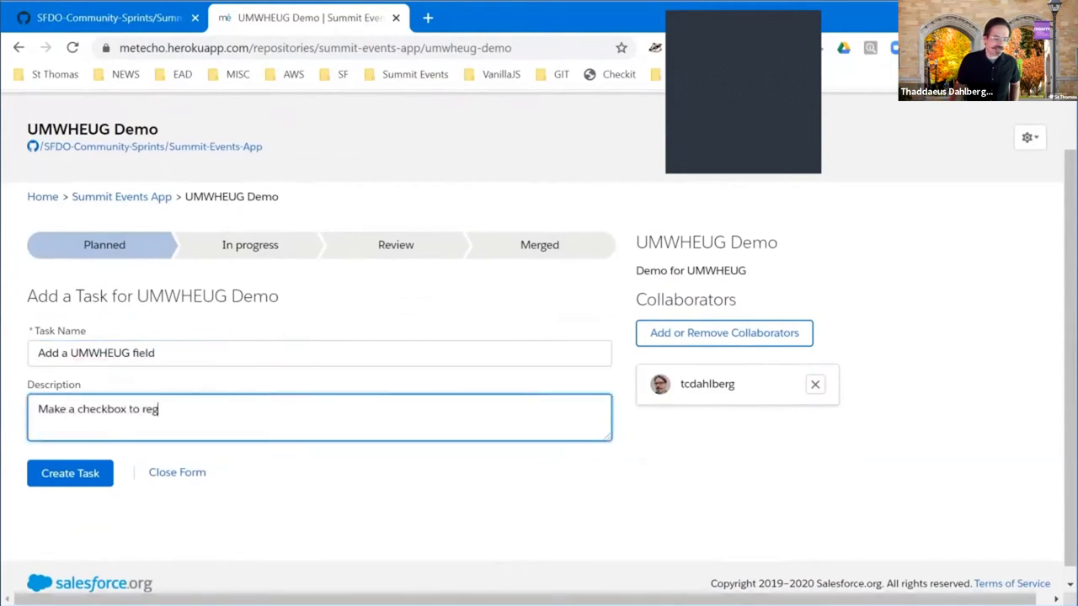
key("BackSpace")
type("cord if the event is a")
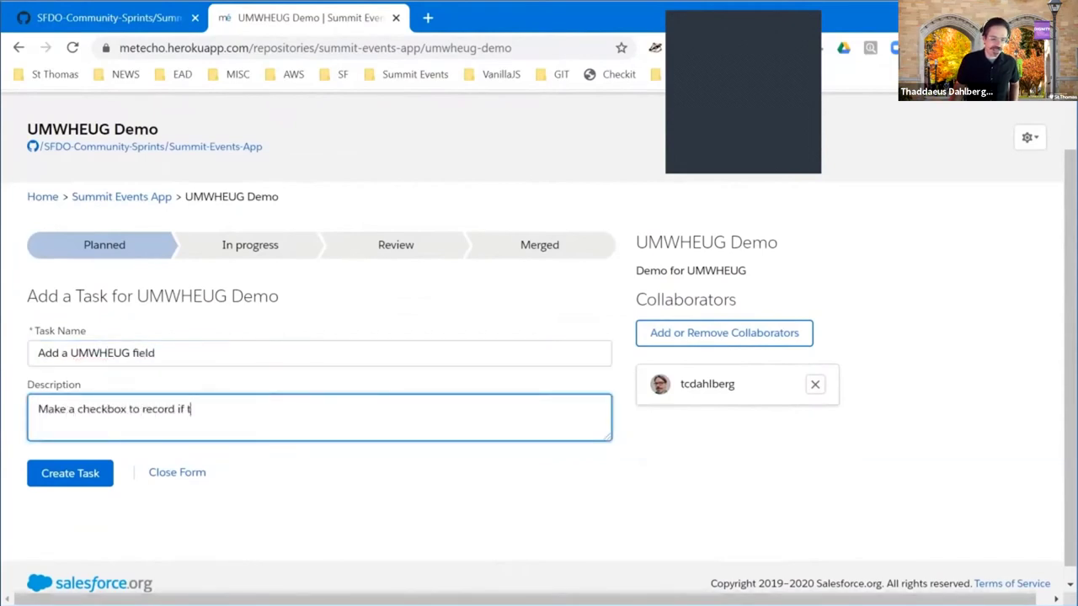
type(" UMWHEUG event")
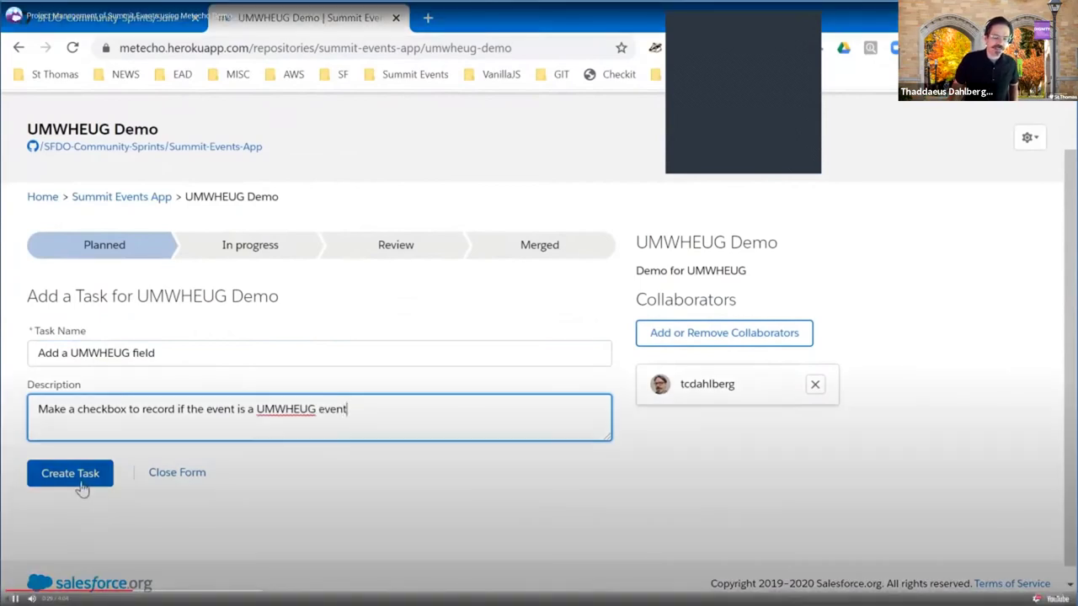
left_click(70, 473)
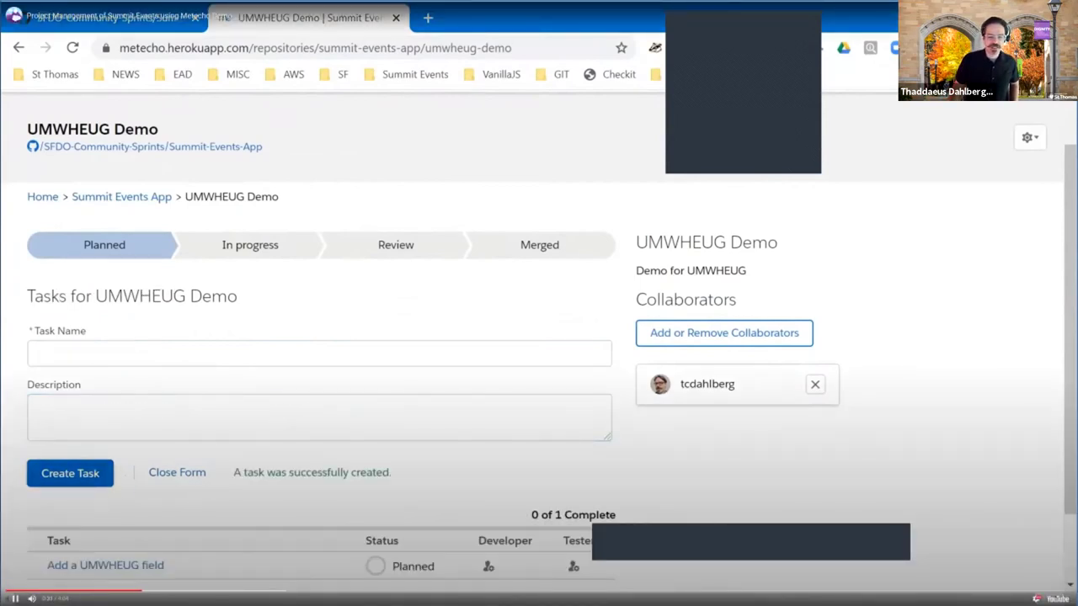
Step: Open the "Add a UMWHEUG field" task, assign the project's only collaborator as developer, and start creating the Dev Org
scroll(258, 429, "down", 2)
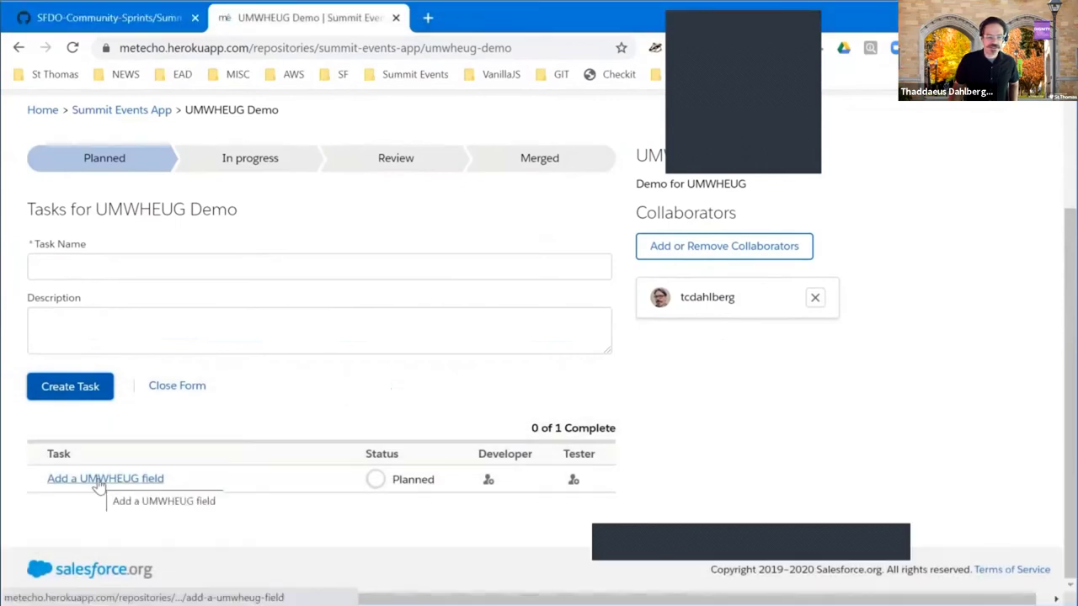
left_click(99, 480)
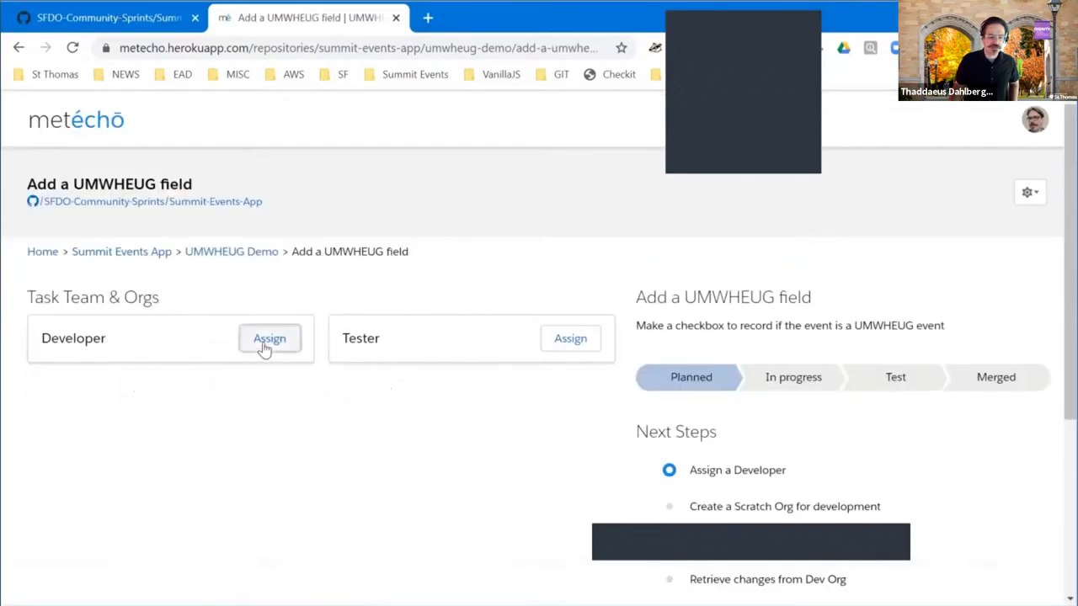
left_click(264, 347)
left_click(320, 394)
left_click(234, 419)
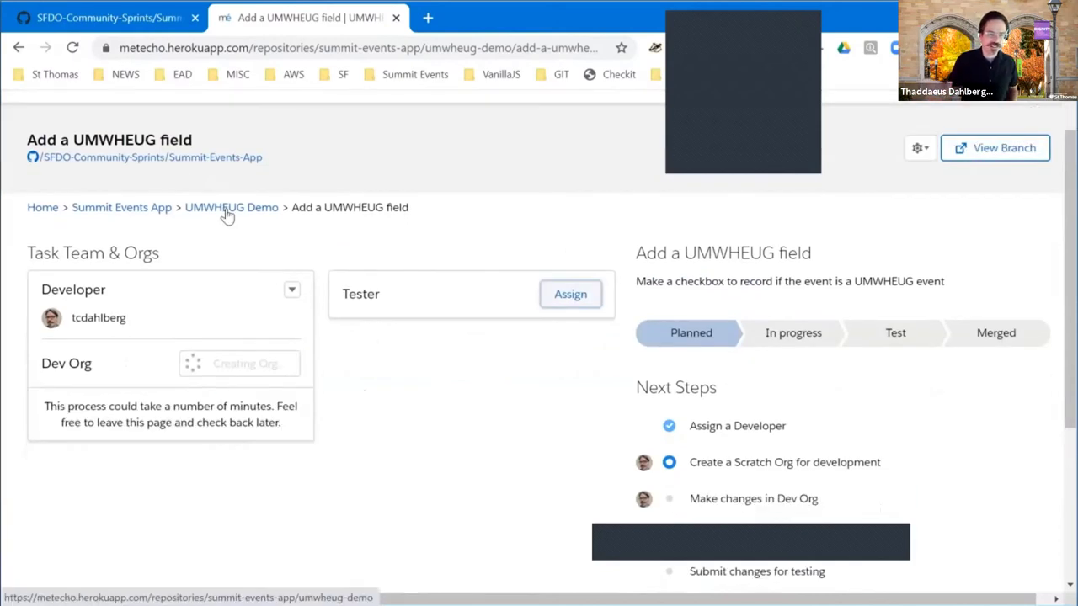
Step: Find the intended tester's GitHub account among the repository users and add it as a collaborator on the UMWHEUG Demo project
left_click(227, 208)
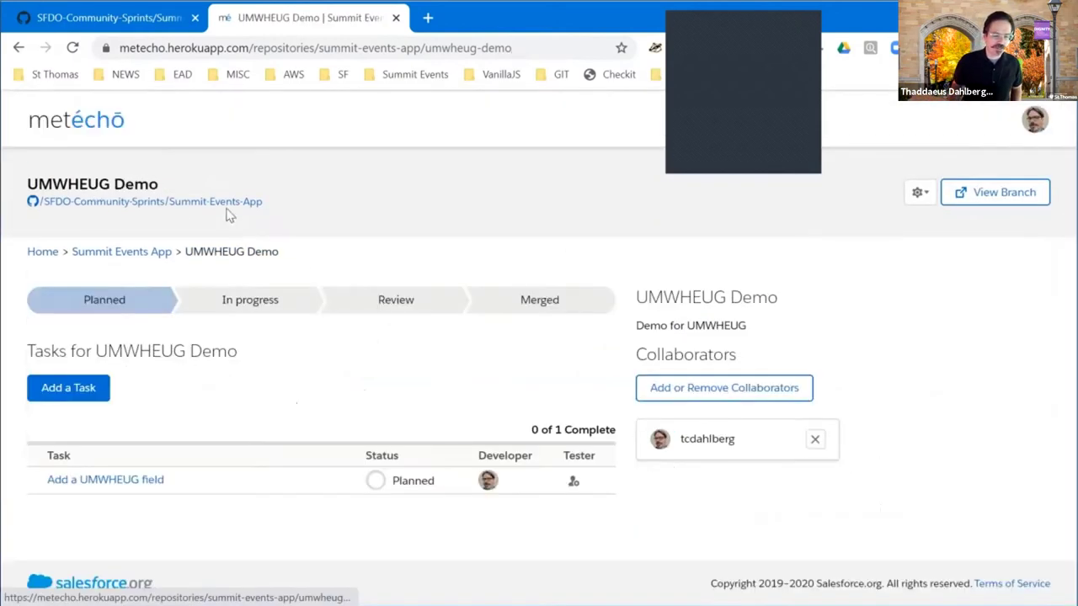
left_click(781, 394)
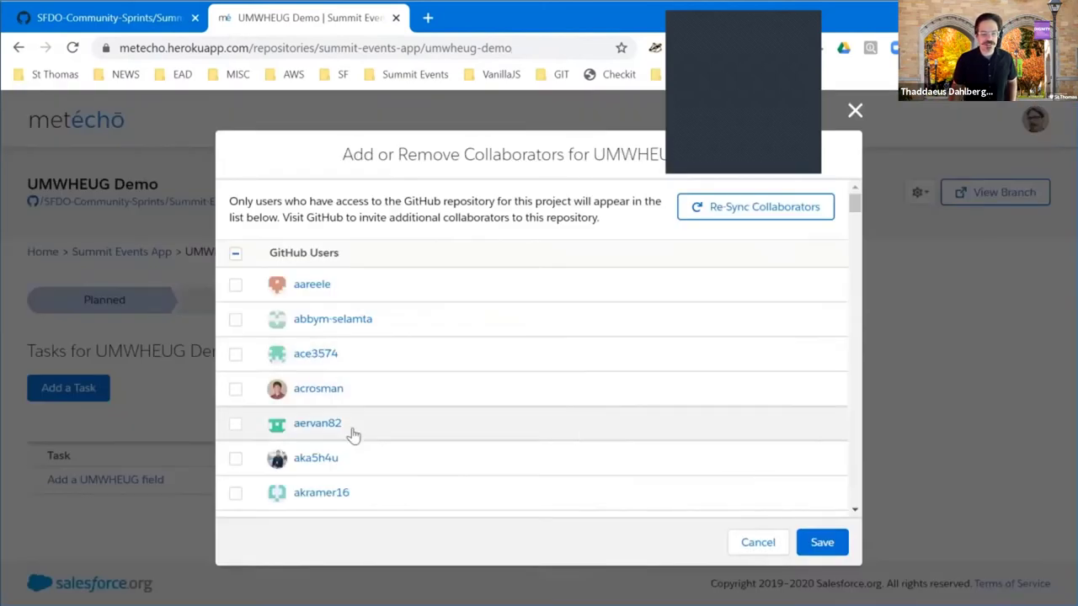
scroll(357, 431, "down", 1)
key("ctrl+f")
type("blak")
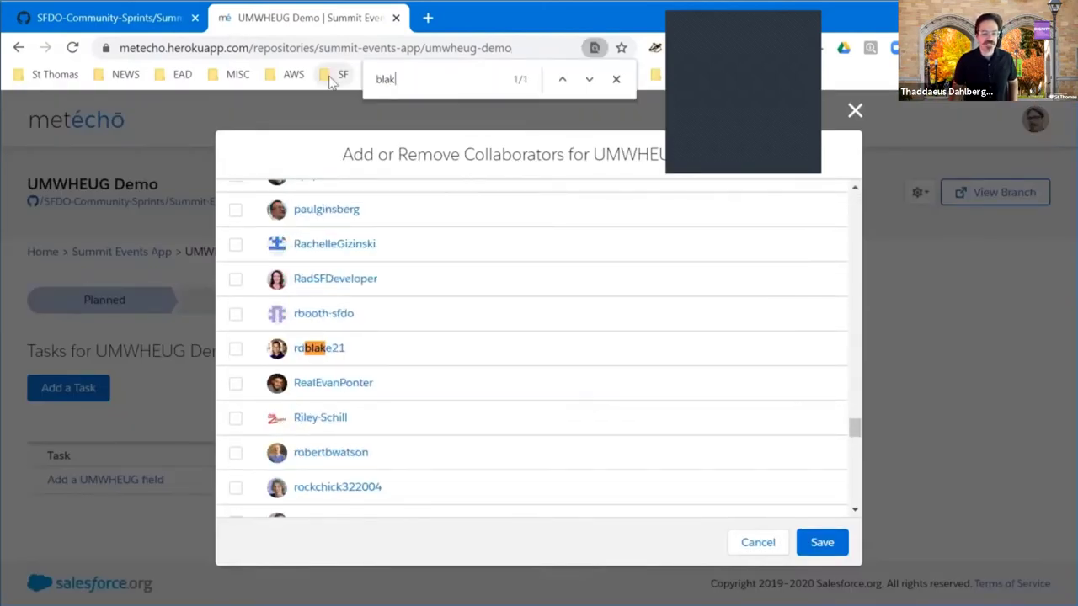
type("e")
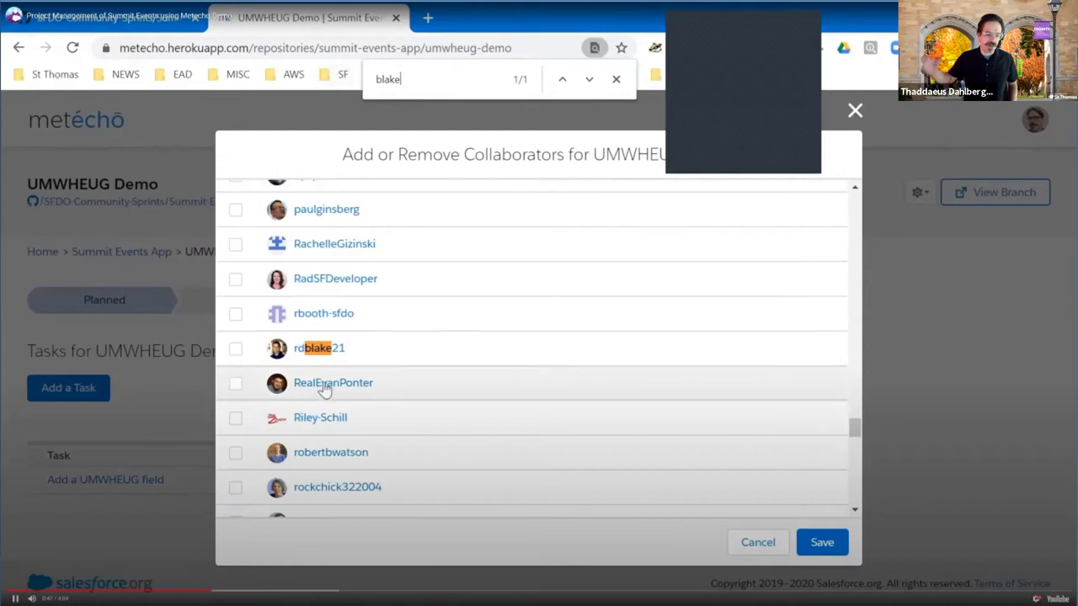
left_click(324, 352)
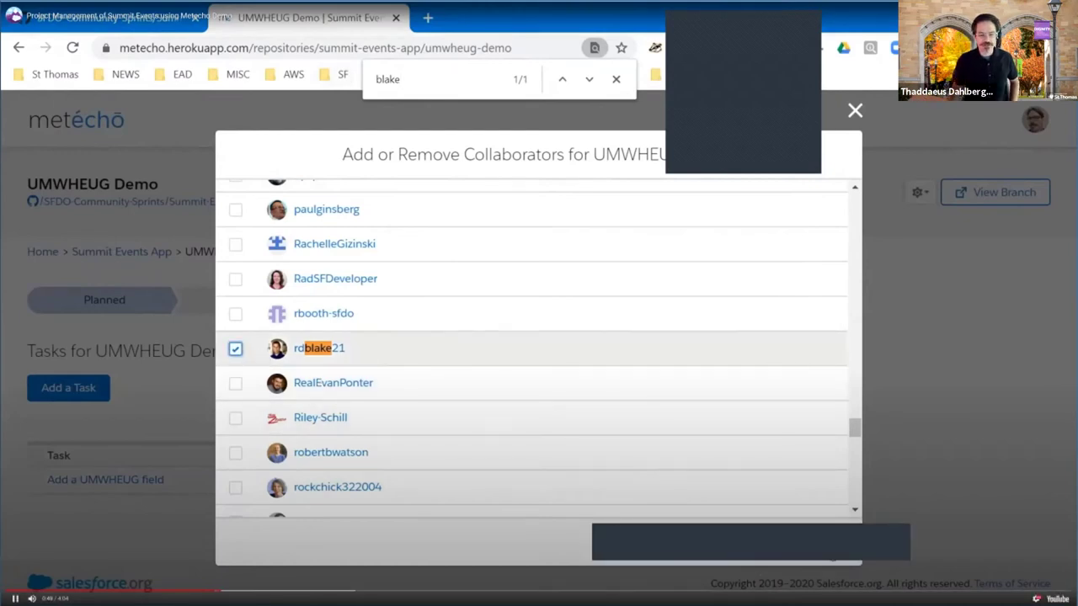
left_click(833, 559)
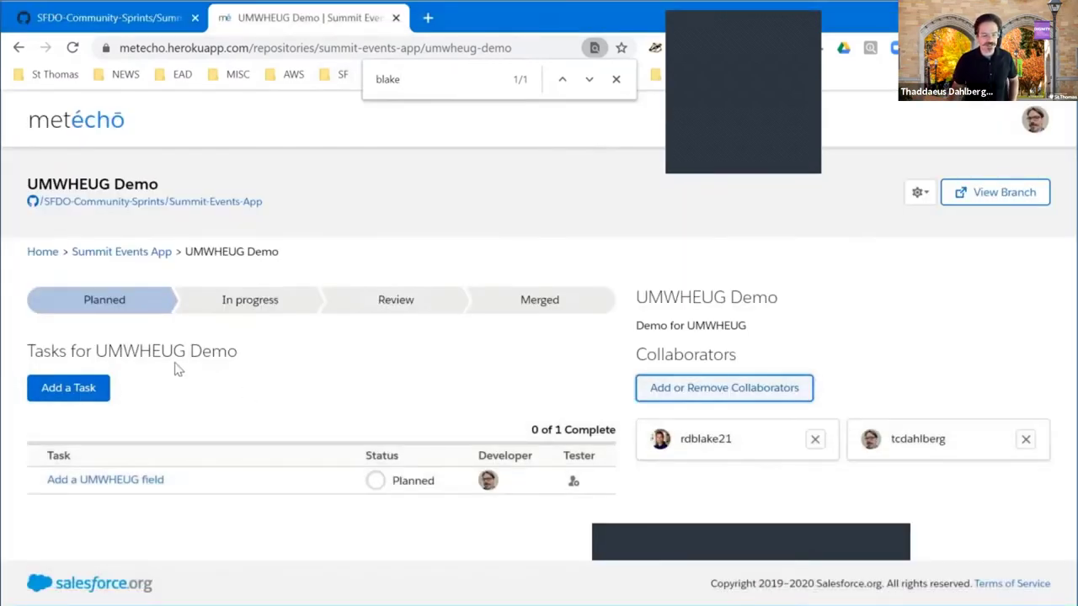
Step: Assign the newly added collaborator as tester on the "Add a UMWHEUG field" task and close the page search
left_click(131, 480)
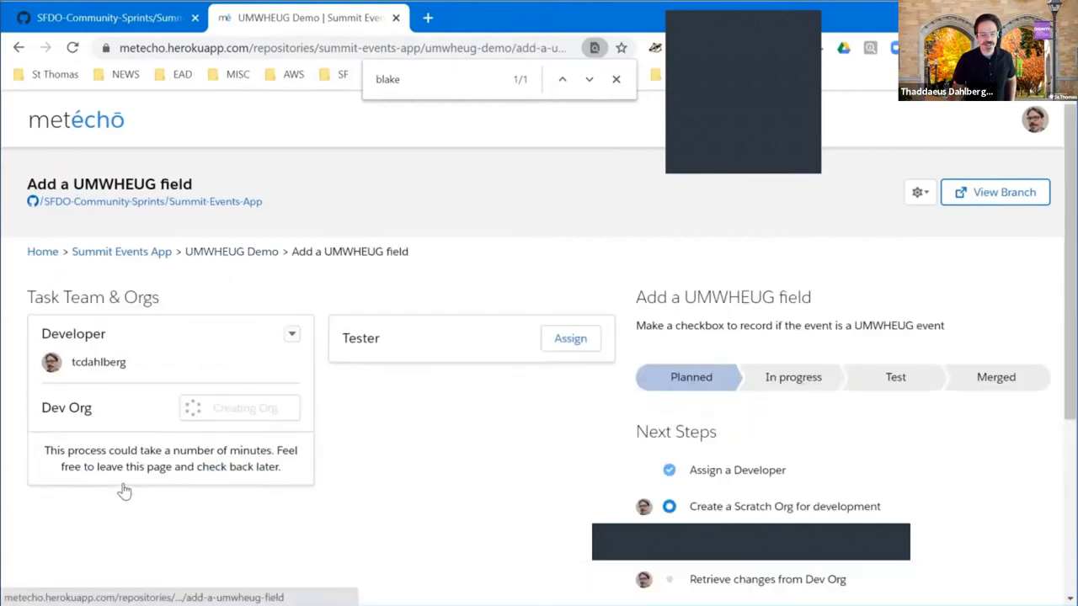
left_click(567, 347)
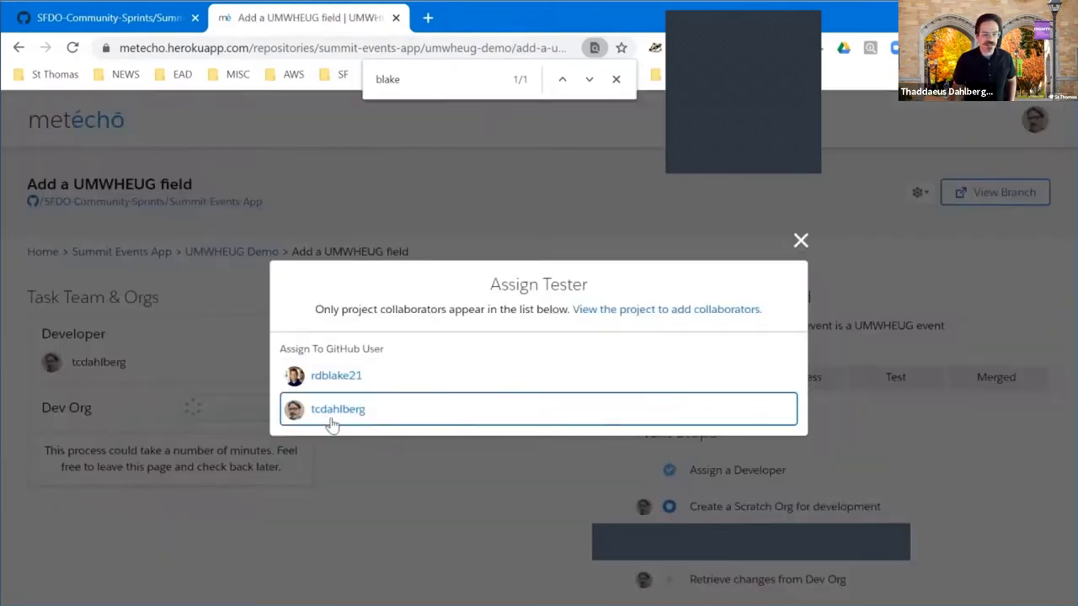
left_click(354, 379)
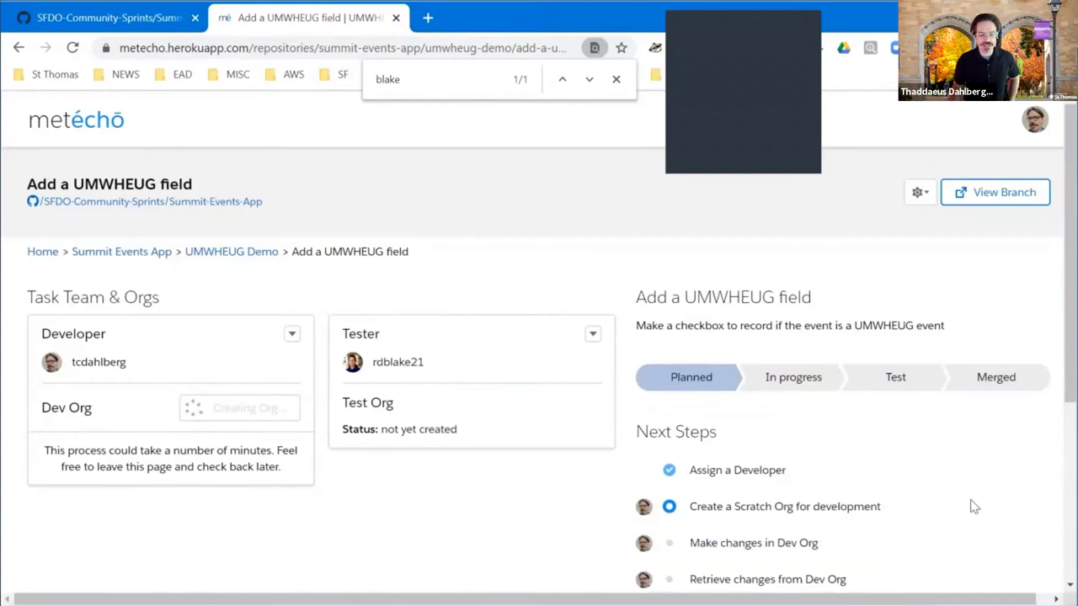
key("Escape")
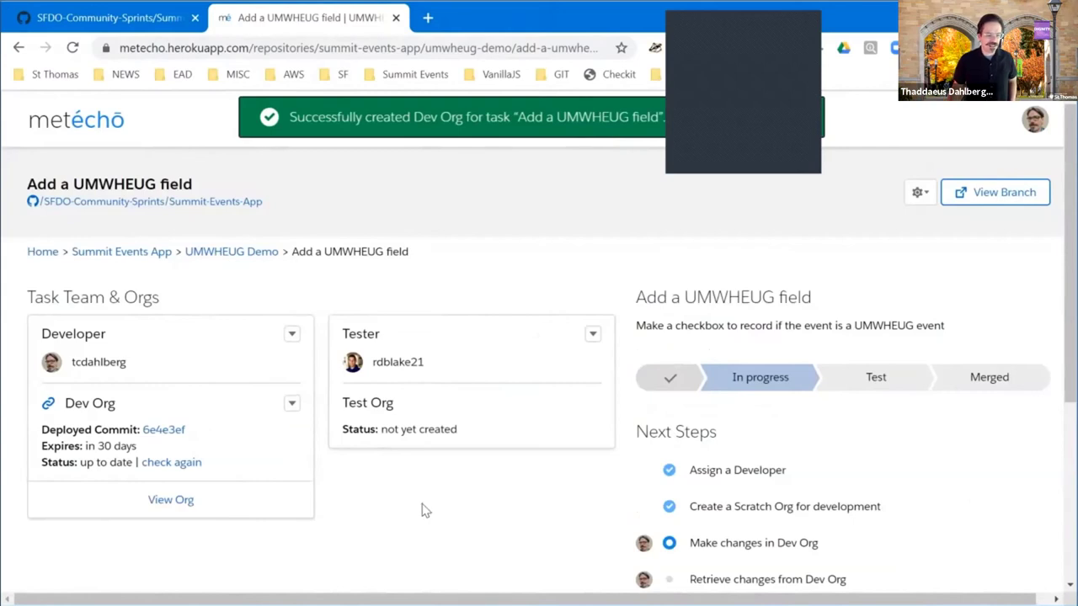
Step: Open the task's Dev Org, allow its notifications, and launch the Summit Events app
left_click(170, 501)
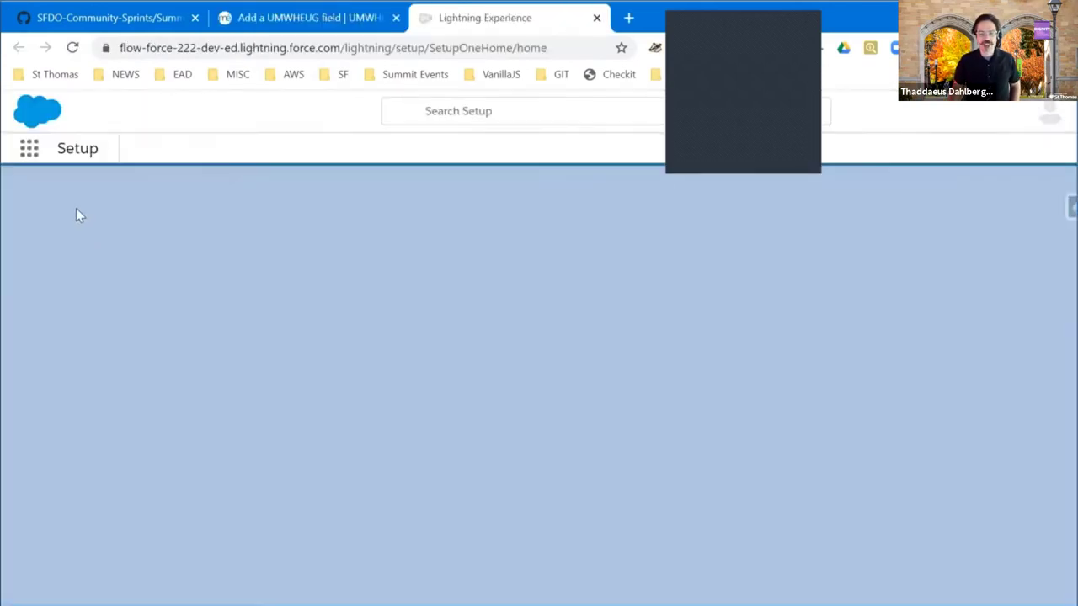
left_click(58, 201)
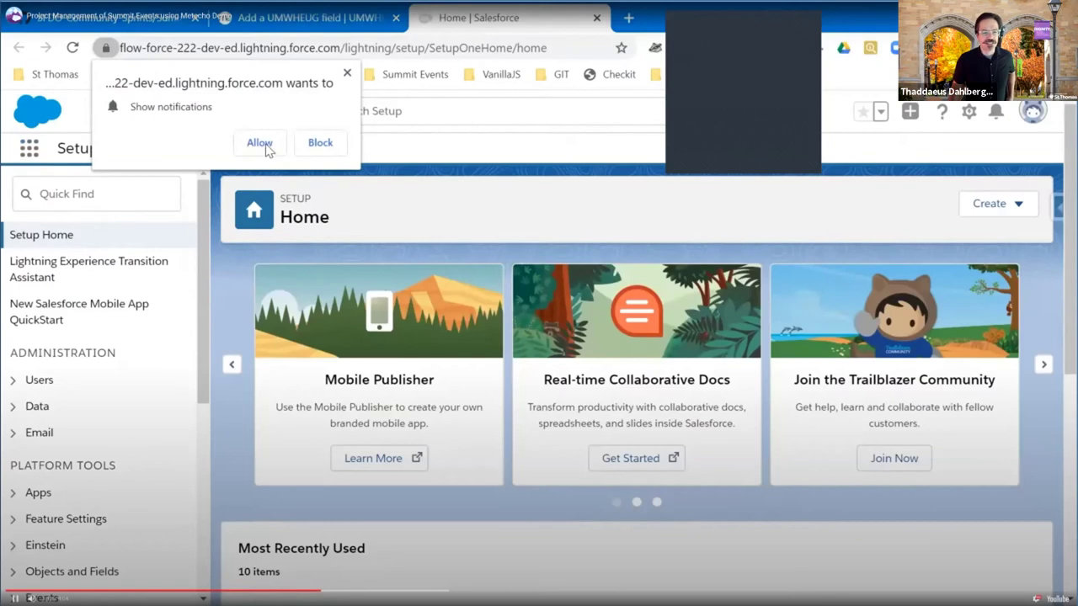
left_click(260, 143)
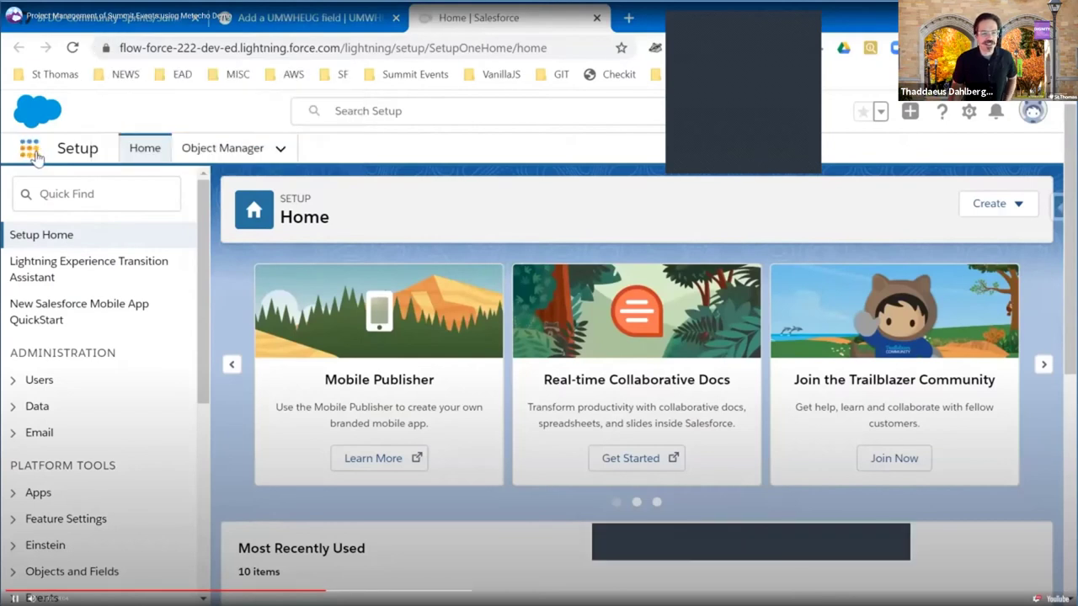
left_click(29, 149)
type("Summ")
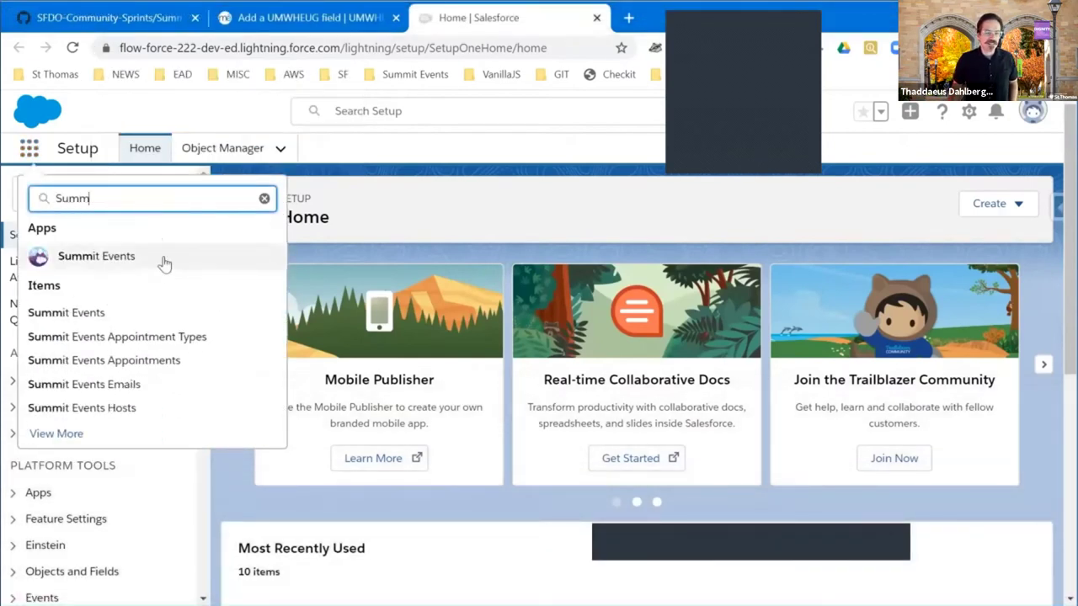
left_click(65, 257)
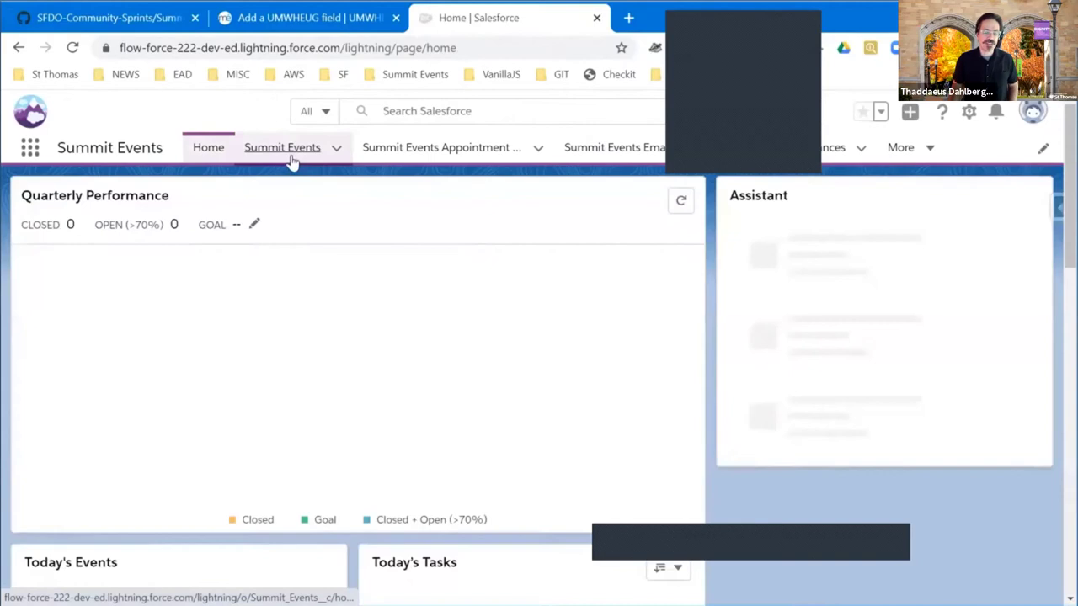
Step: Open the first instance, S-000000, of Test Event from the All list view and examine its detail fields
left_click(291, 160)
left_click(142, 214)
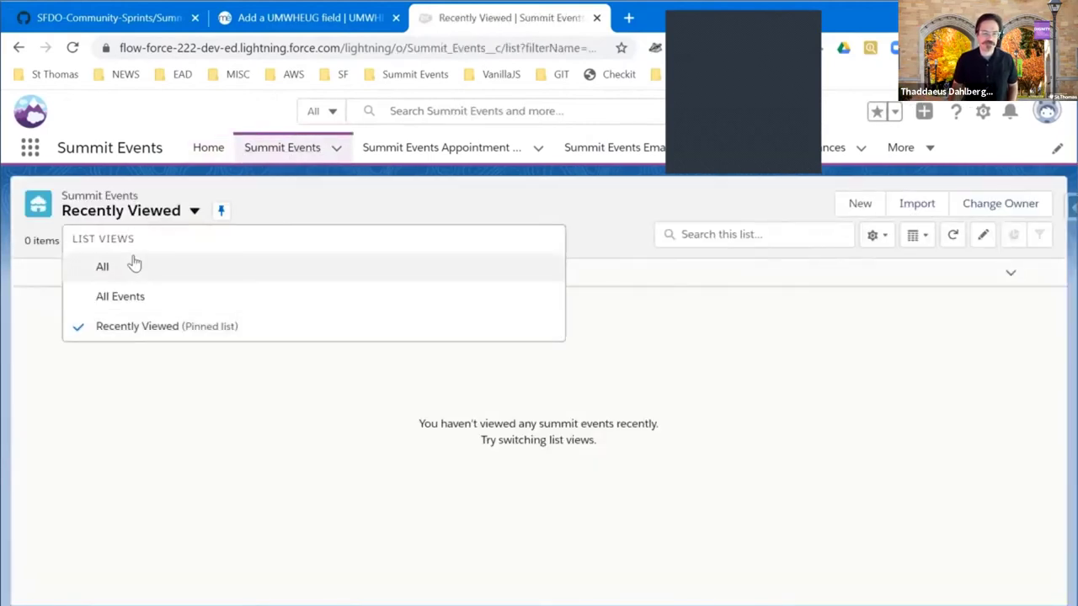
left_click(133, 264)
left_click(125, 306)
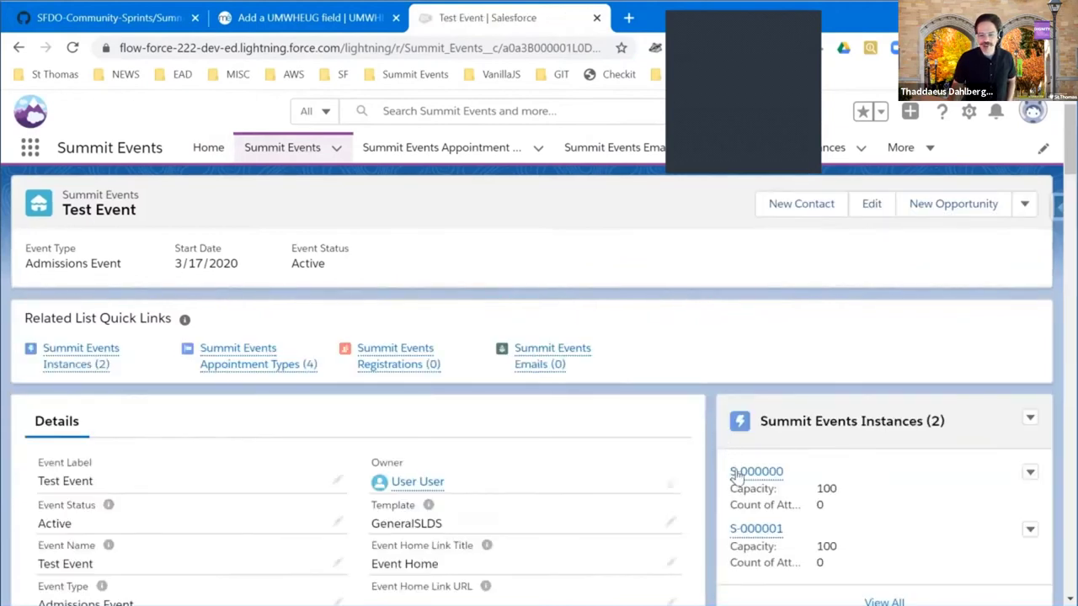
left_click(747, 472)
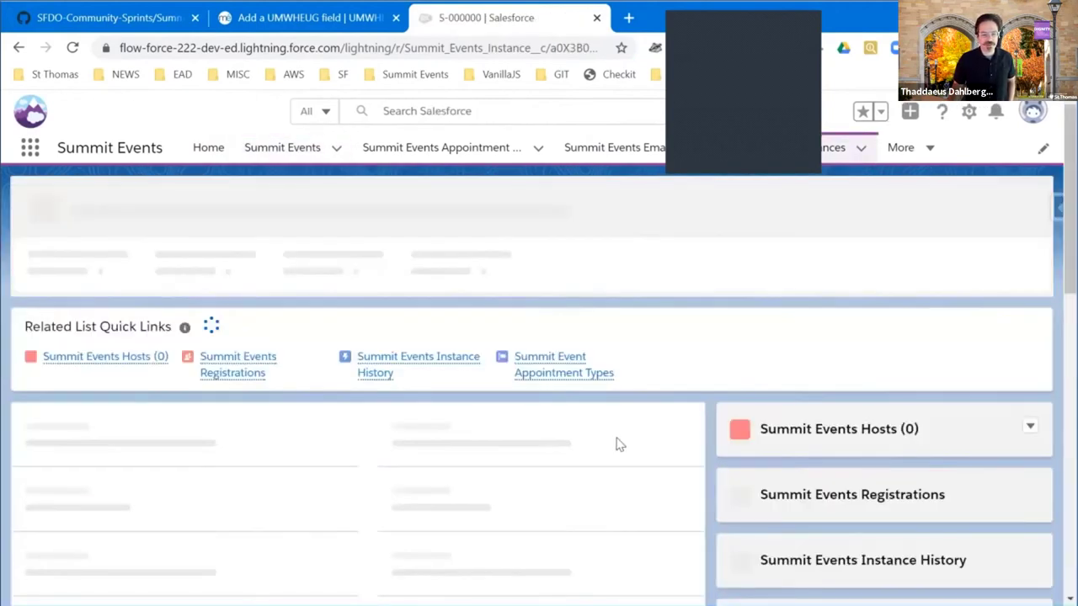
scroll(442, 362, "down", 3)
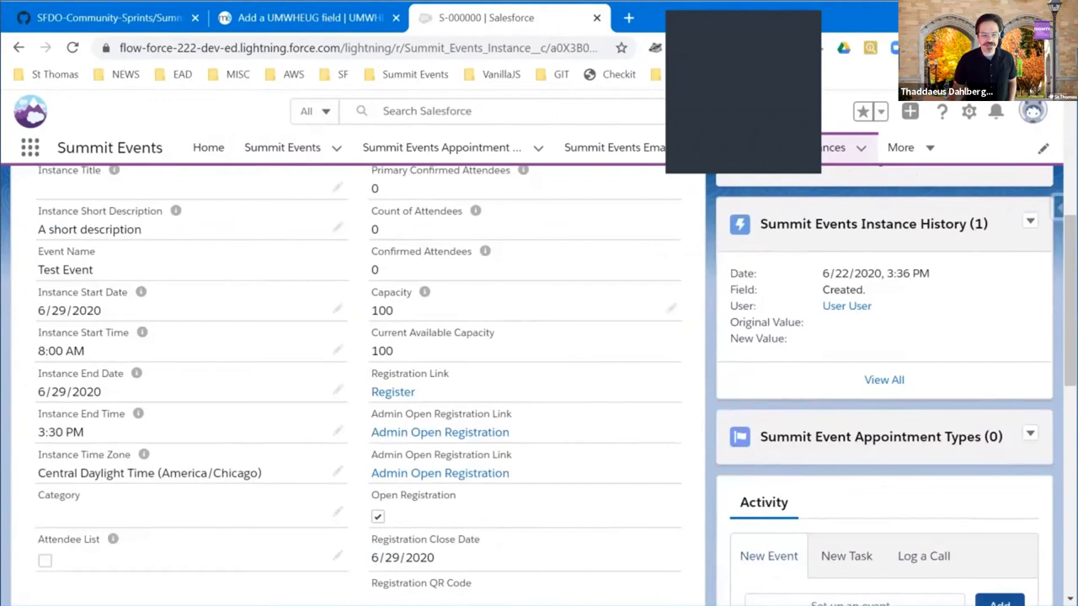
scroll(396, 396, "down", 1)
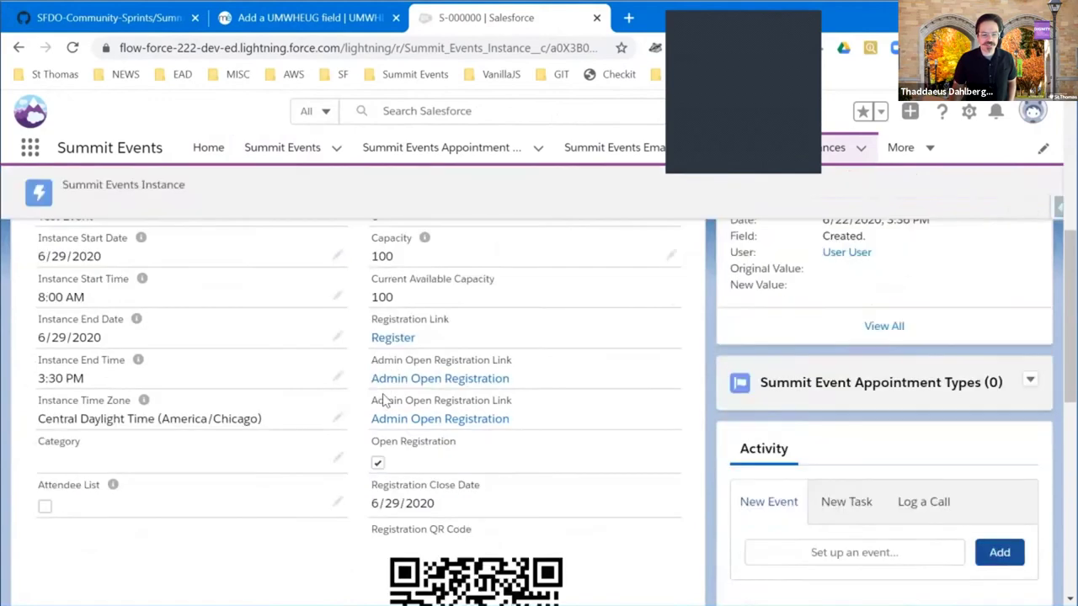
Step: View the instance's public registration page, glance at the Metecho task page, and return to the instance record
left_click(394, 341)
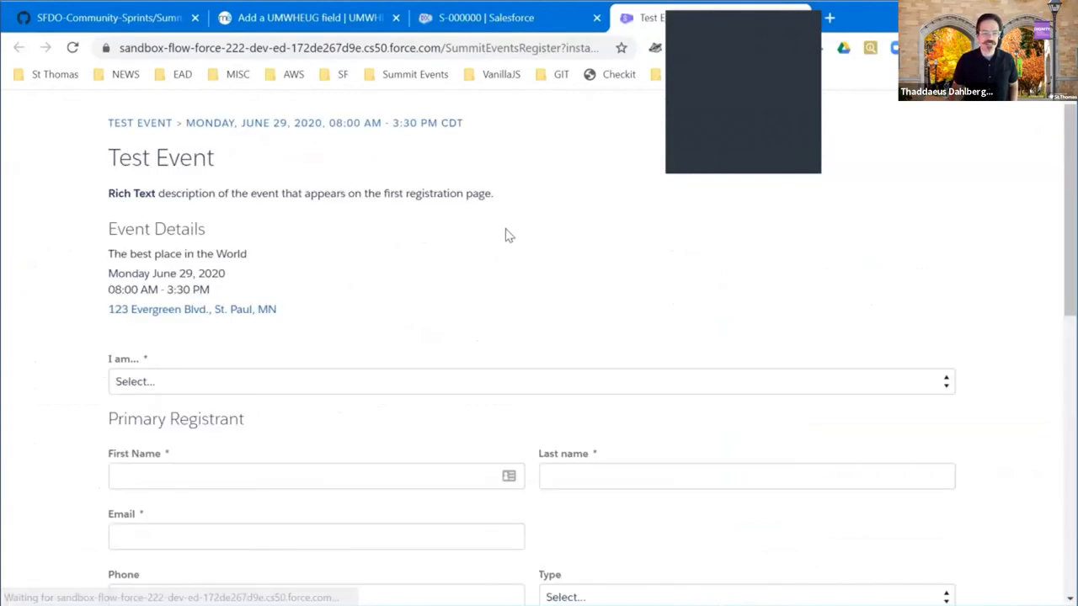
left_click(456, 32)
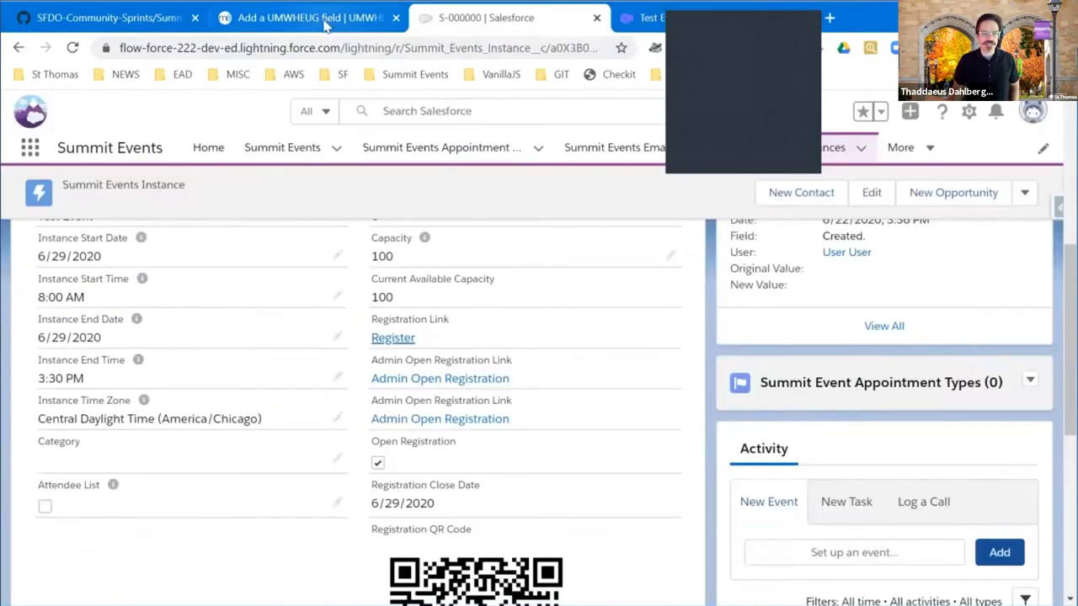
left_click(325, 25)
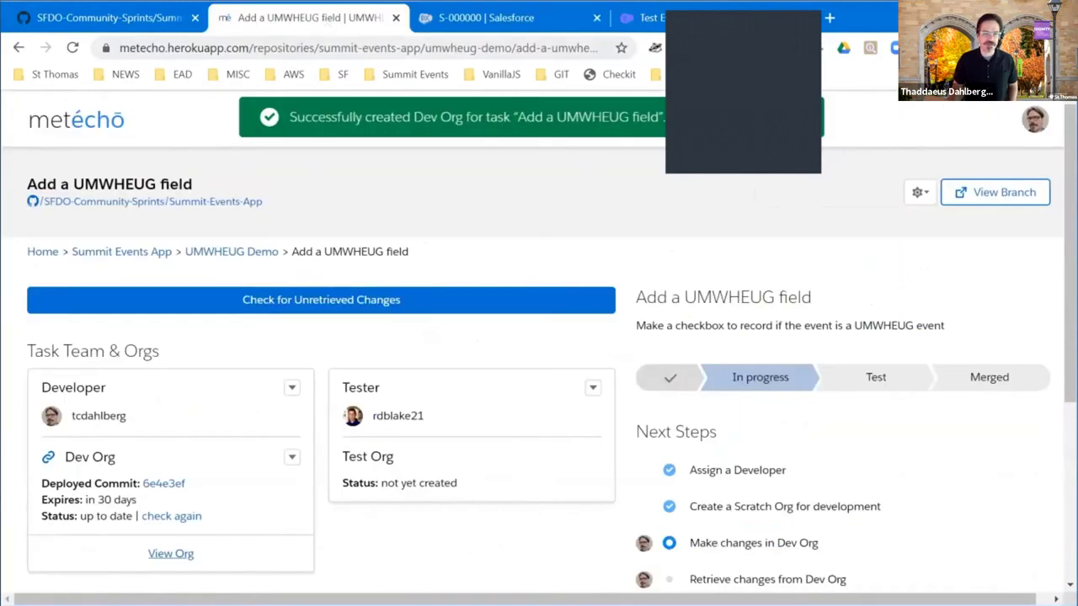
left_click(500, 18)
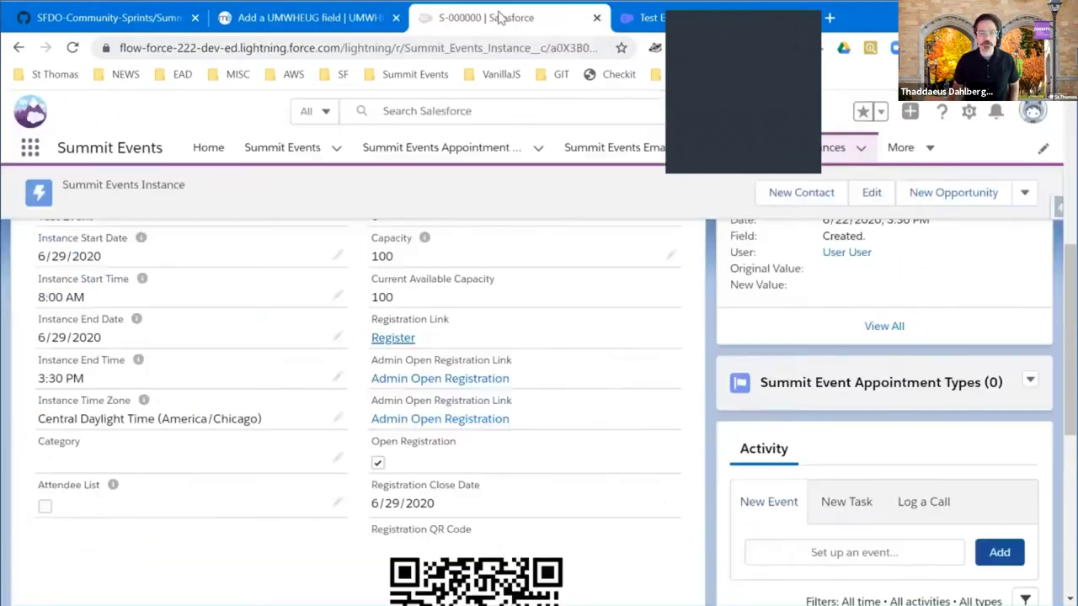
Step: Open Setup, find the Summit Events Instance object in Object Manager by searching for "Summit", and show its Fields & Relationships
left_click(968, 112)
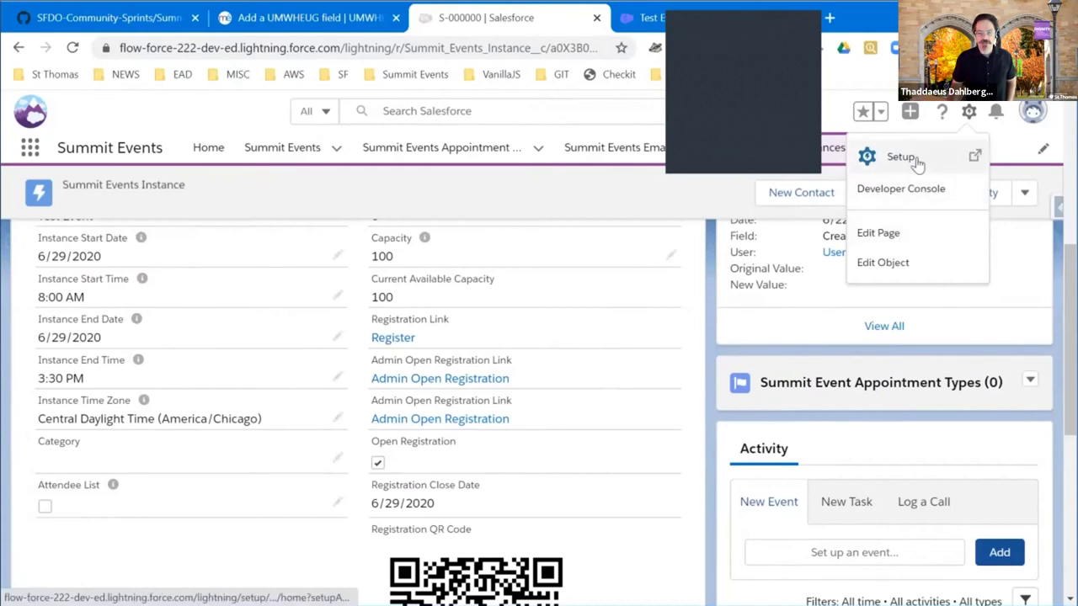
left_click(899, 157)
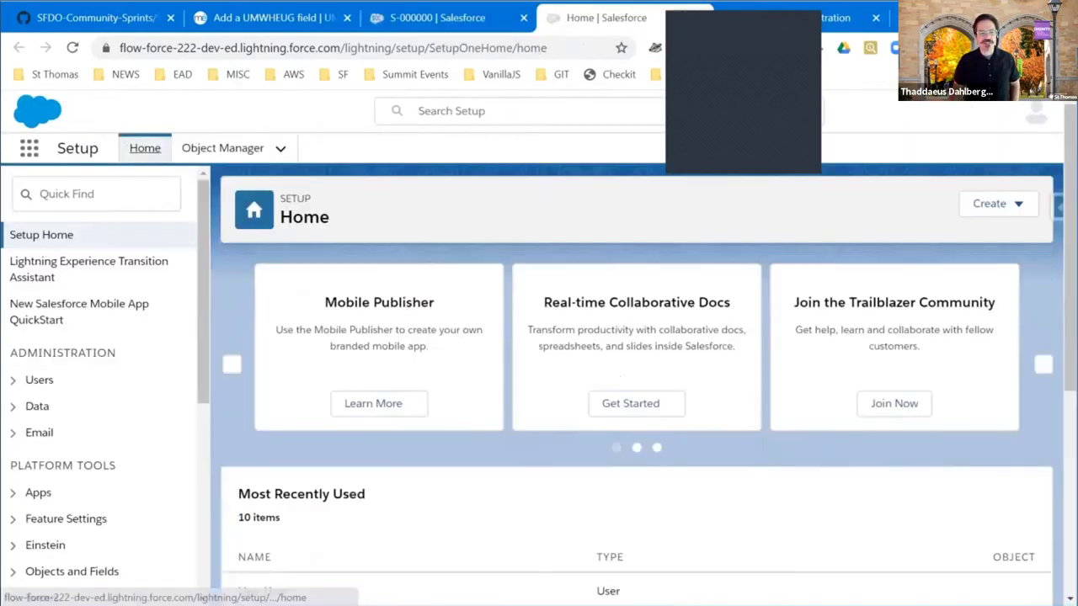
left_click(50, 193)
type("Obje")
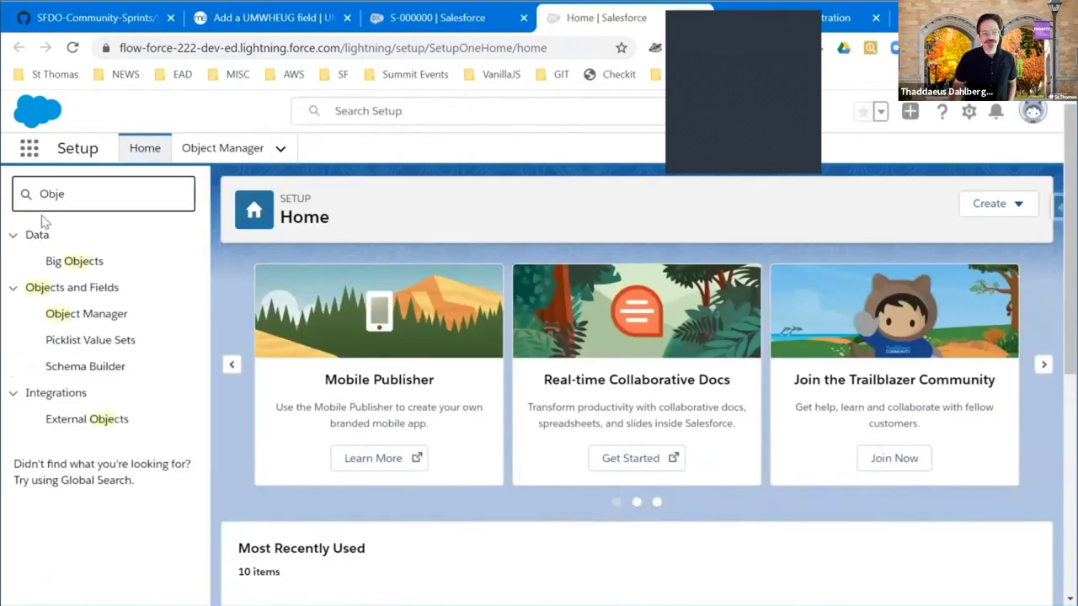
left_click(74, 316)
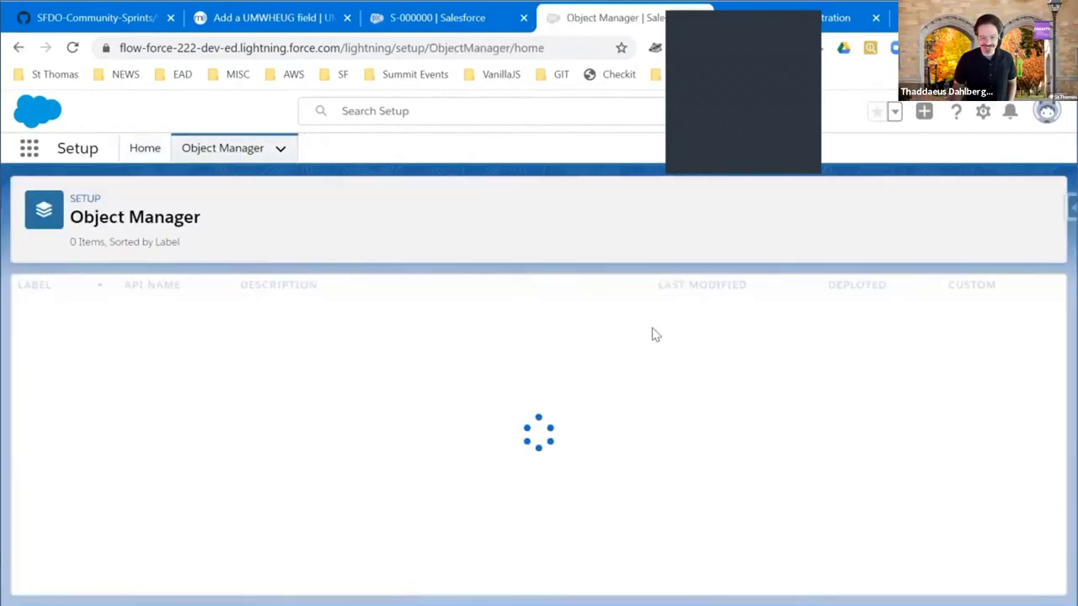
type("Summit")
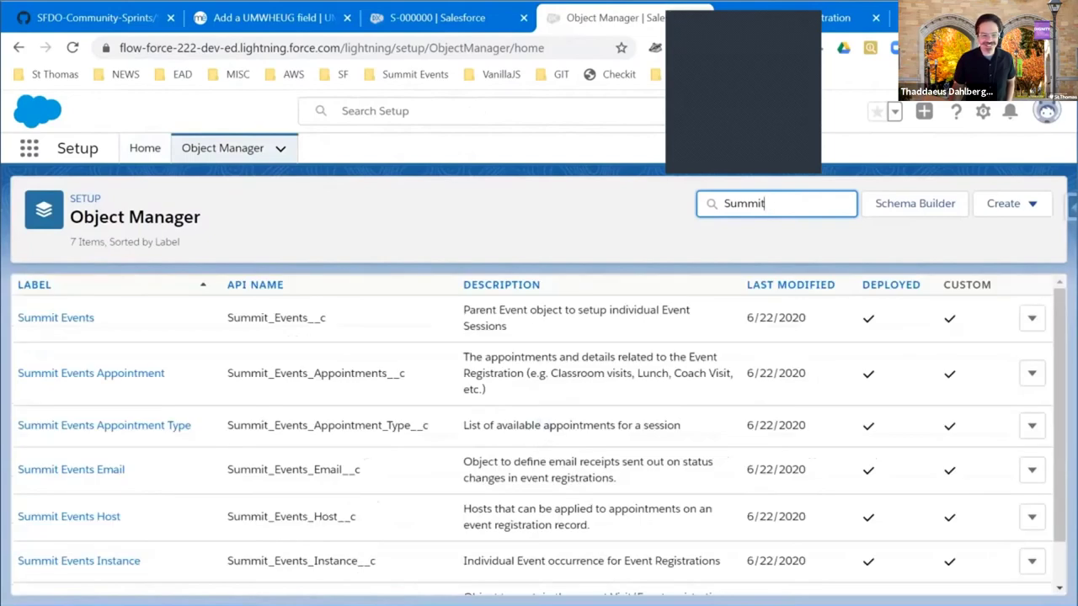
left_click(69, 560)
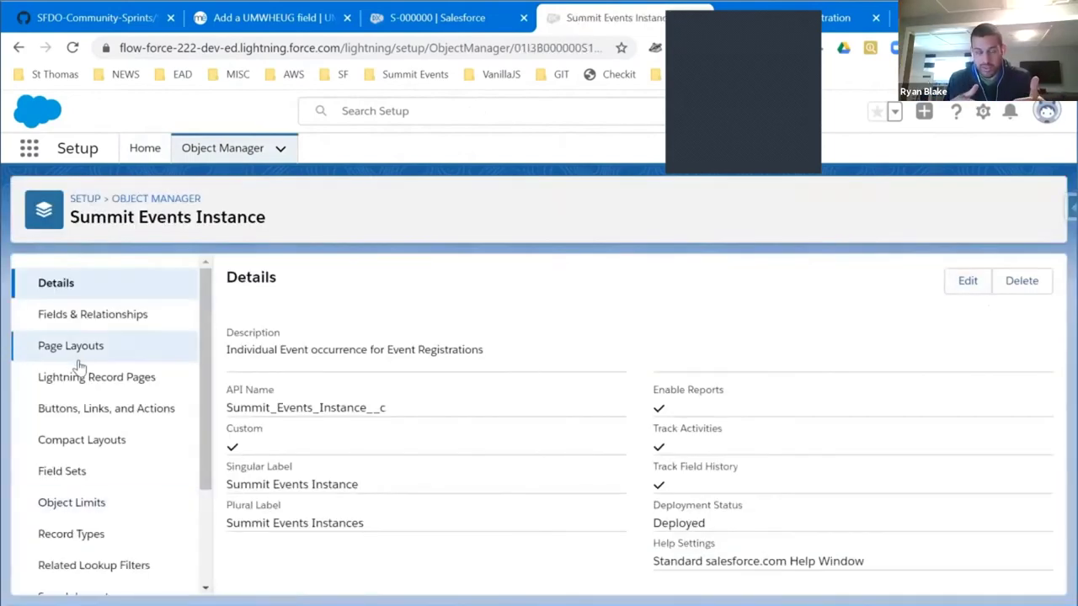
left_click(79, 314)
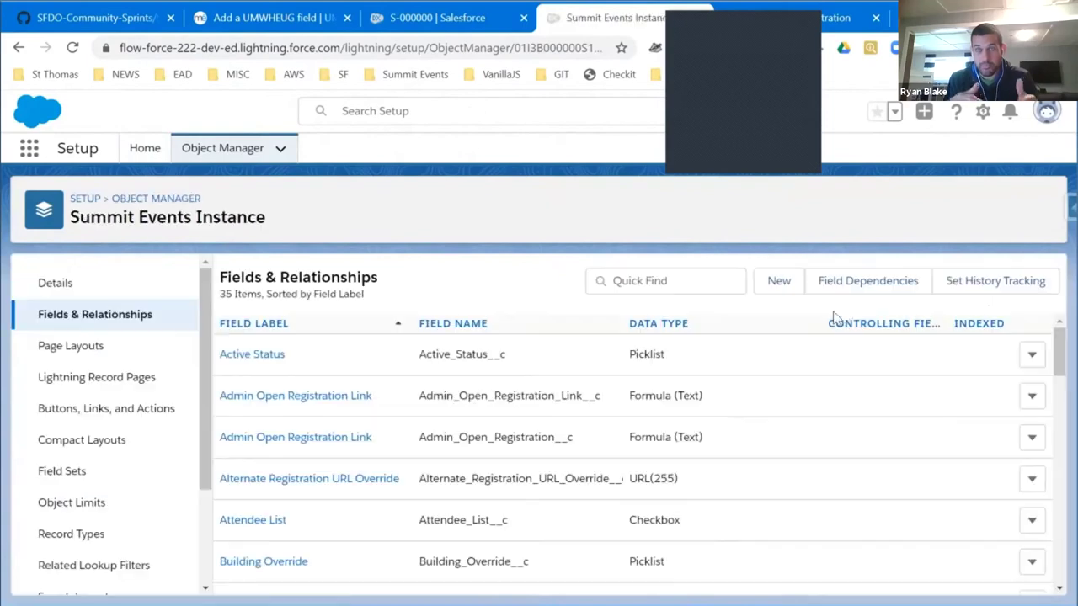
Step: Start a new custom field on Summit Events Instance with the Checkbox data type and continue to its details
left_click(777, 280)
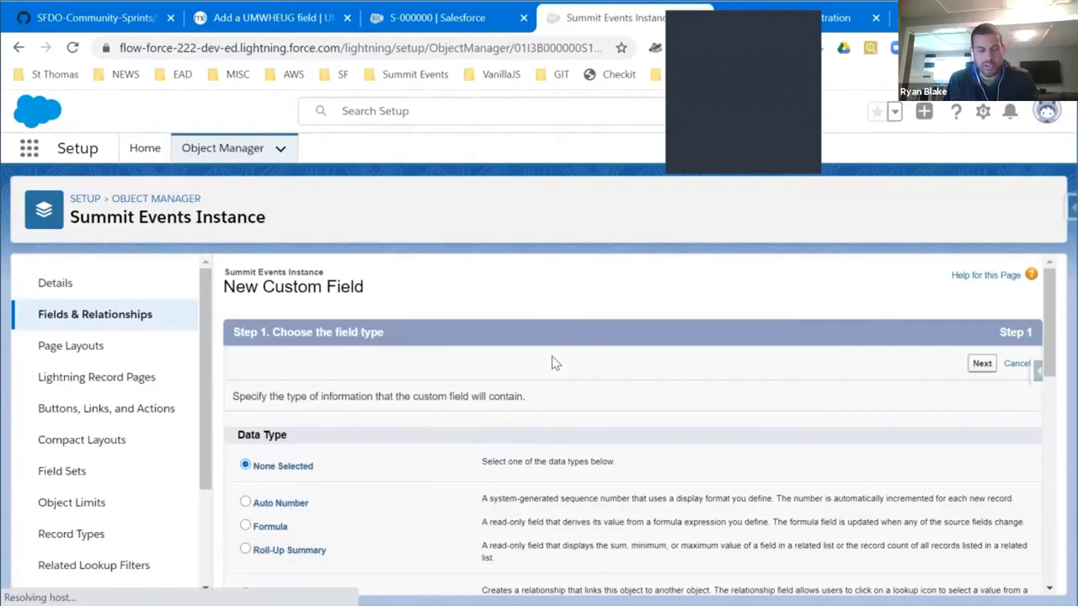
scroll(555, 363, "down", 6)
left_click(284, 343)
scroll(593, 440, "up", 6)
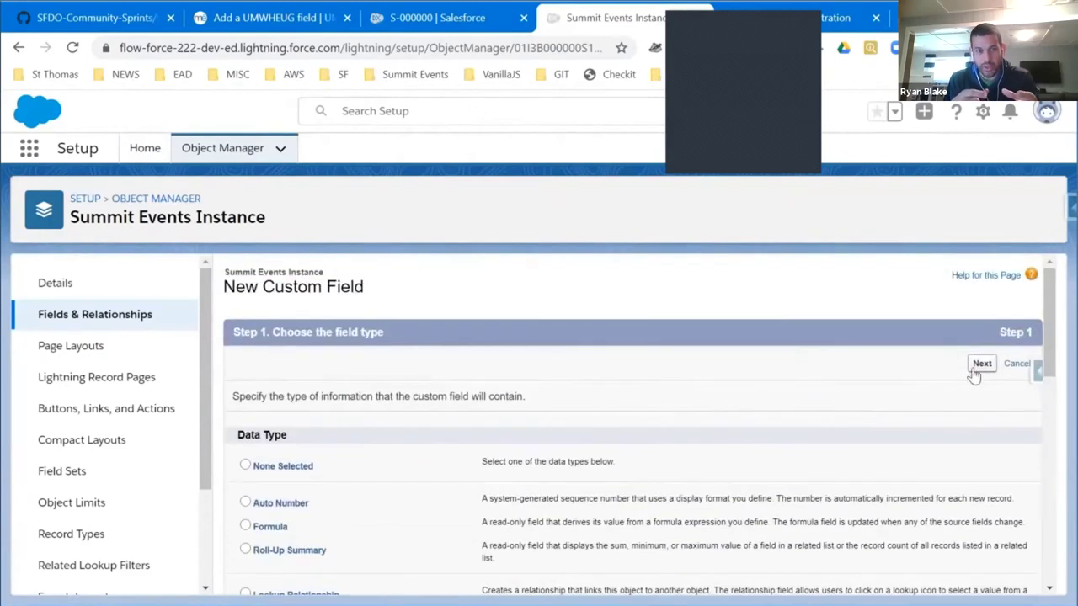
left_click(974, 373)
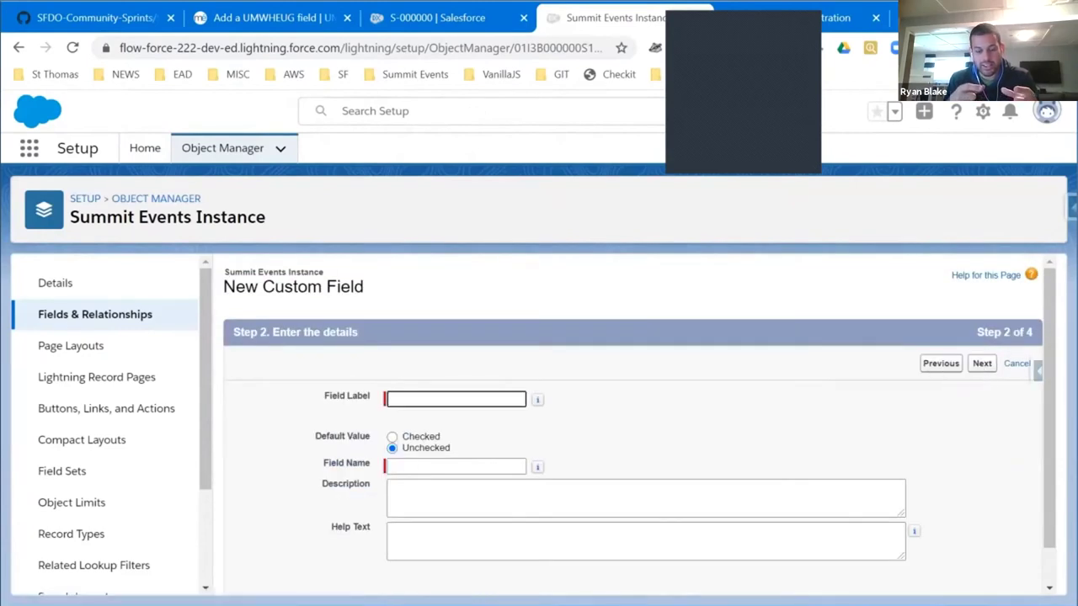
Step: Label the checkbox field UMWHEUG, describe it as "Upper Midwest Higher Ed User Group Event", and continue to field-level security
type("UMWHEUG")
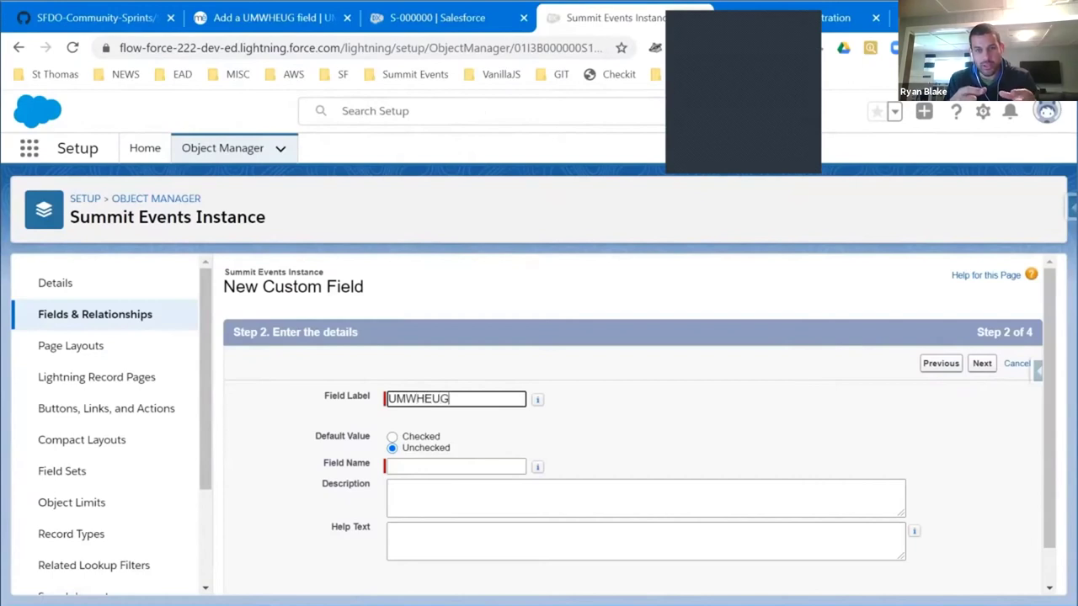
key("Tab")
key("Tab")
key("Tab")
key("Tab")
key("Tab")
type("Upper Midw")
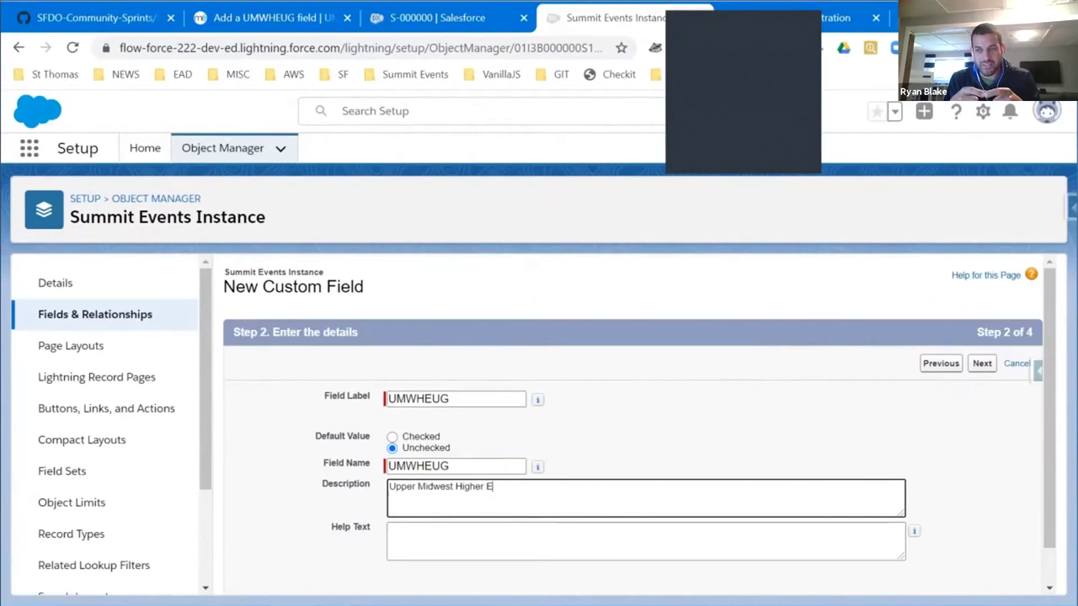
left_click(982, 364)
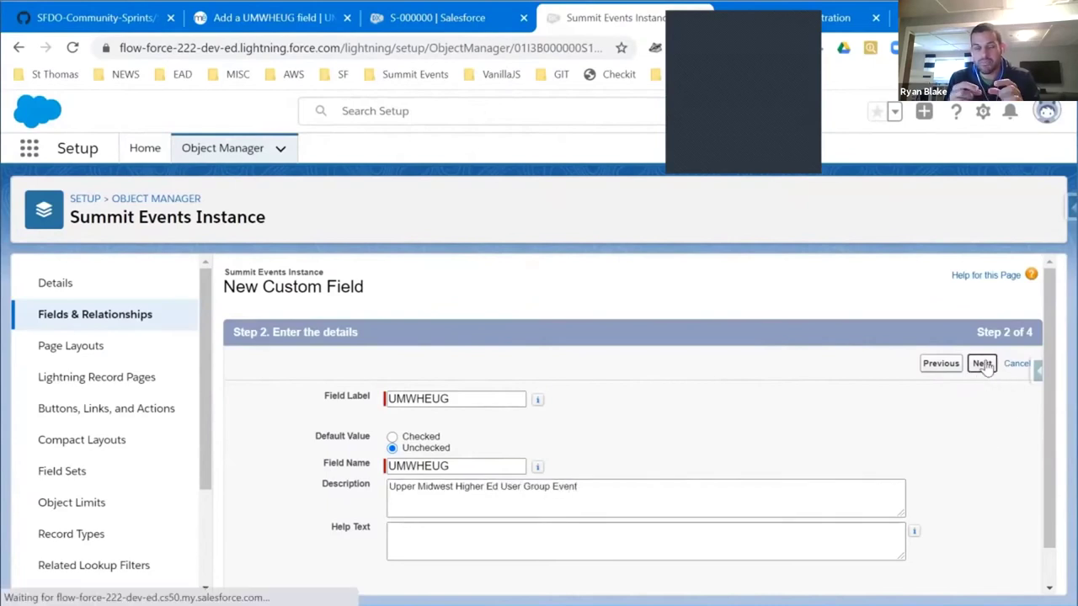
Step: Accept the default profile visibility, keep the field on the Summit Events Instance Default Layout, and save it
scroll(926, 354, "down", 3)
scroll(974, 361, "up", 1)
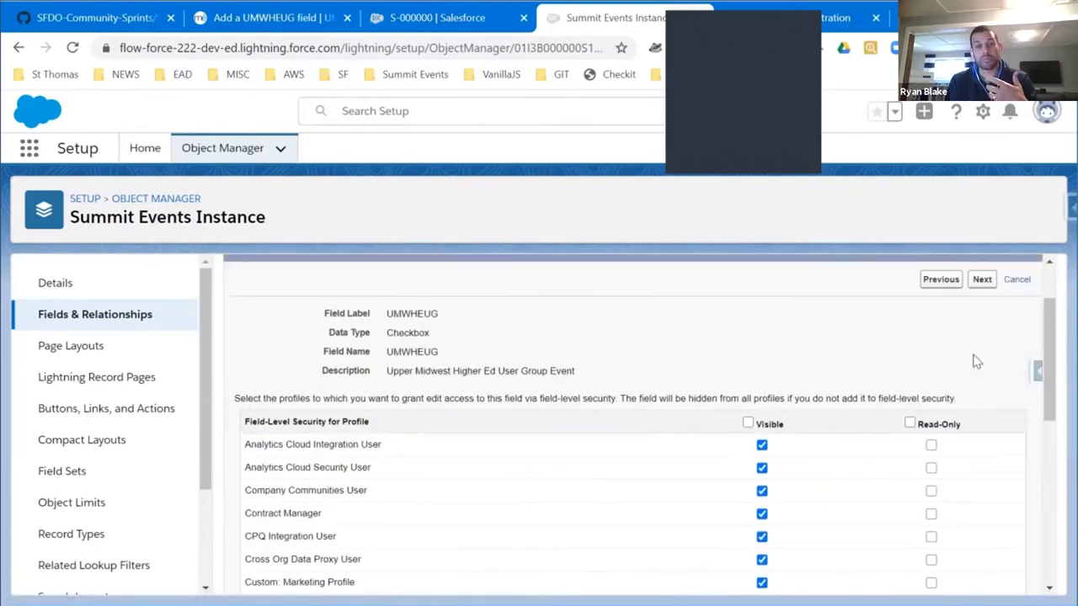
left_click(980, 280)
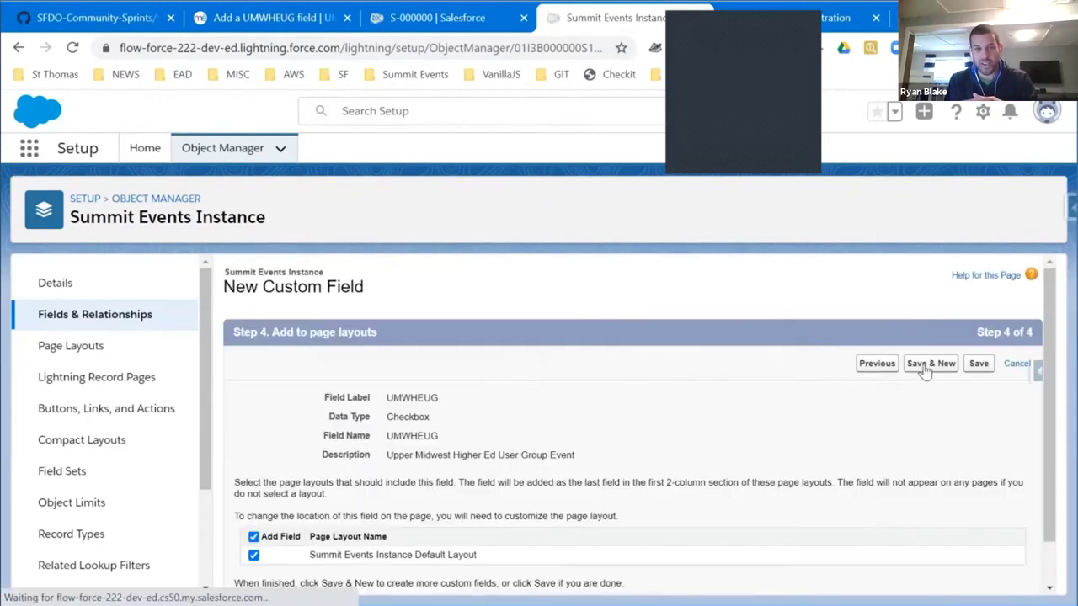
left_click(978, 363)
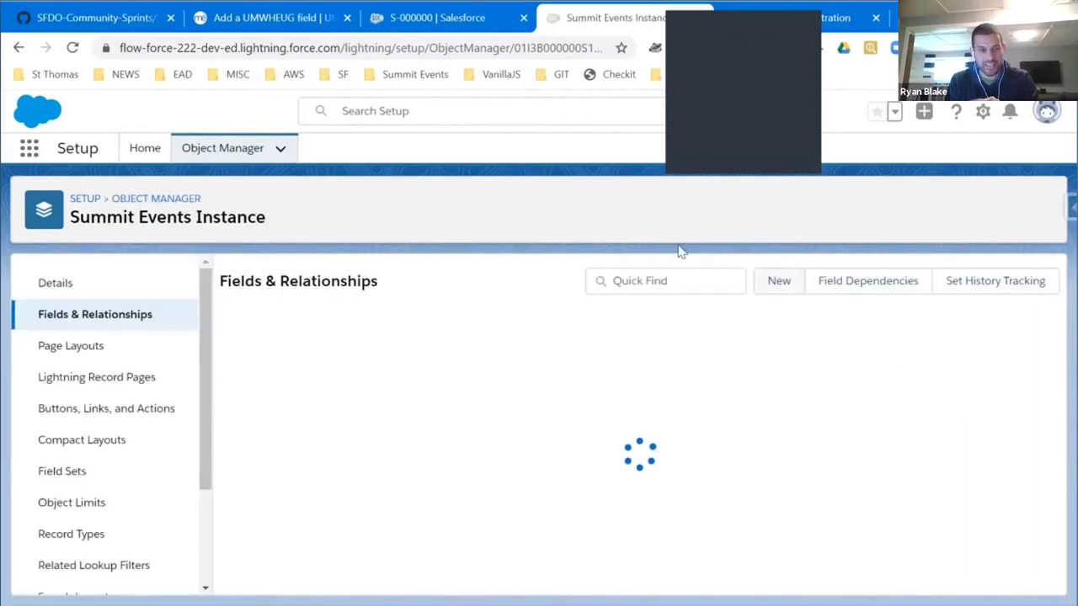
Step: Switch to the Metecho task and start retrieving the Dev Org changes into the force-app package directory
key("alt+Tab")
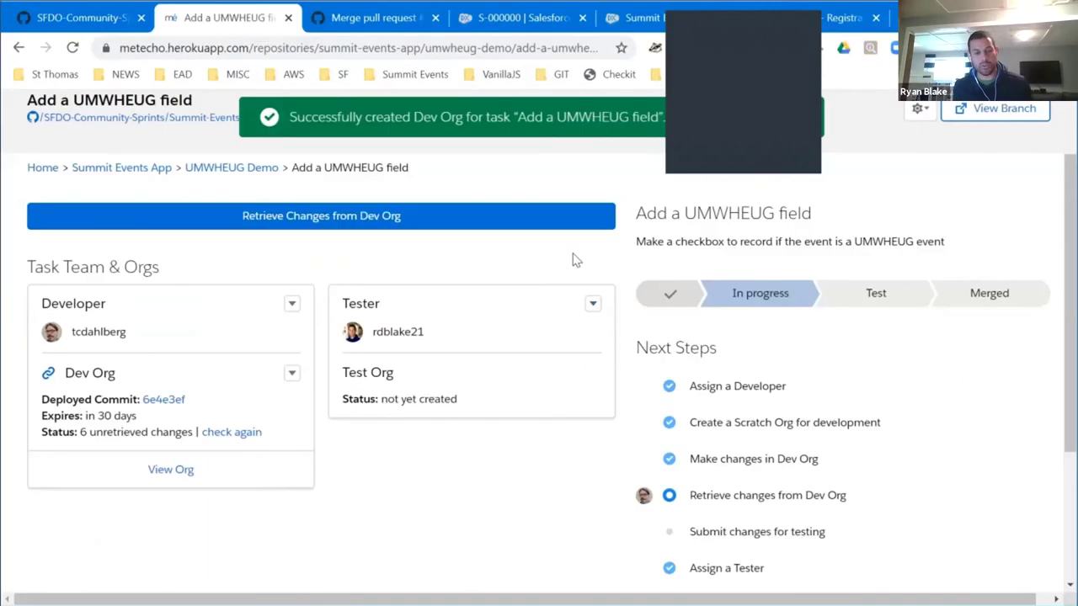
left_click(360, 222)
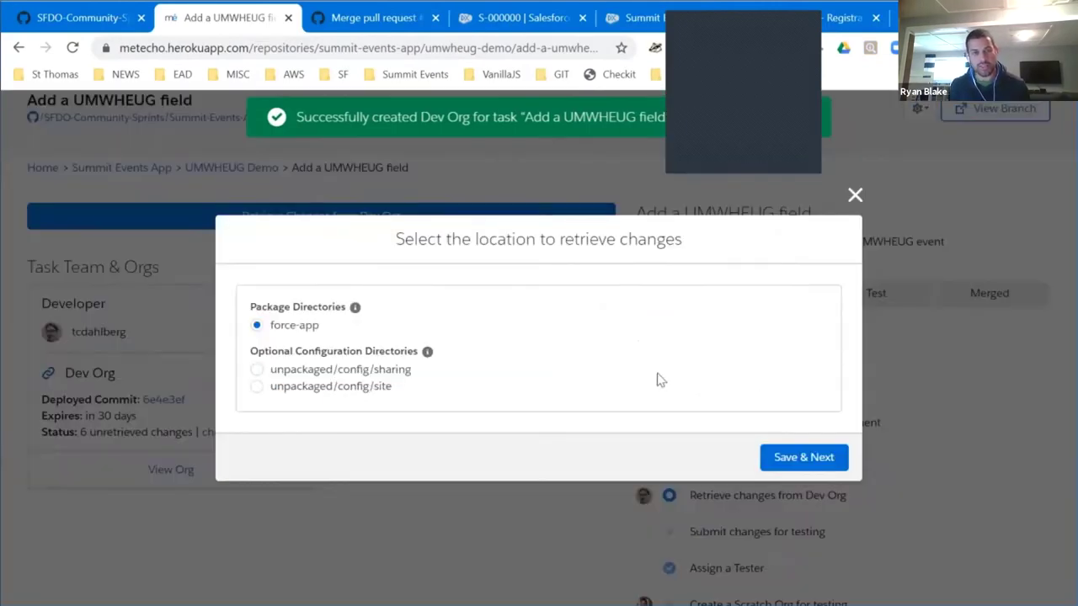
left_click(795, 466)
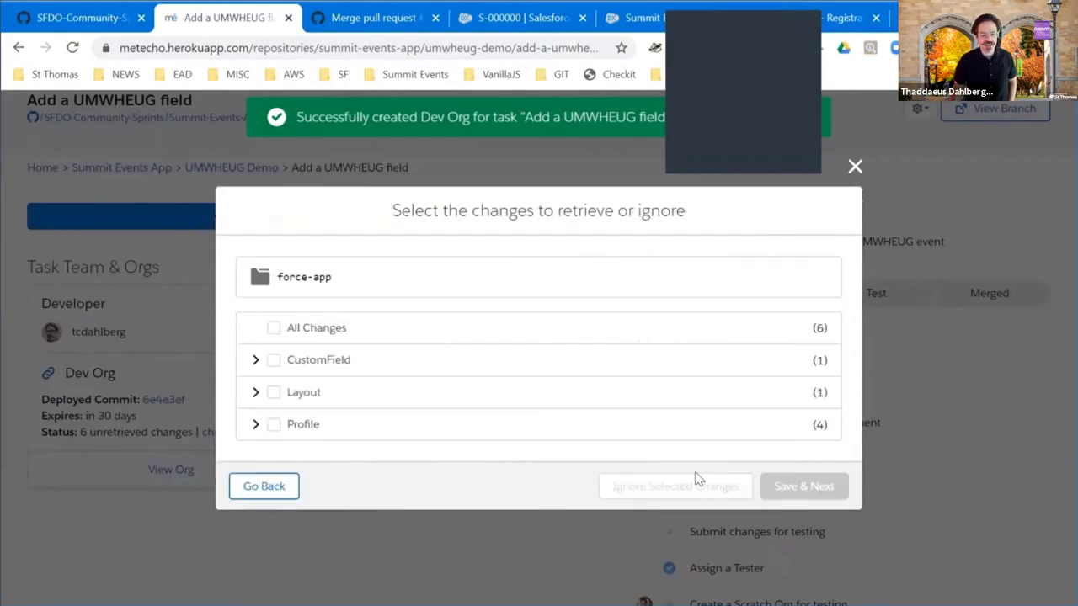
Step: Select the CustomField and Layout changes for retrieval, leaving out all Profile changes, and continue to the commit description
left_click(274, 327)
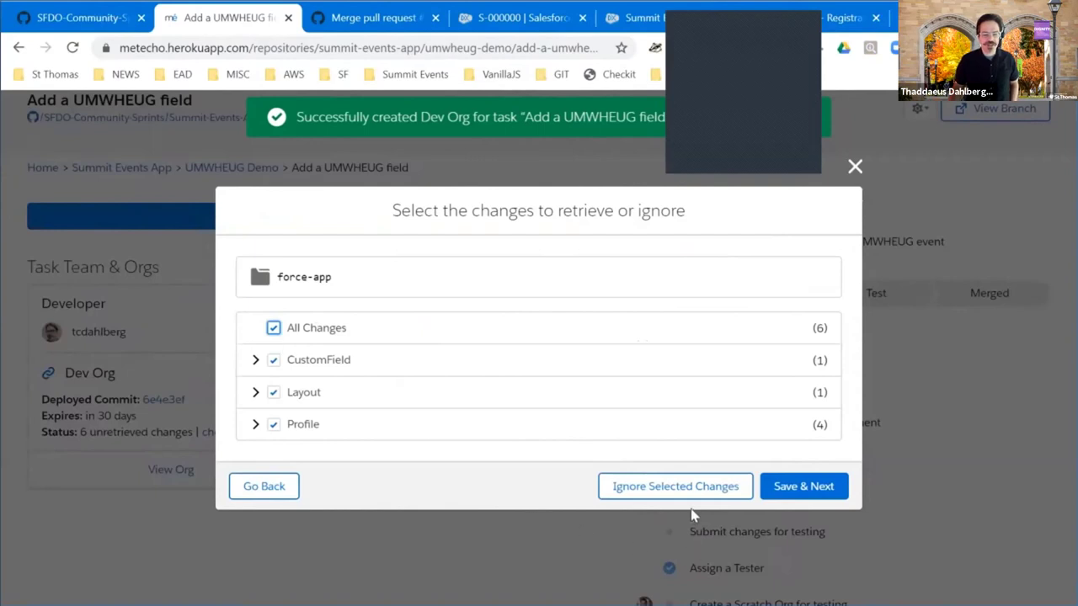
left_click(256, 392)
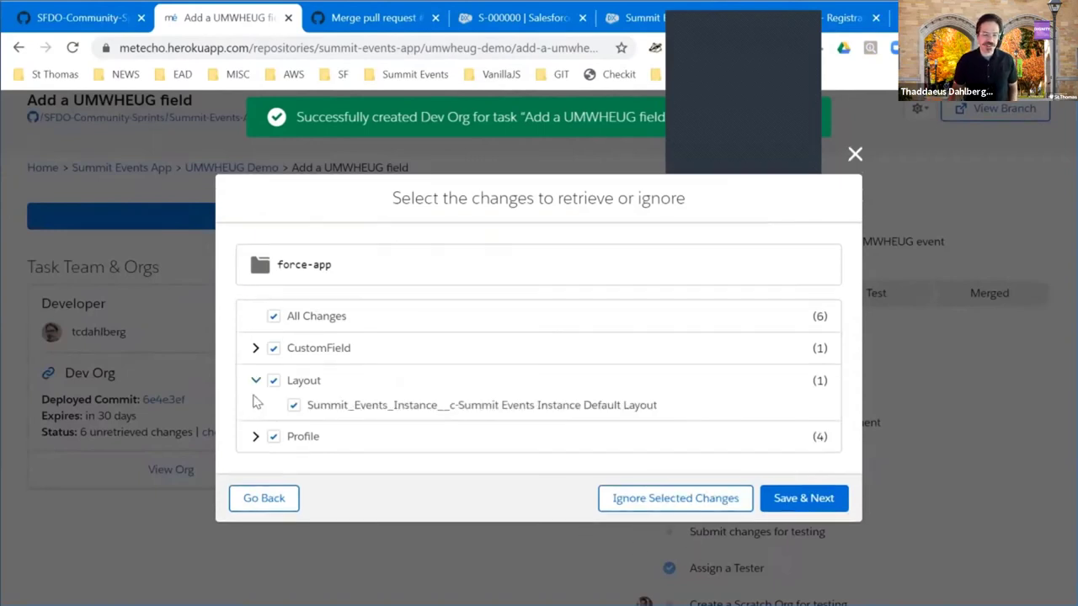
left_click(255, 348)
left_click(256, 449)
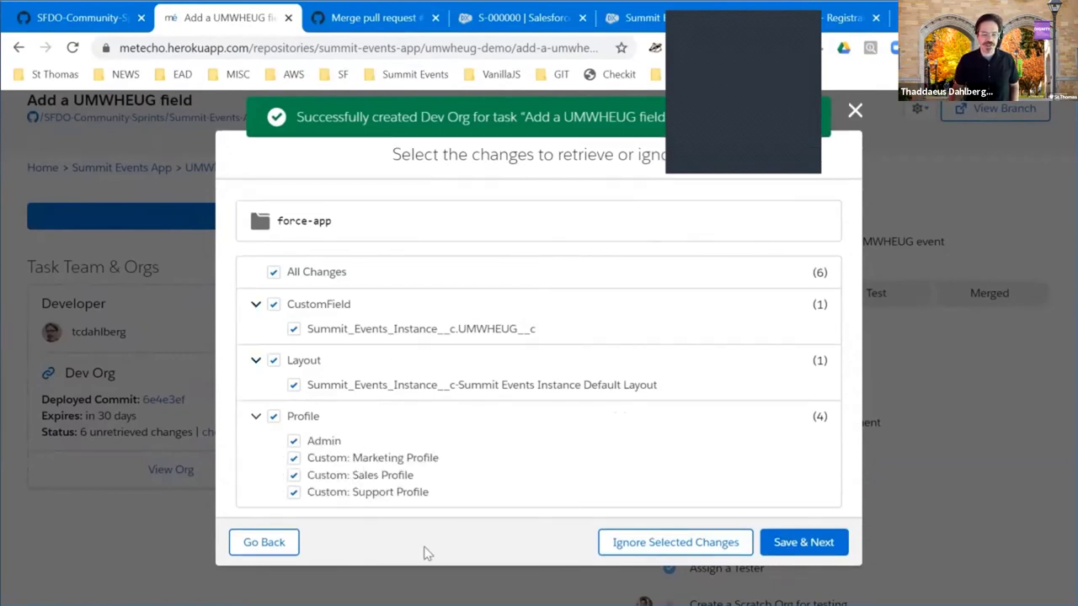
left_click(273, 417)
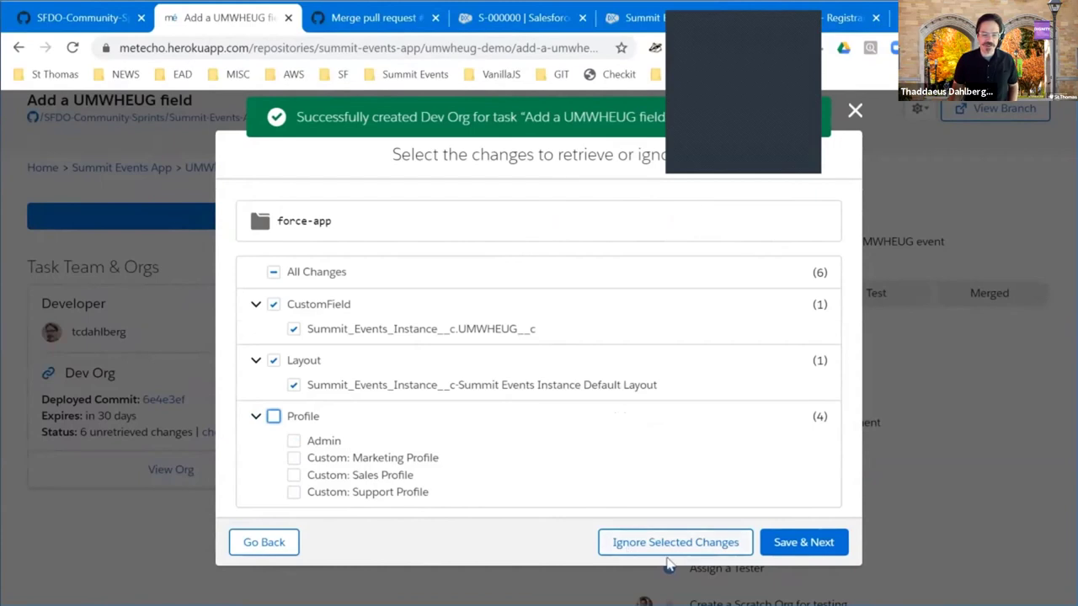
left_click(803, 543)
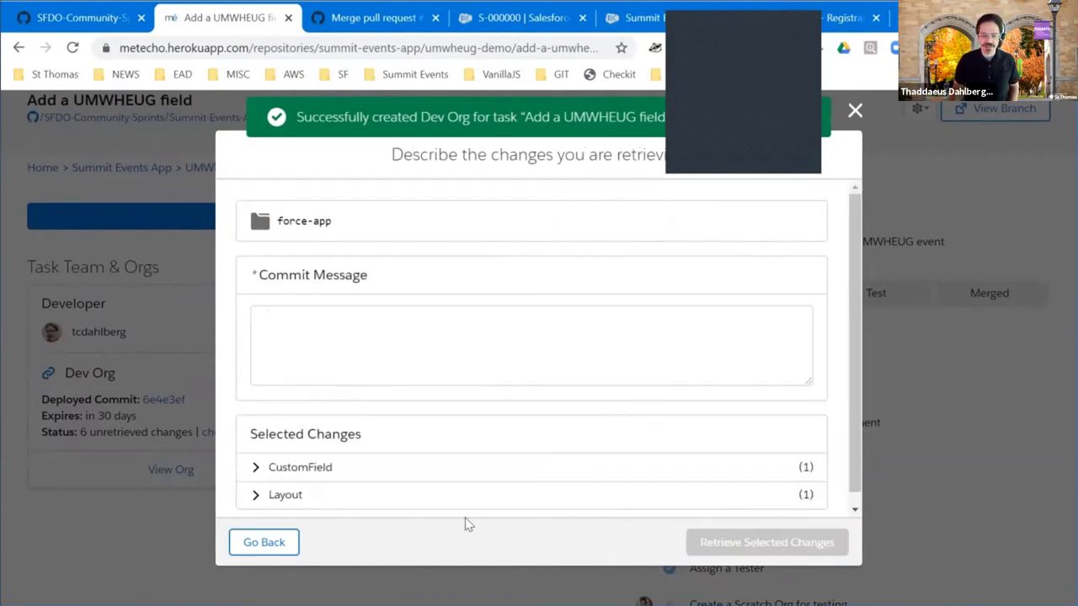
Step: Retrieve the selected changes with the commit message "Added a field for UMWHEUG event tracking"
type("Add")
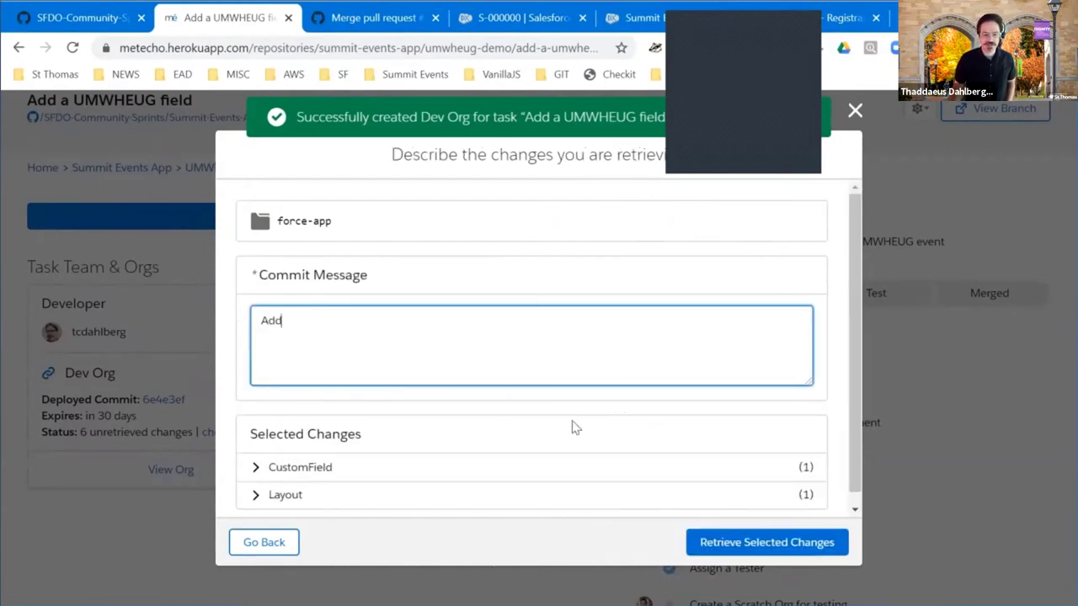
type("ed a field for UMWHEUG event tracking")
scroll(619, 476, "down", 1)
left_click(714, 545)
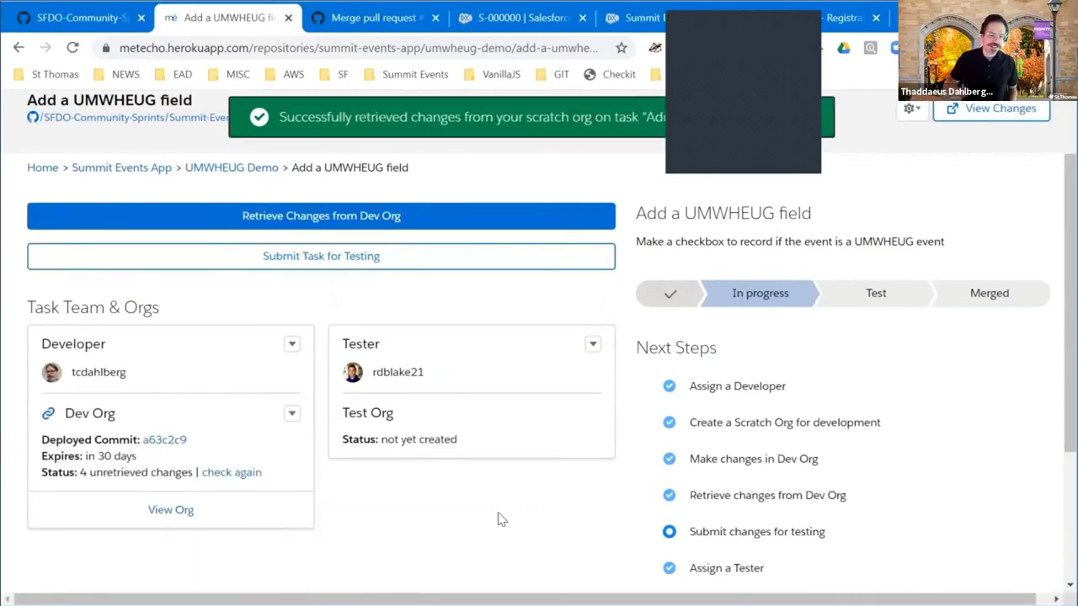
Step: Submit the task for testing with "- Added a field for UMWHEUG Event tracking" as the additional changes description
left_click(357, 258)
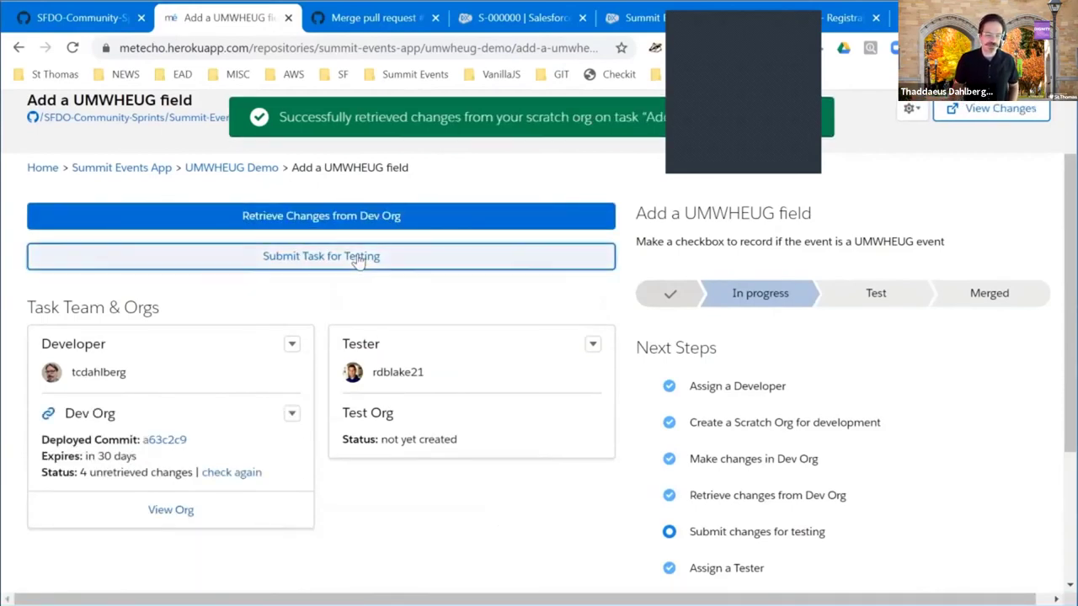
left_click(601, 396)
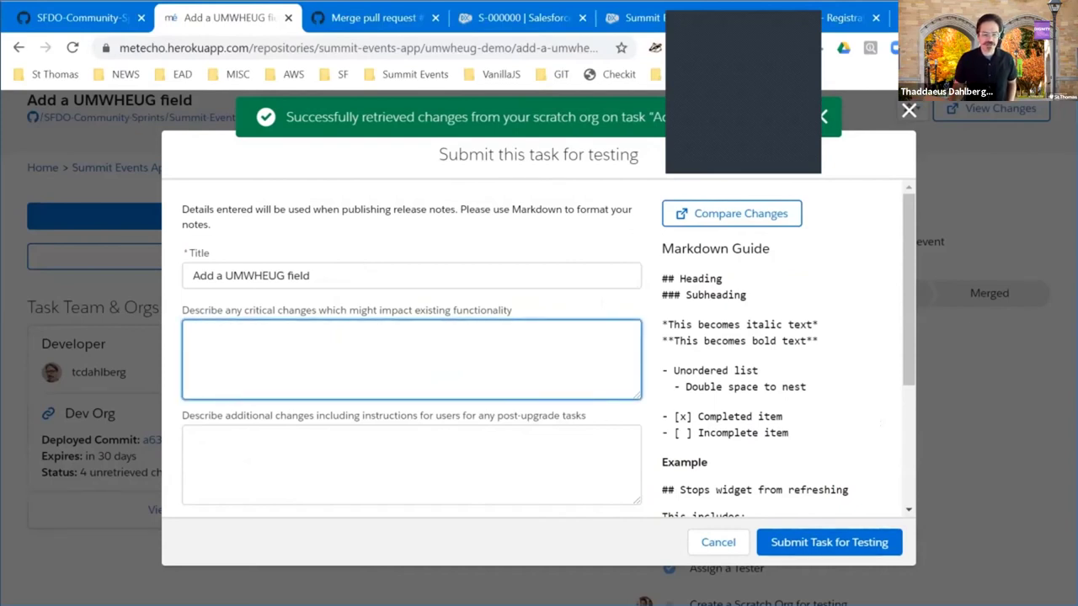
scroll(487, 367, "down", 3)
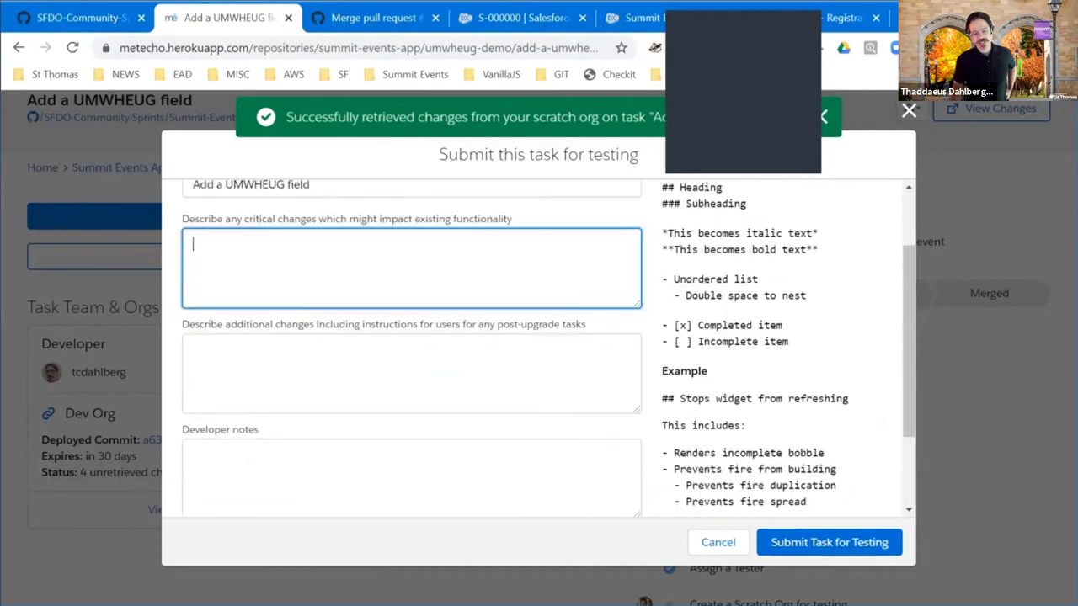
key("Tab")
type("- Added a field for UMWHEUG Event tracking")
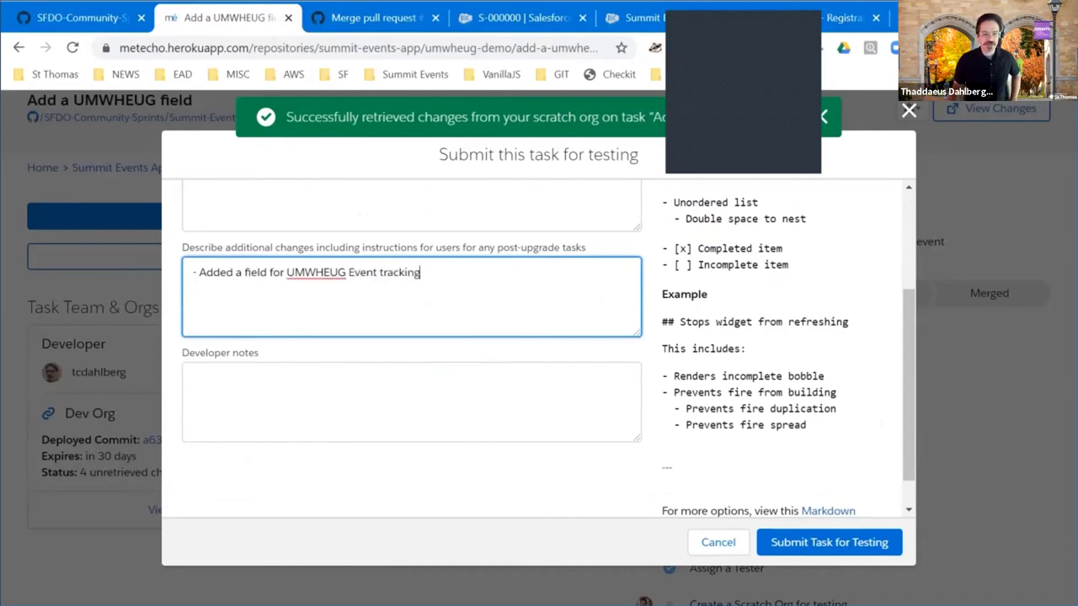
left_click(793, 548)
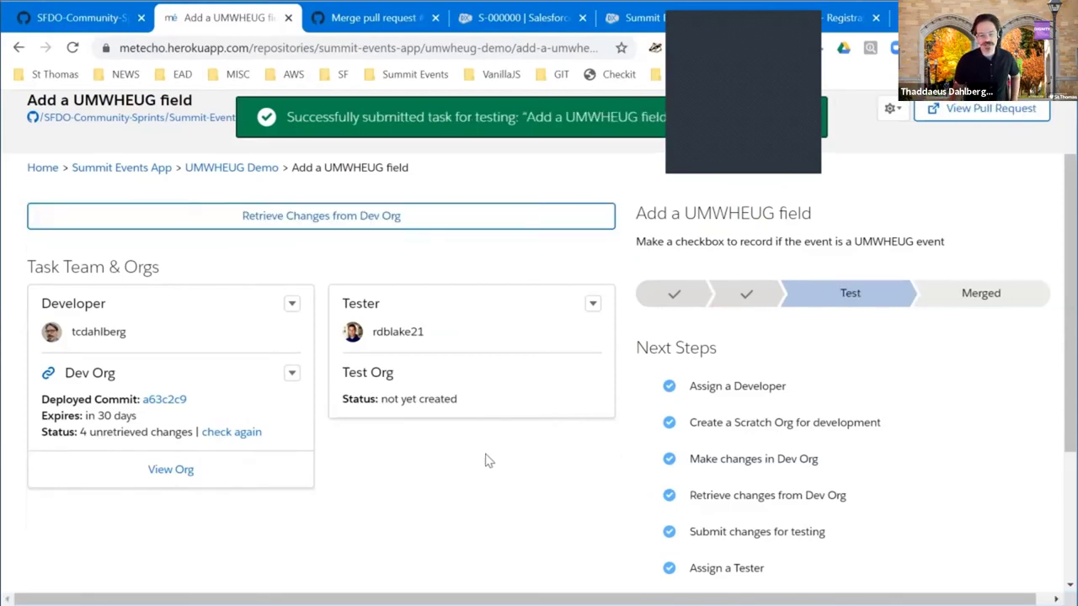
Step: Review the next steps of the "Add a UMWHEUG field" task and open its pull request on GitHub
scroll(485, 462, "down", 2)
scroll(475, 474, "down", 3)
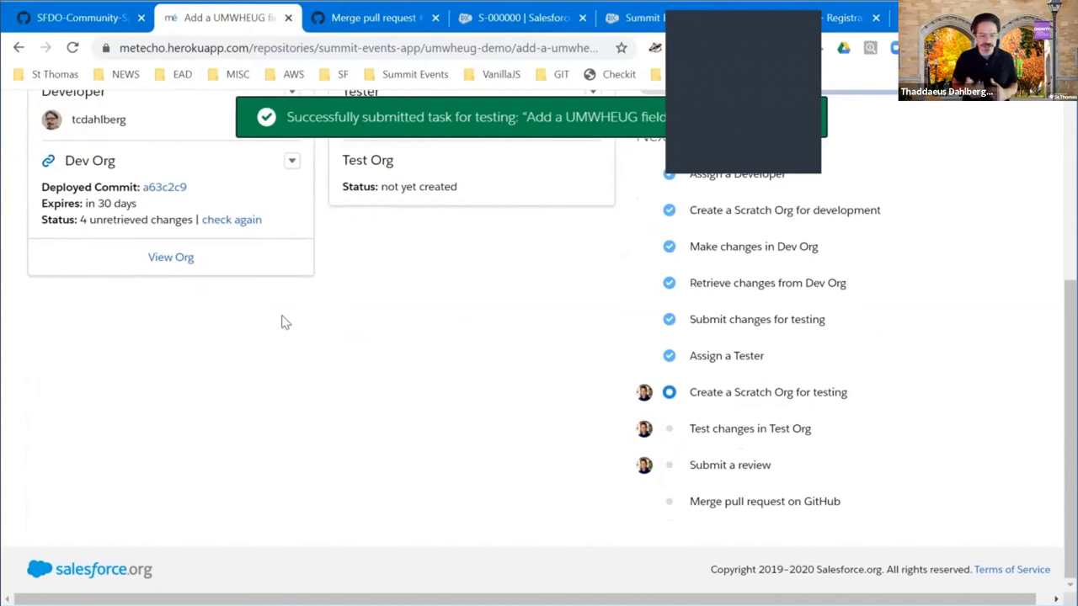
scroll(413, 334, "up", 6)
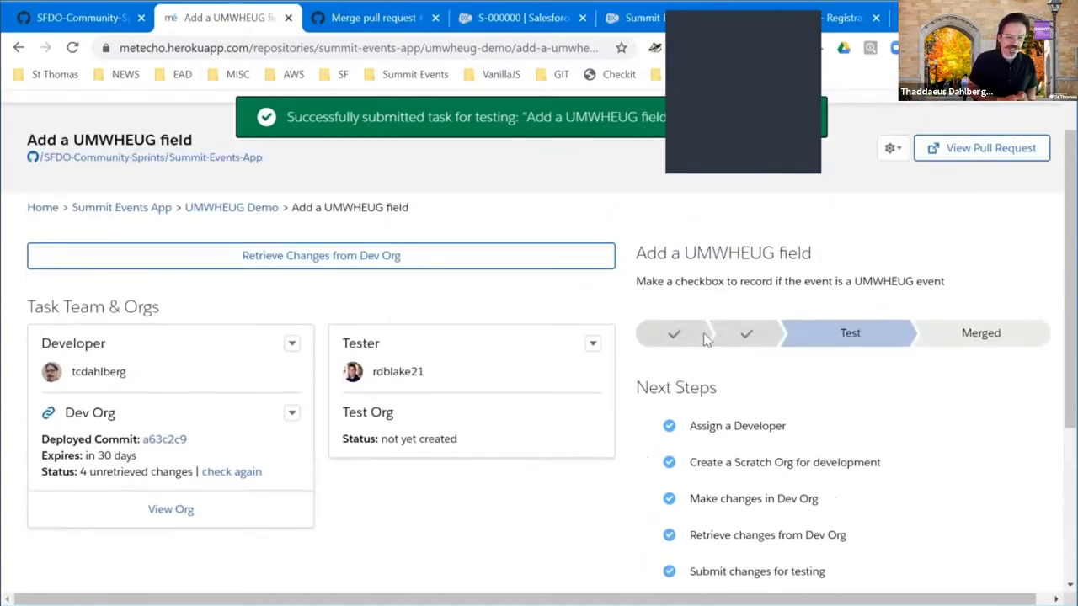
scroll(926, 227, "up", 1)
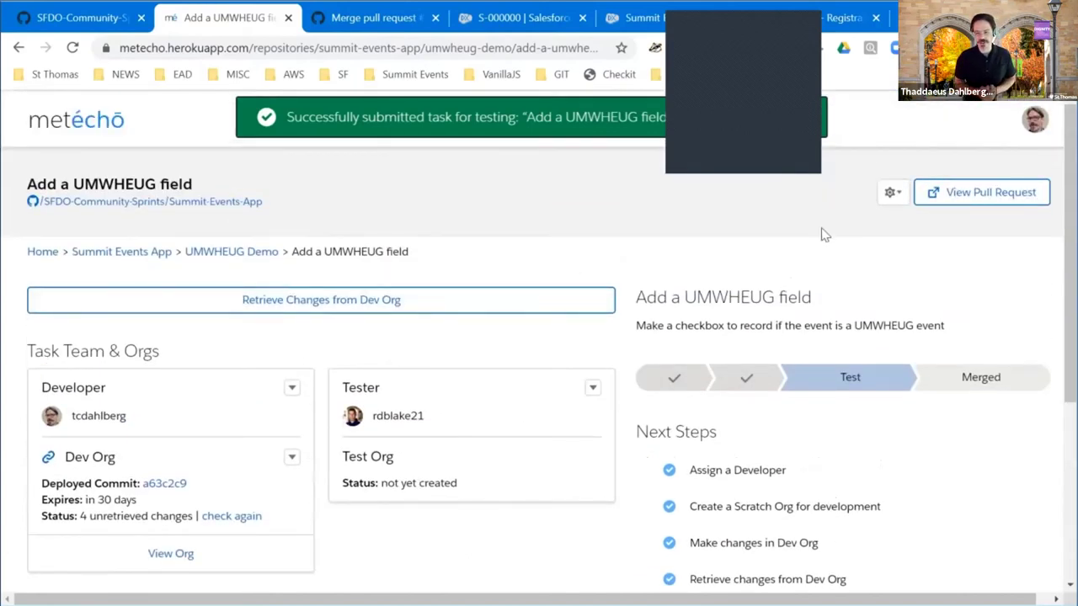
left_click(947, 200)
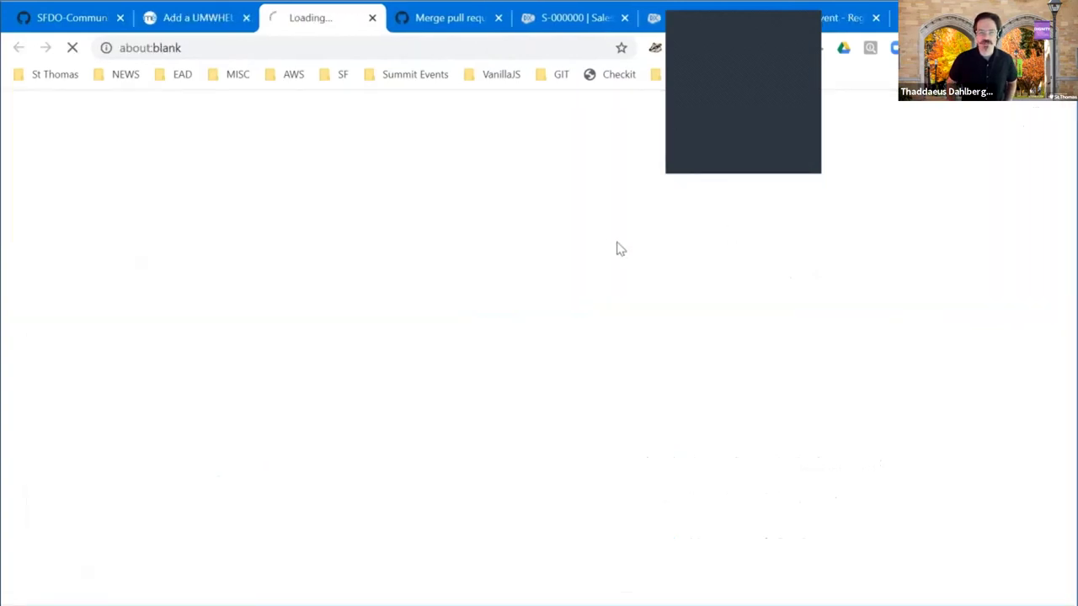
Step: Examine the pull request's change description, its commit and the merge section of the conversation
scroll(534, 331, "down", 3)
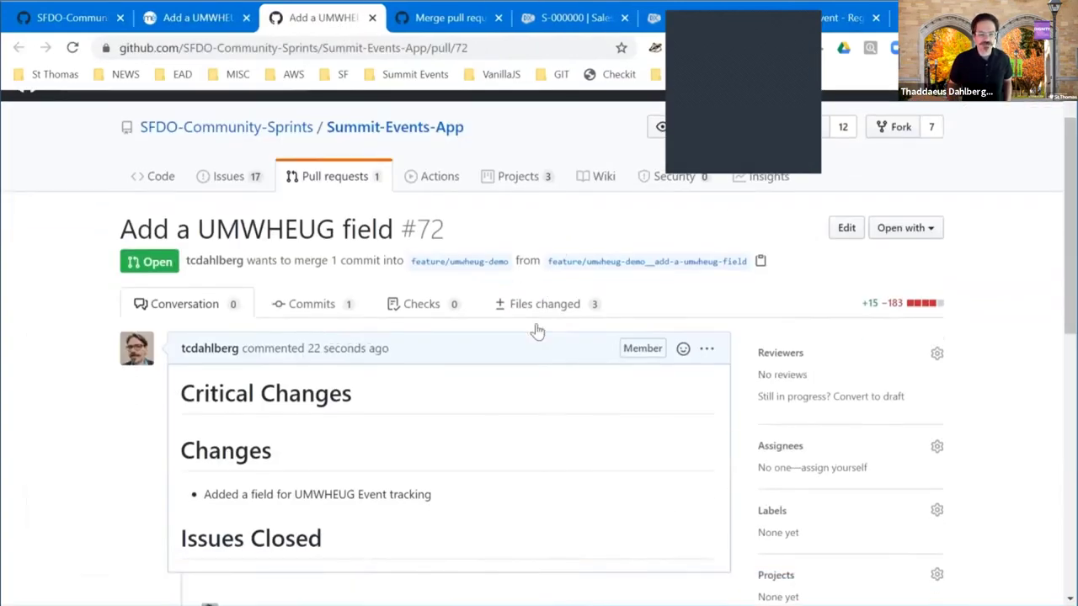
left_click_drag(446, 307, 149, 258)
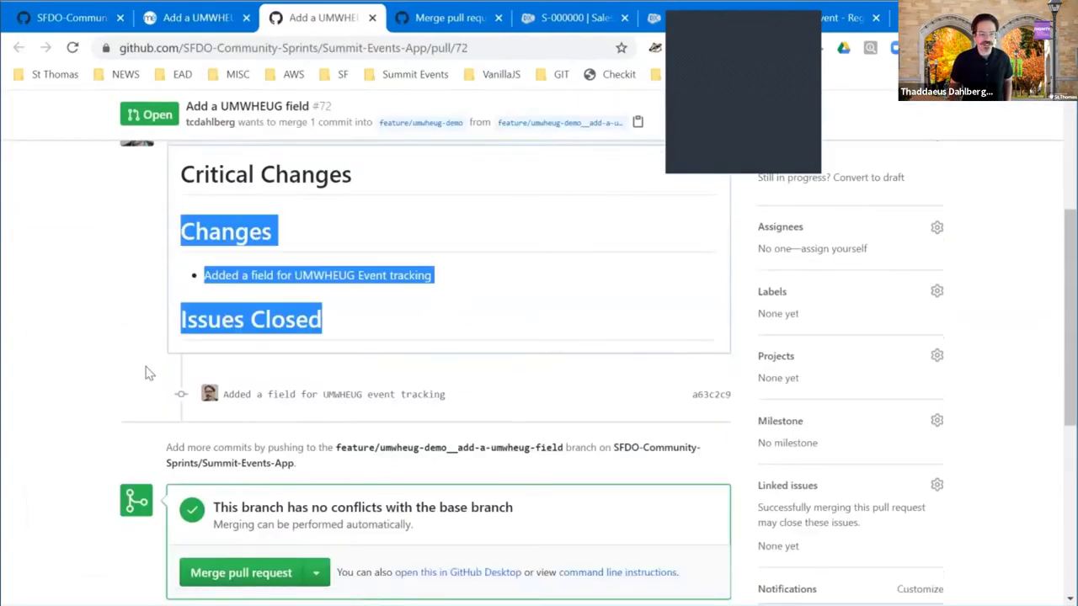
scroll(5, 325, "down", 3)
scroll(541, 491, "up", 6)
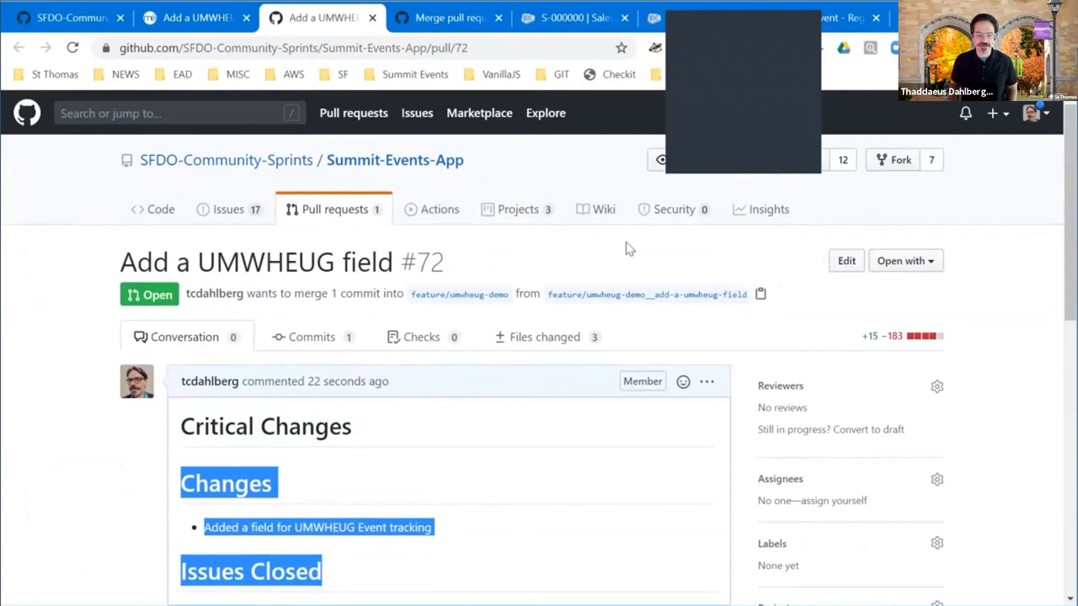
scroll(522, 362, "down", 4)
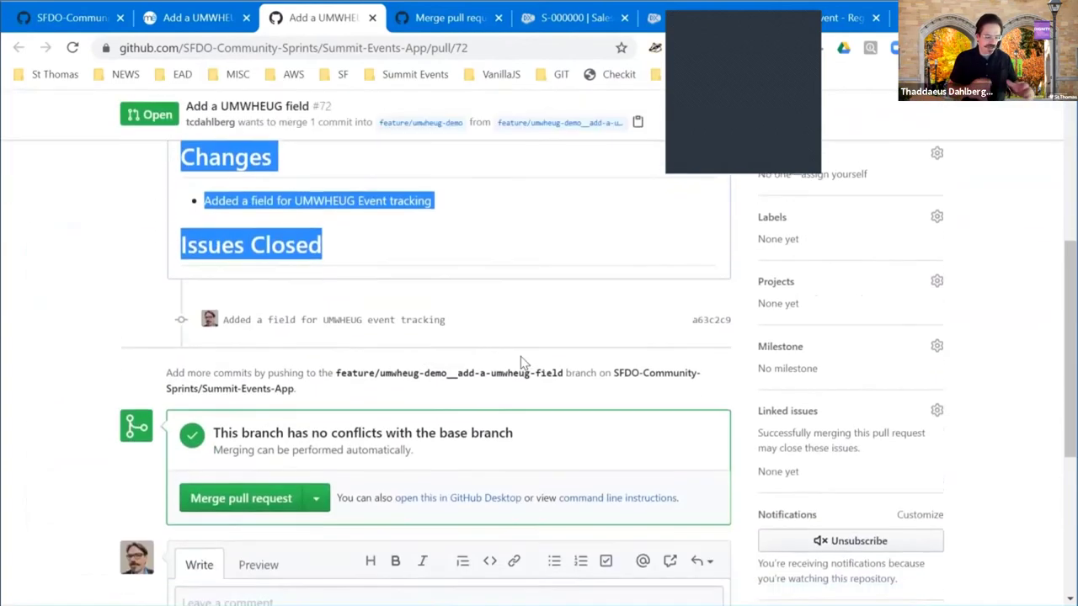